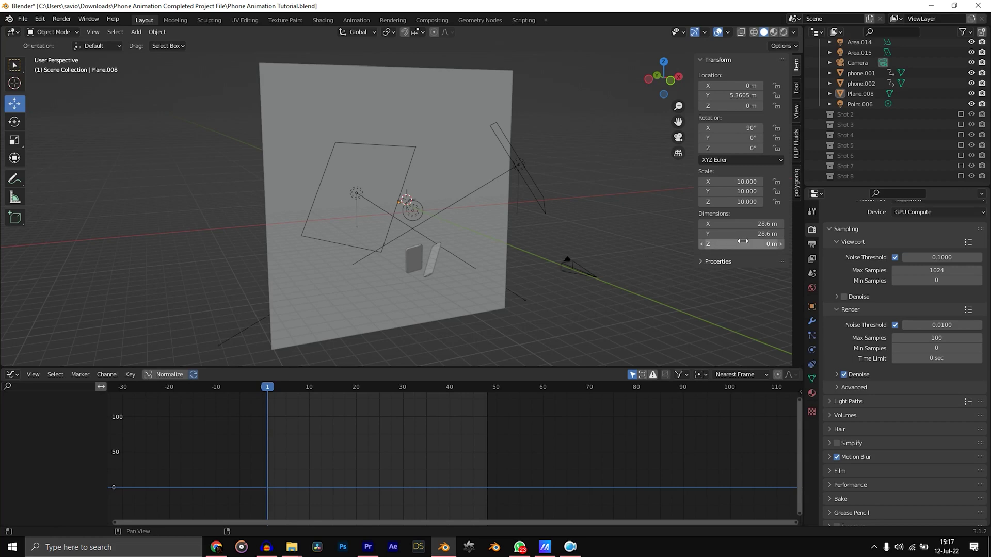
- Check the output file format list, keeping the renders saved as PNG
drag(492, 196, 438, 191)
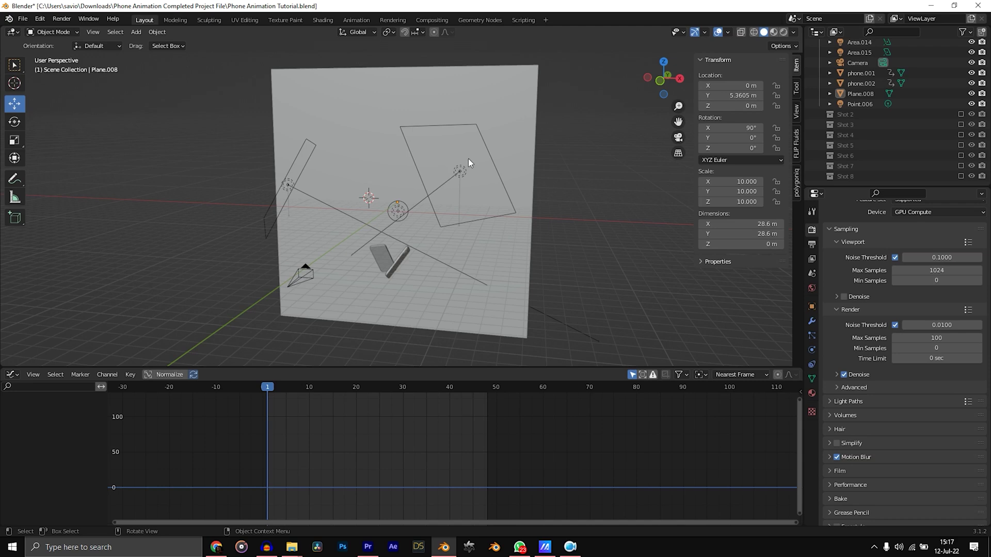
click(812, 244)
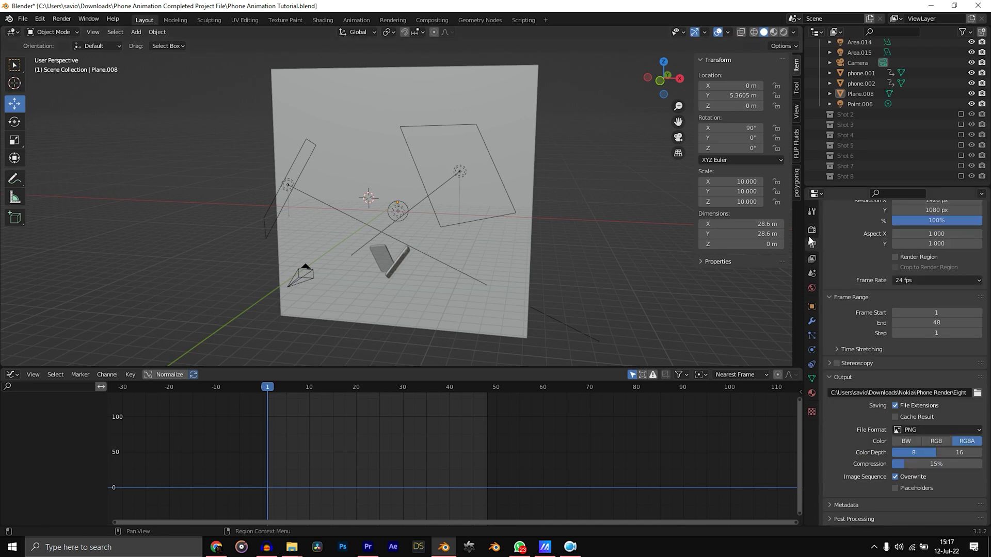
click(936, 430)
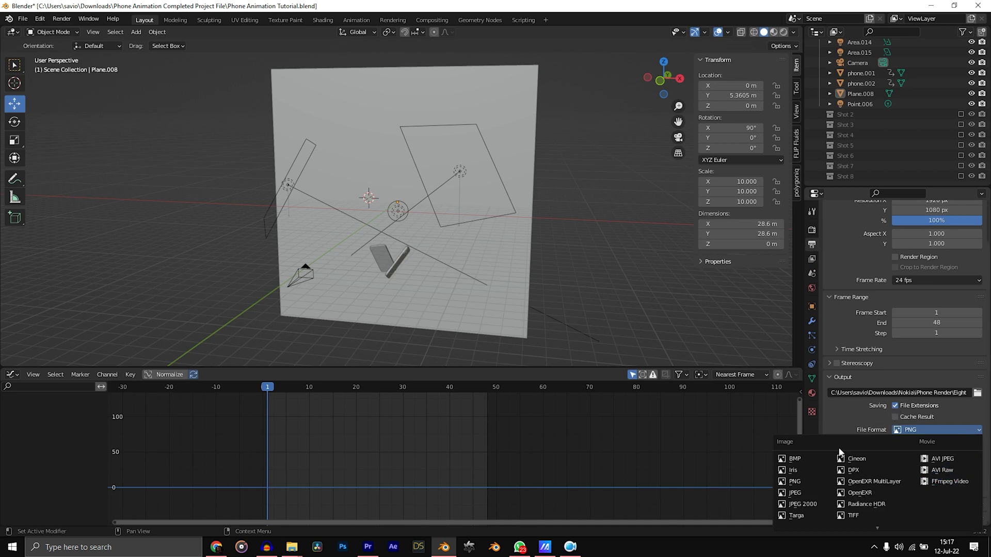
key(Escape)
click(904, 430)
key(Escape)
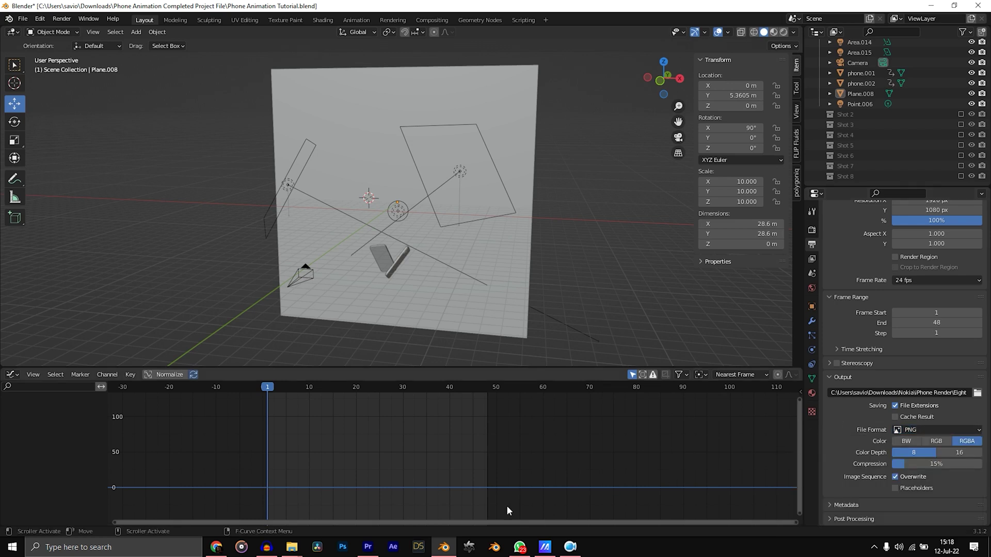
- Expand Render > Denoise, keeping OpenImageDenoise as denoiser and GPU Compute as device
click(812, 232)
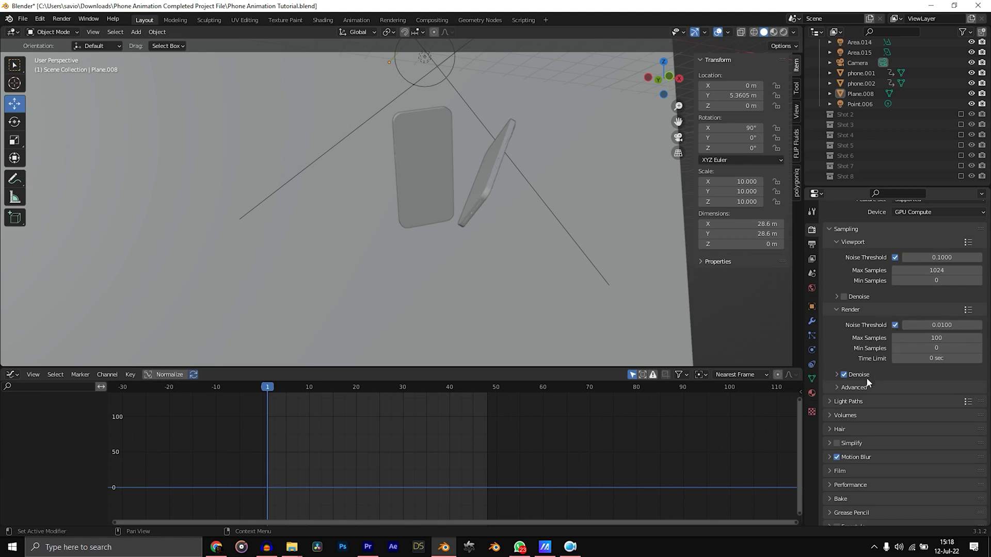
click(845, 378)
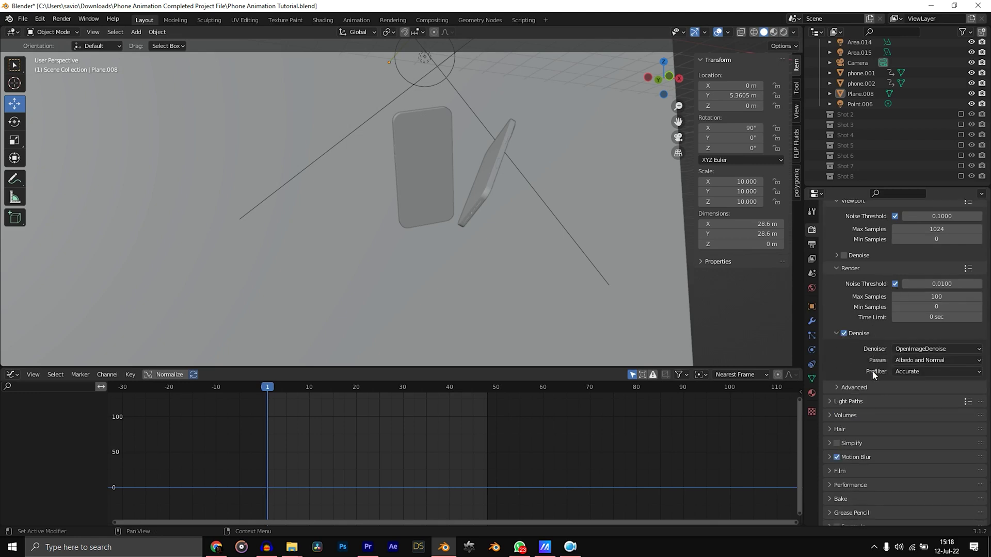
click(926, 349)
click(927, 350)
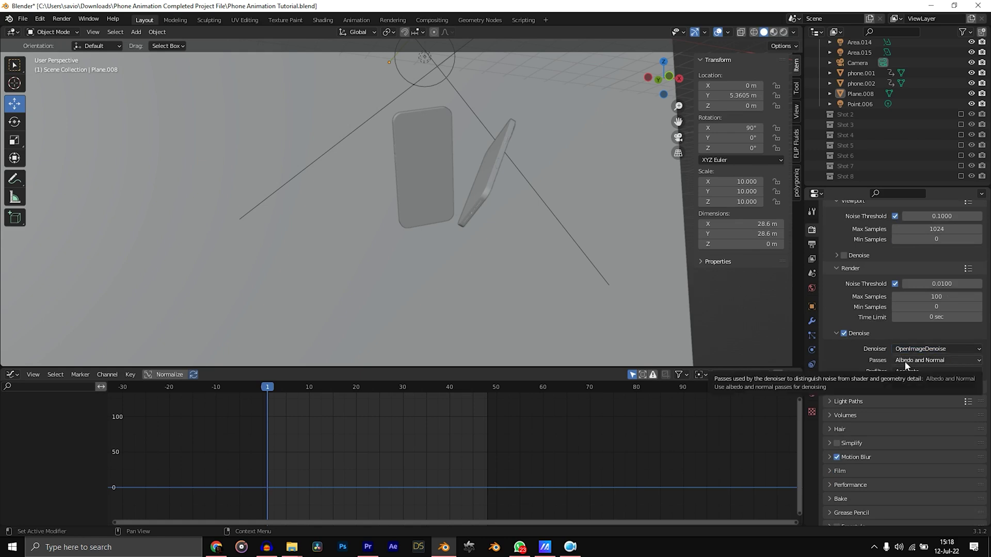
scroll(907, 365, up, 5)
click(920, 254)
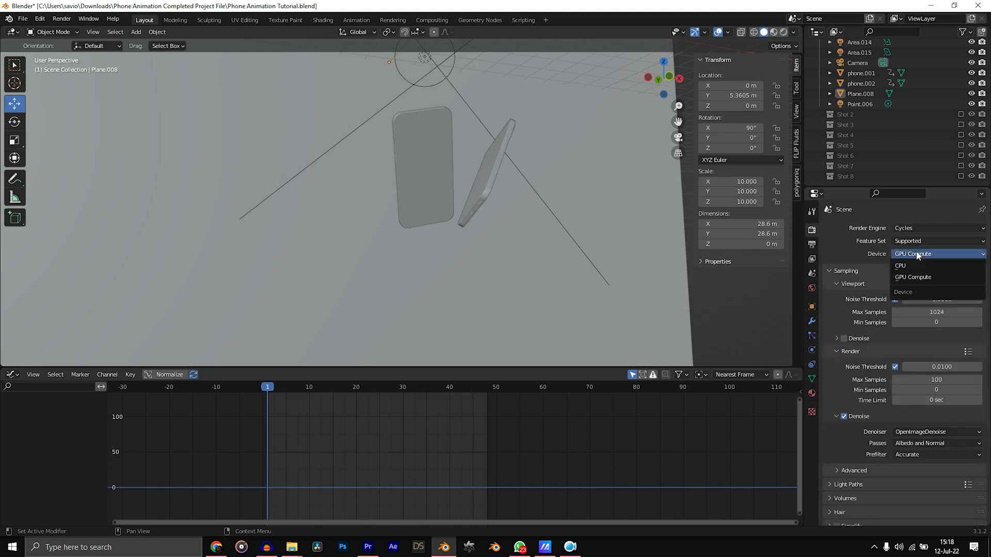
click(926, 278)
- Point the render output to a new Nokia\Whatever folder with file name One, then recheck the path
click(812, 244)
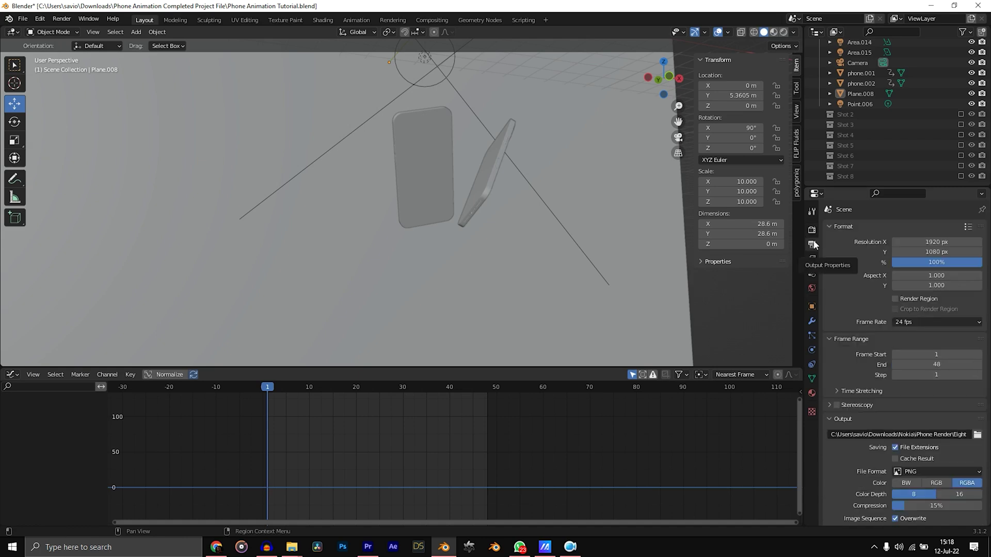
scroll(865, 451, down, 2)
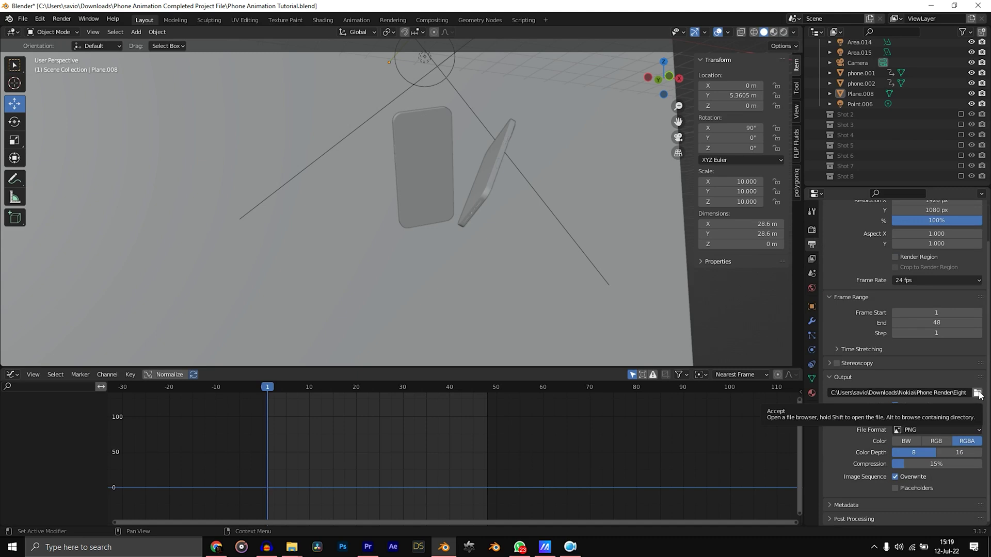
click(977, 393)
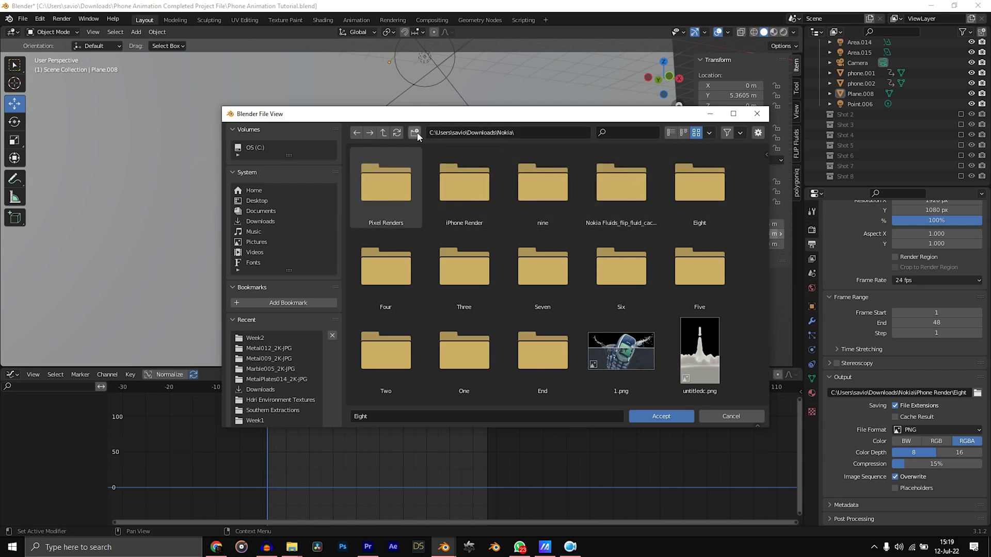
click(415, 136)
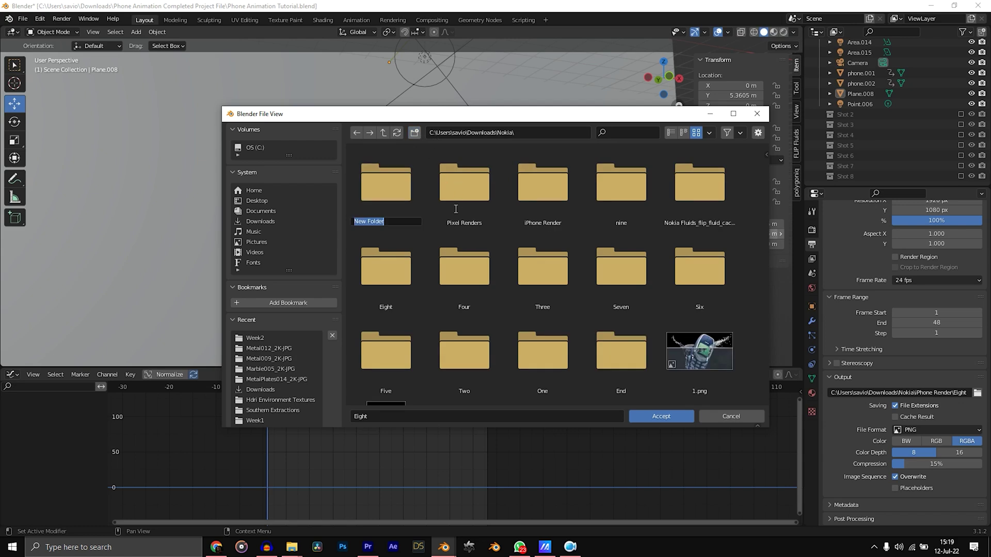
text(Whatever)
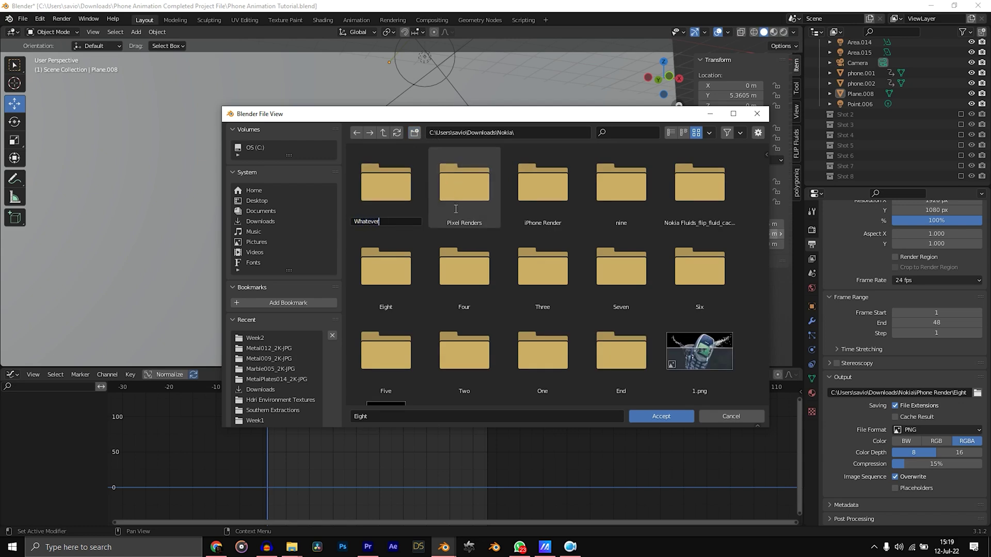
key(Return)
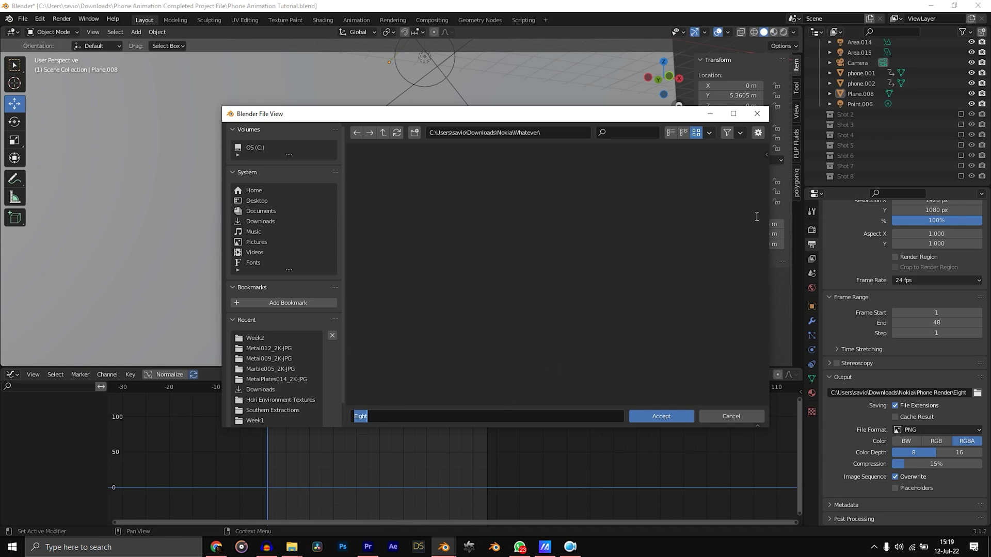
text(0)
text(ne)
click(645, 417)
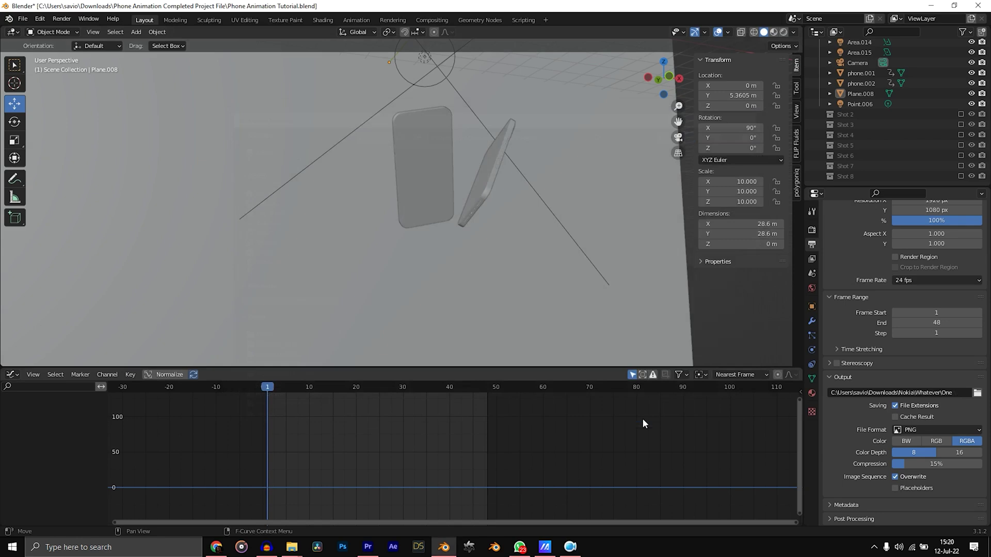
click(977, 394)
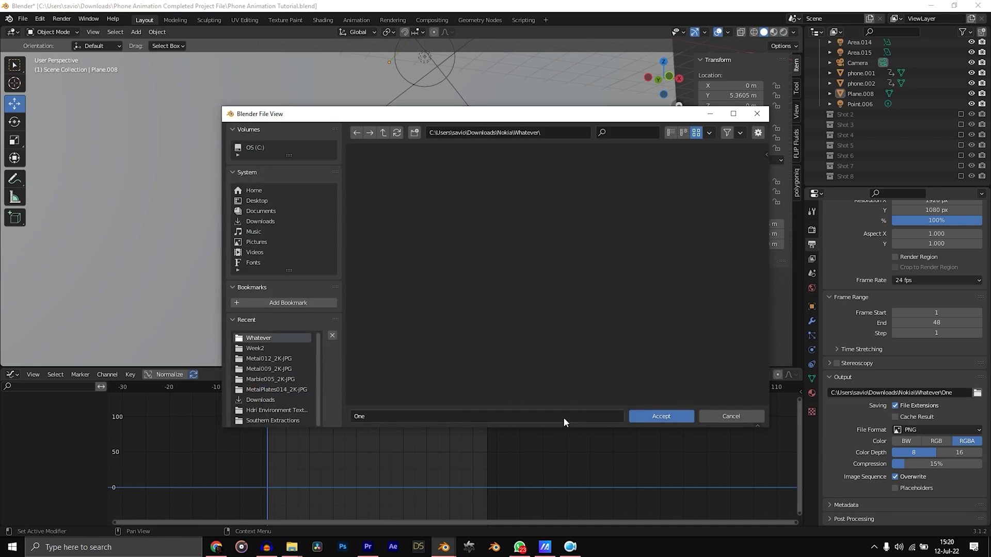
key(Return)
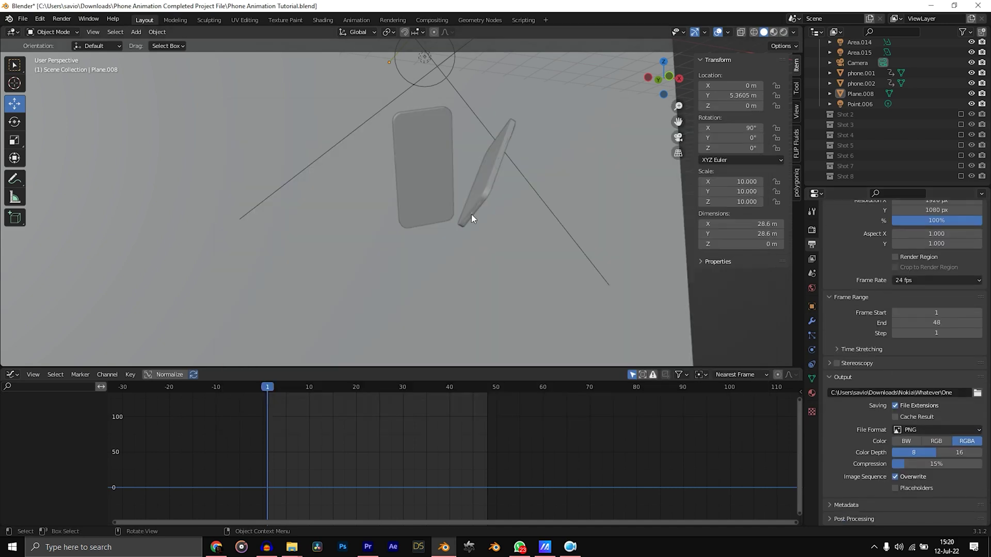
- Render the phone animation and inspect frames of the Eight and One PNG sequences
key(ctrl+F12)
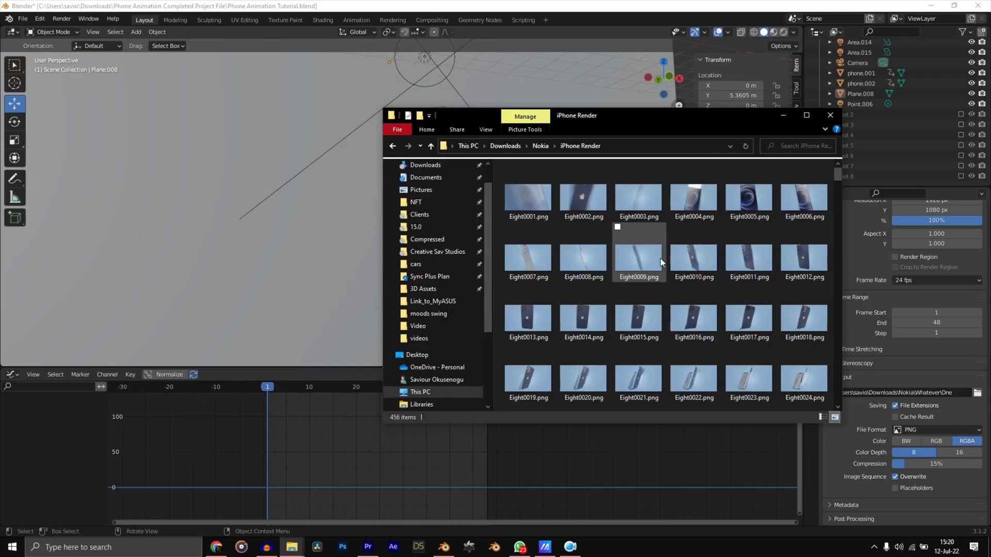
scroll(652, 251, down, 7)
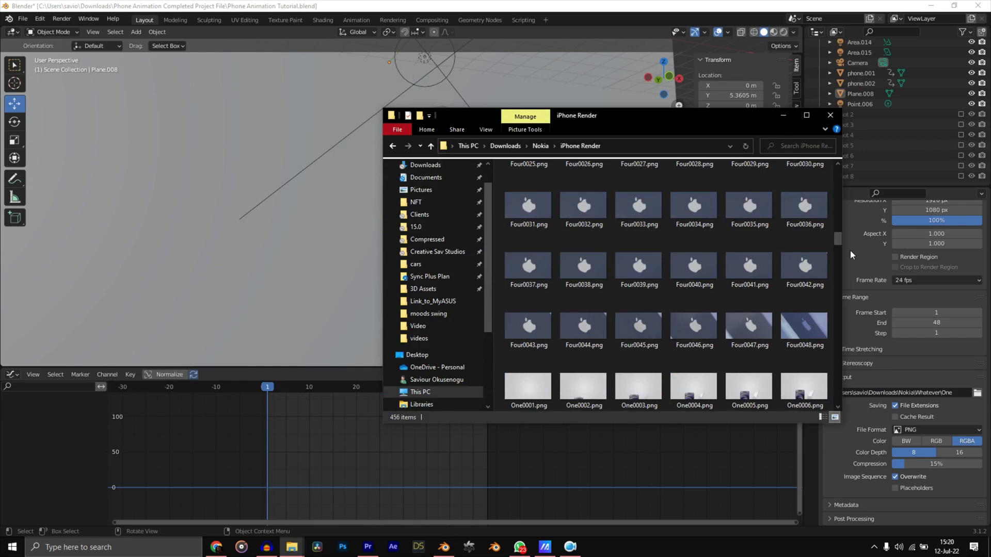
scroll(670, 284, up, 15)
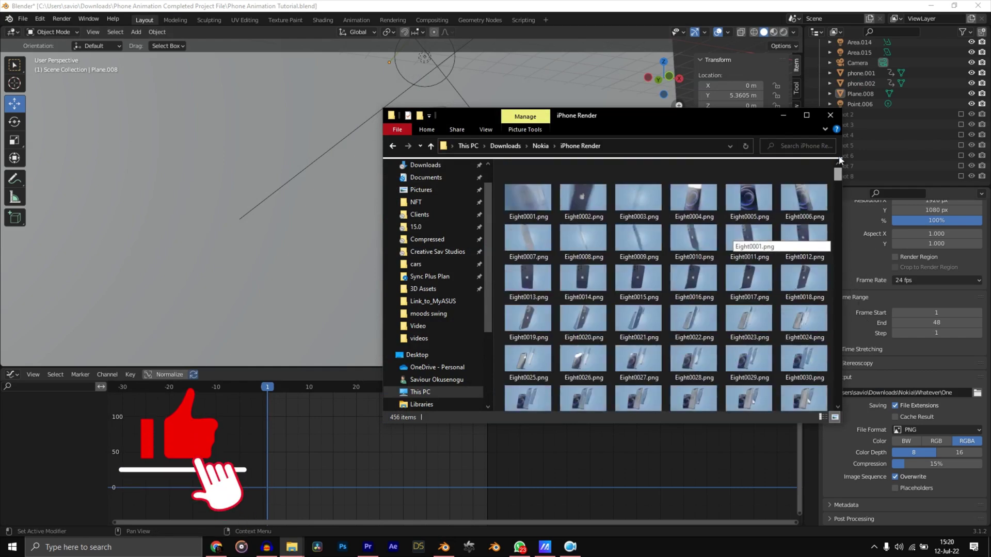
click(517, 206)
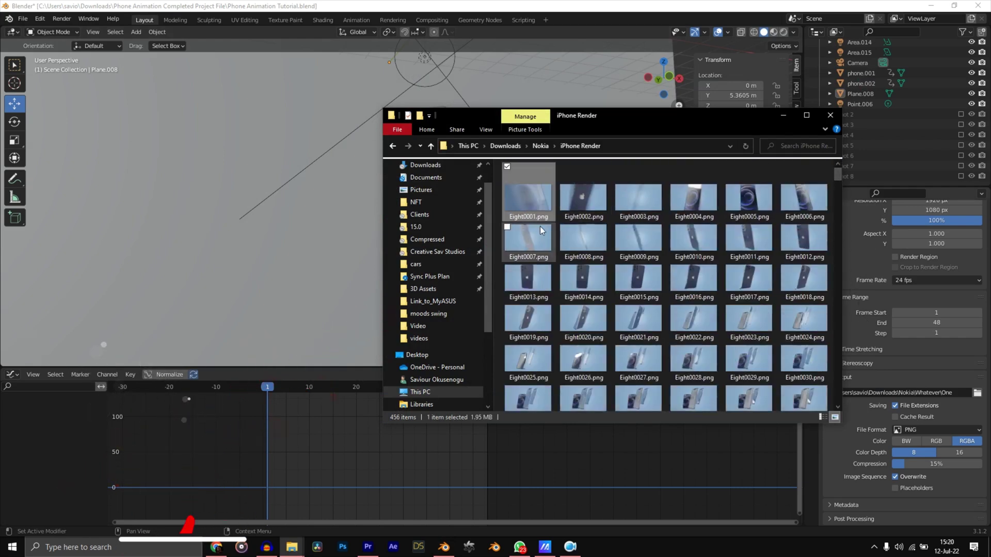
scroll(540, 226, down, 5)
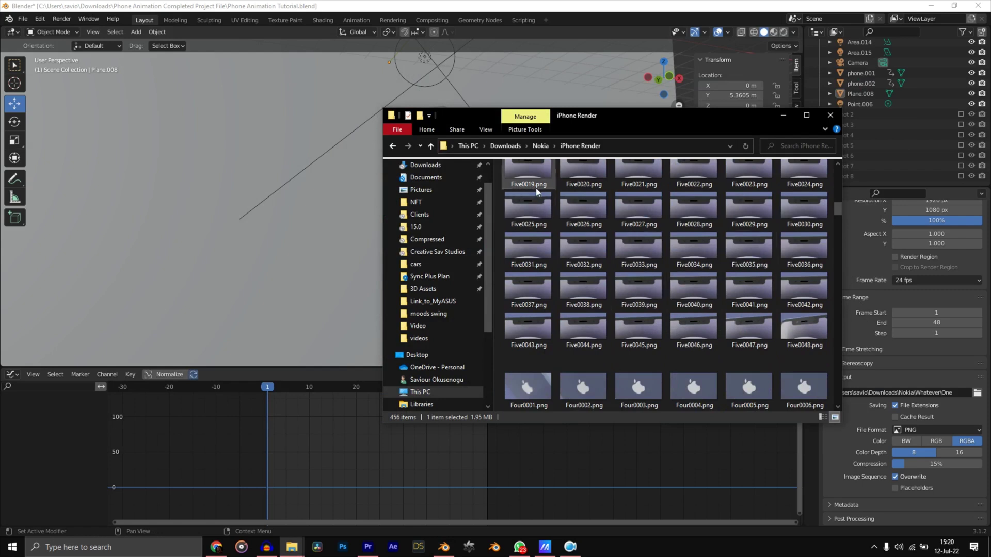
scroll(671, 258, down, 5)
click(574, 237)
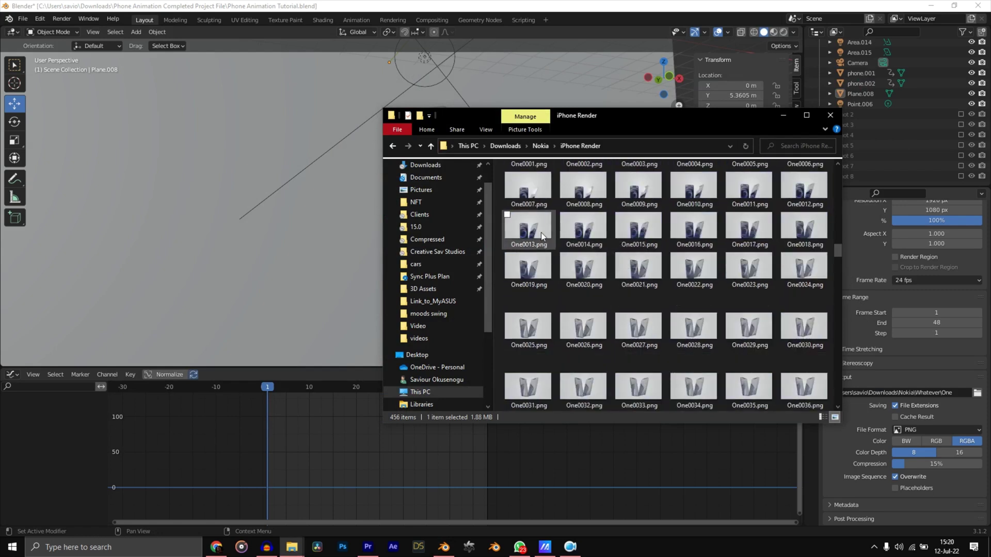
- Inspect frames of the Six and Seven sequences in the iPhone Render folder
scroll(558, 242, down, 8)
scroll(552, 247, down, 8)
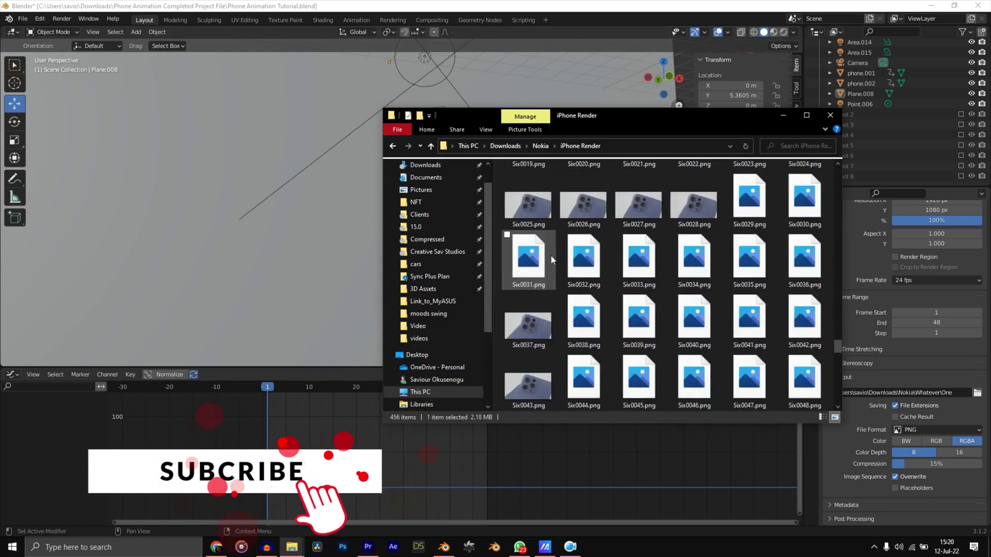
click(529, 265)
scroll(529, 266, up, 5)
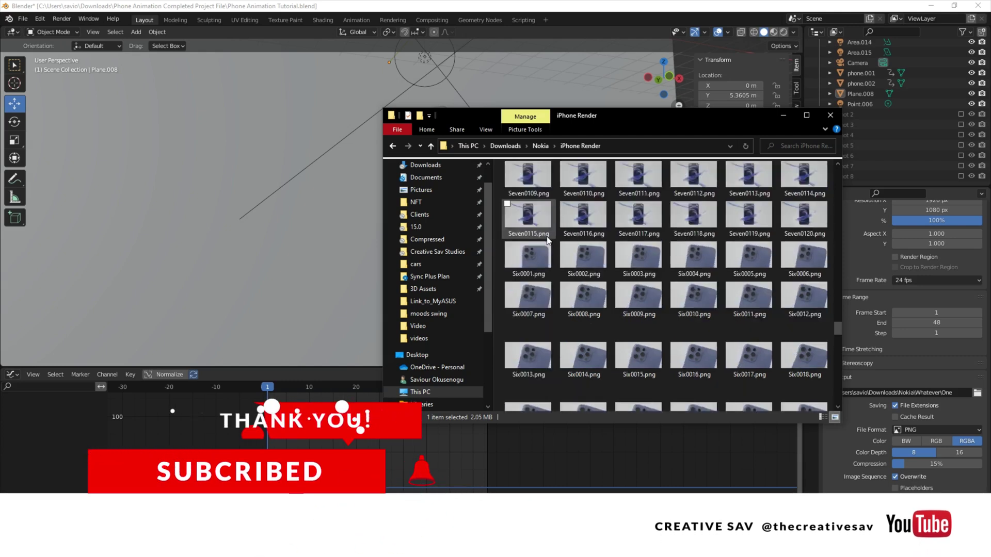
click(529, 263)
scroll(529, 263, down, 5)
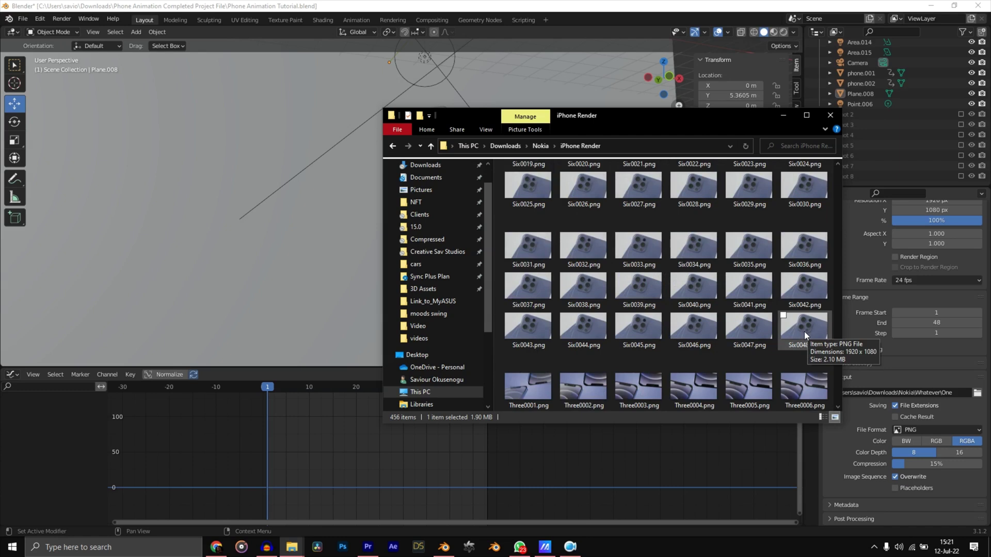
scroll(731, 283, up, 7)
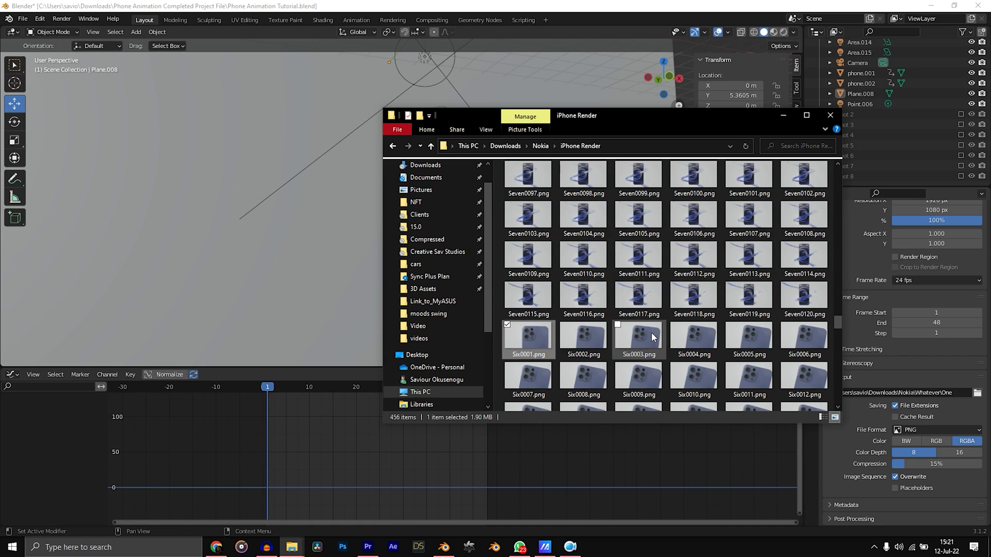
click(651, 298)
click(638, 259)
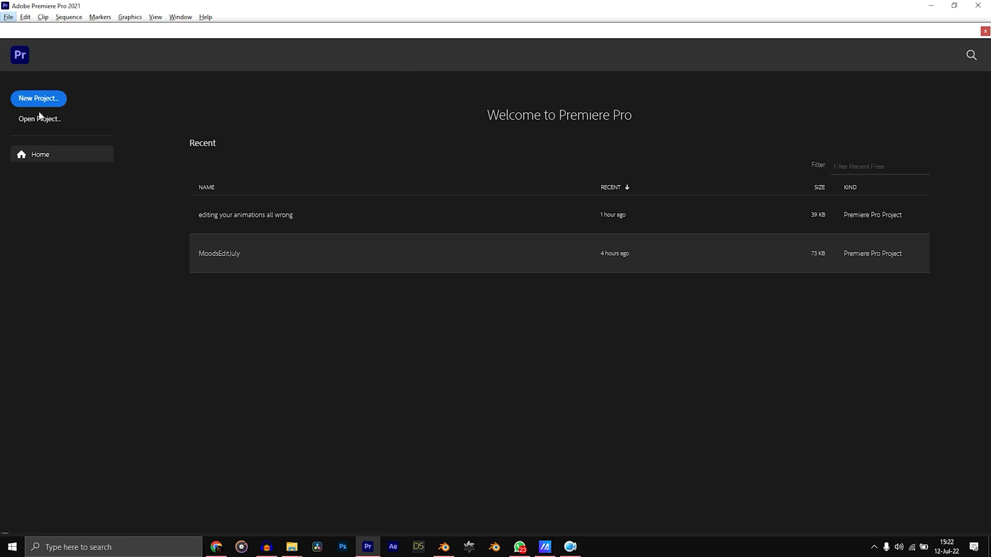
- Start a new project and type 'Whatev' into its name field
click(49, 98)
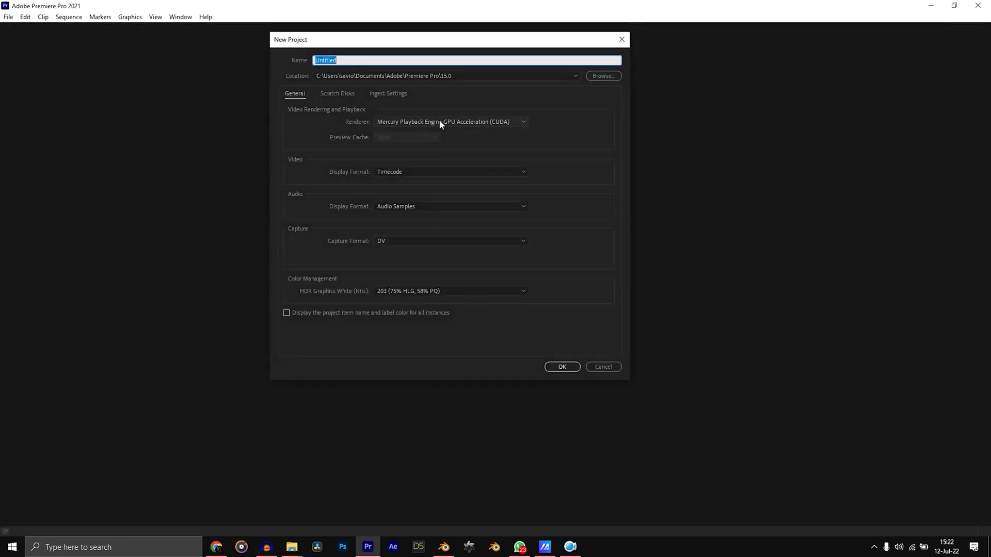
text(Whatev)
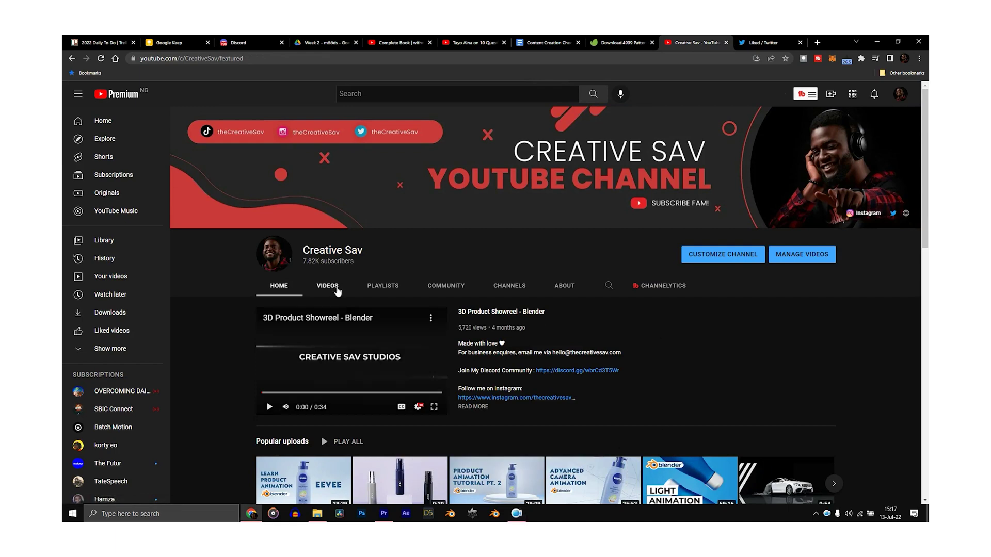
click(327, 286)
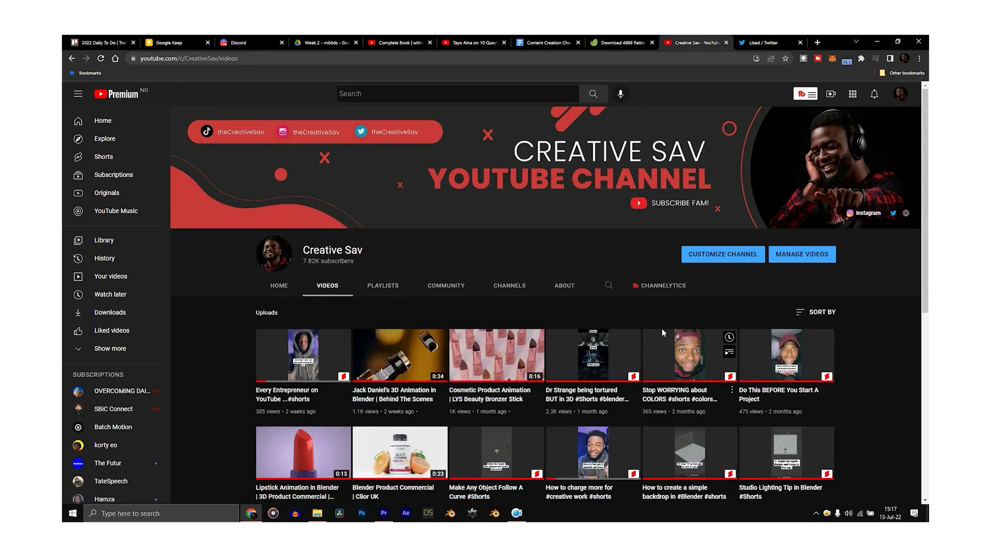
scroll(662, 331, down, 20)
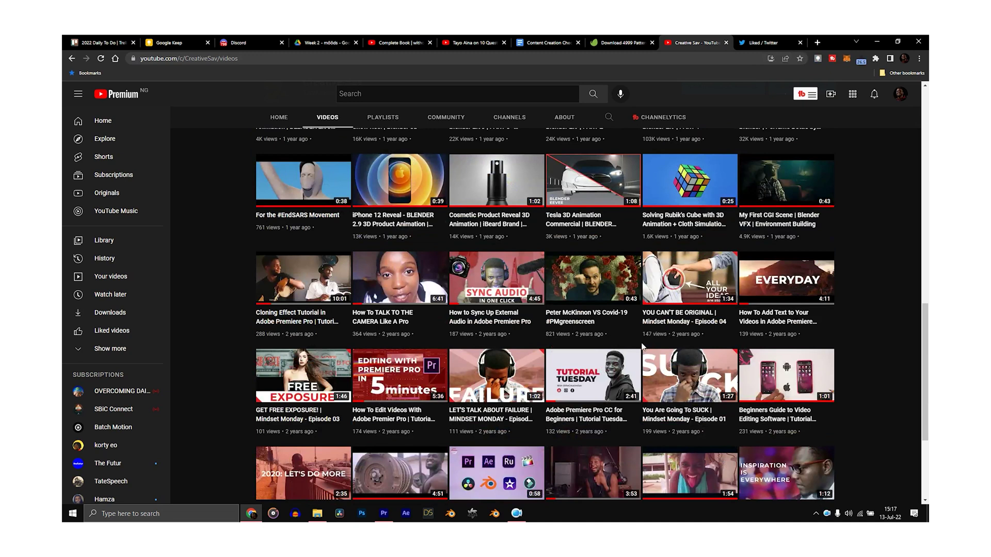
scroll(642, 347, down, 2)
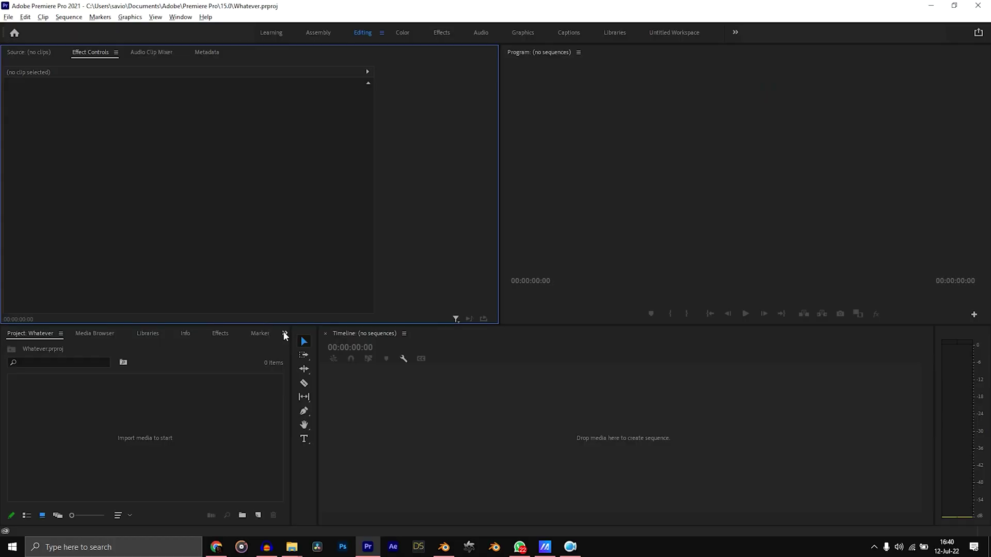
- Open the Import dialog from the Project panel and browse the Eight render frames
click(284, 334)
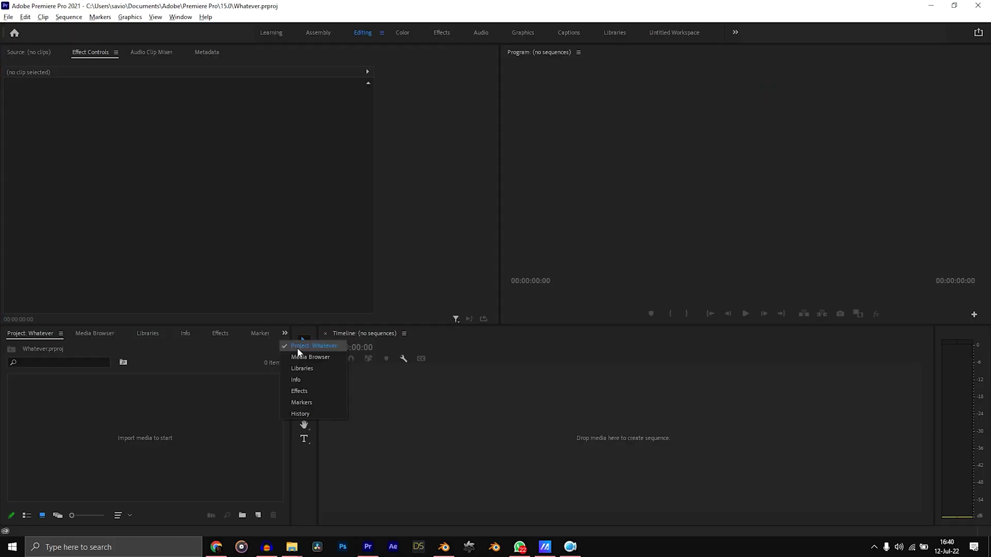
click(298, 350)
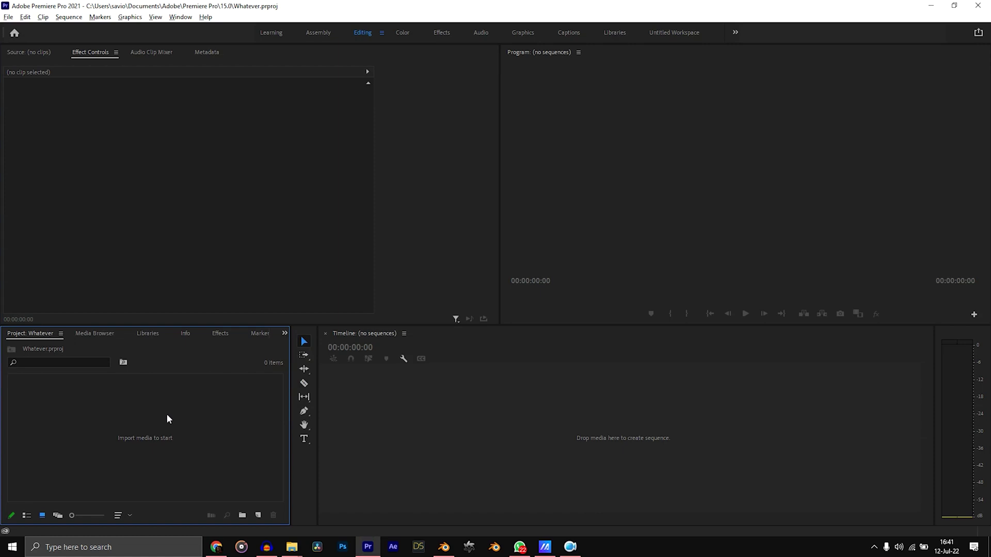
double_click(141, 426)
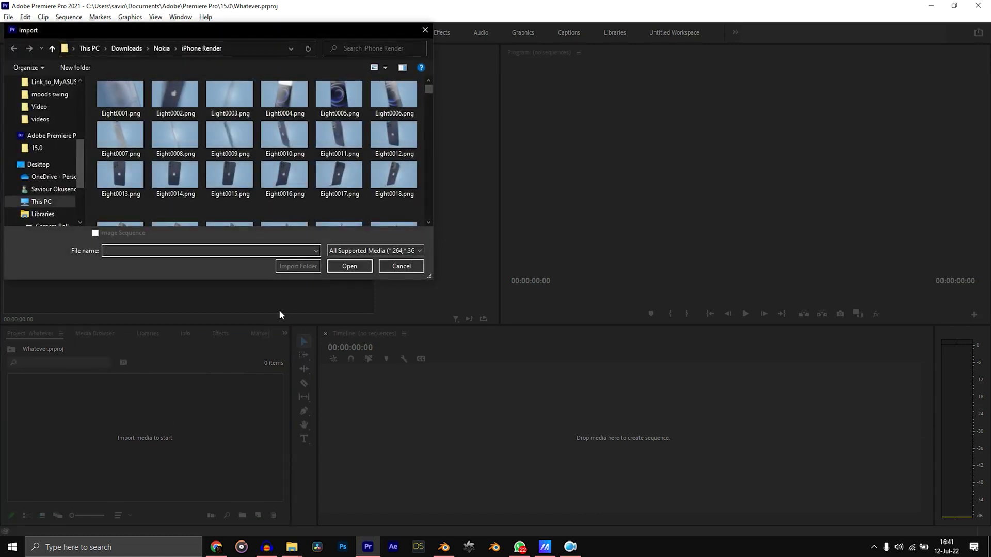
scroll(426, 88, up, 1)
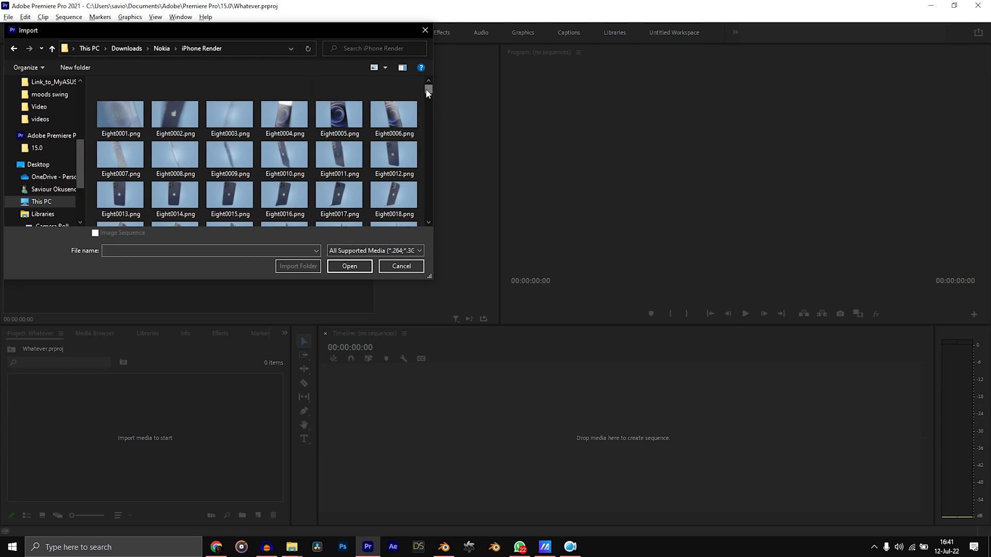
drag(428, 91, 416, 202)
click(396, 190)
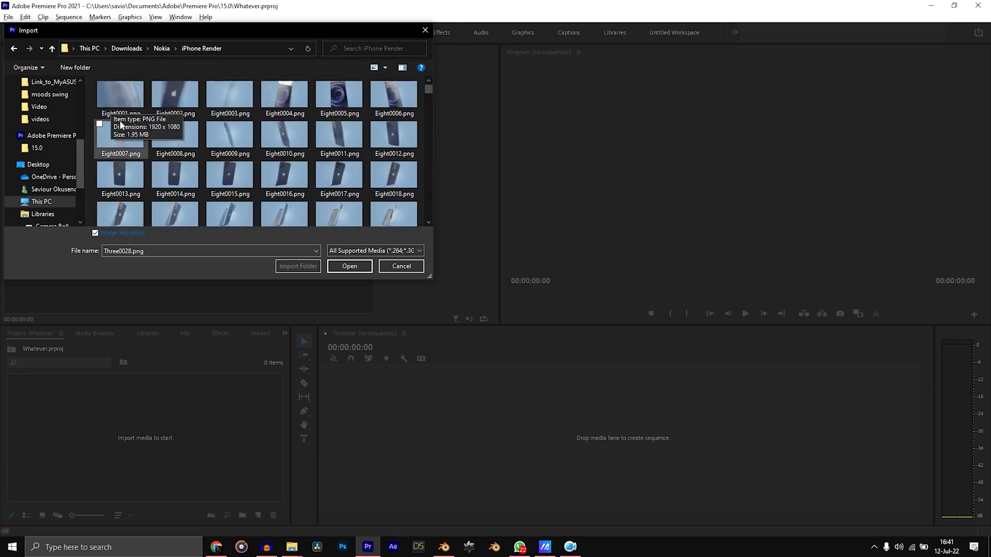
click(116, 106)
scroll(326, 142, down, 5)
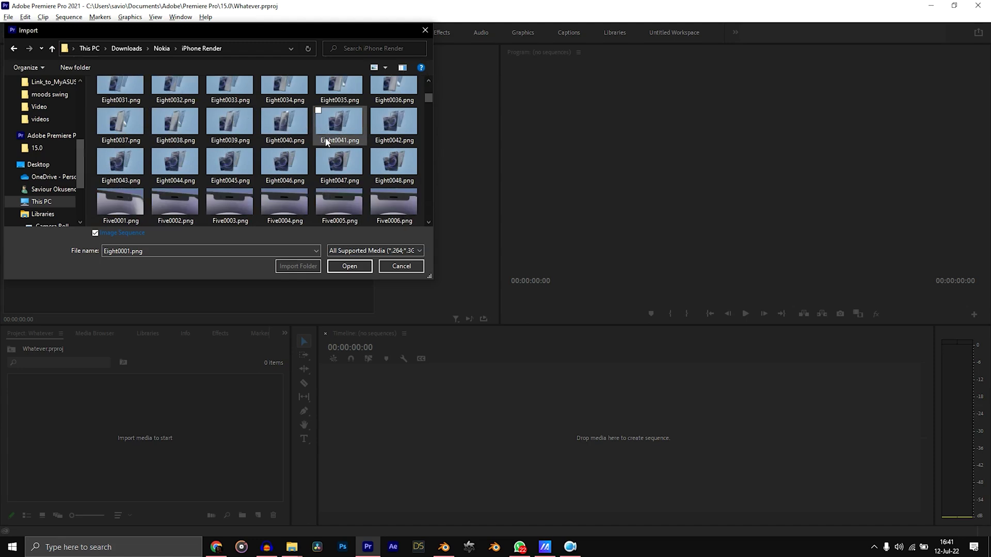
click(396, 172)
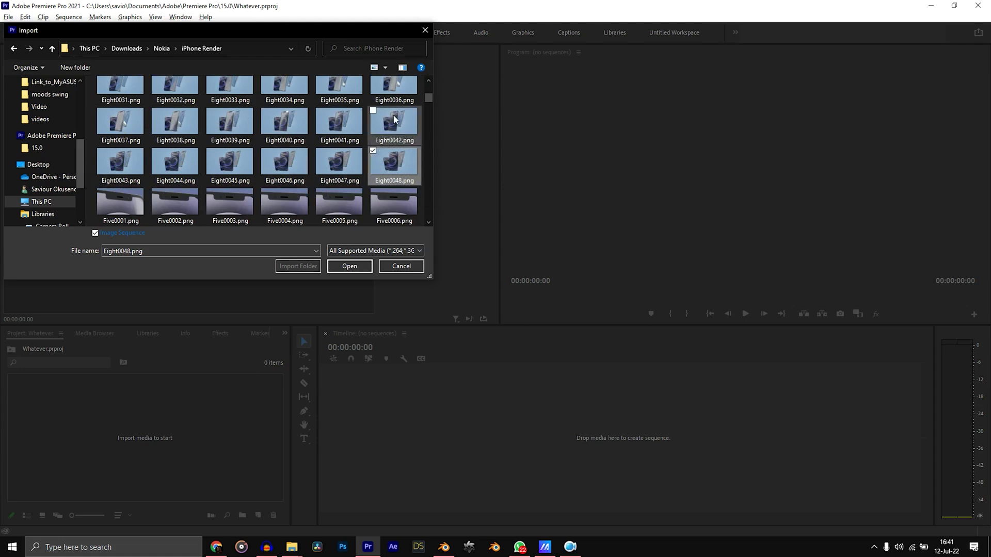
- Import One0001.png as a single still frame, preview it, then undo the import
key(o)
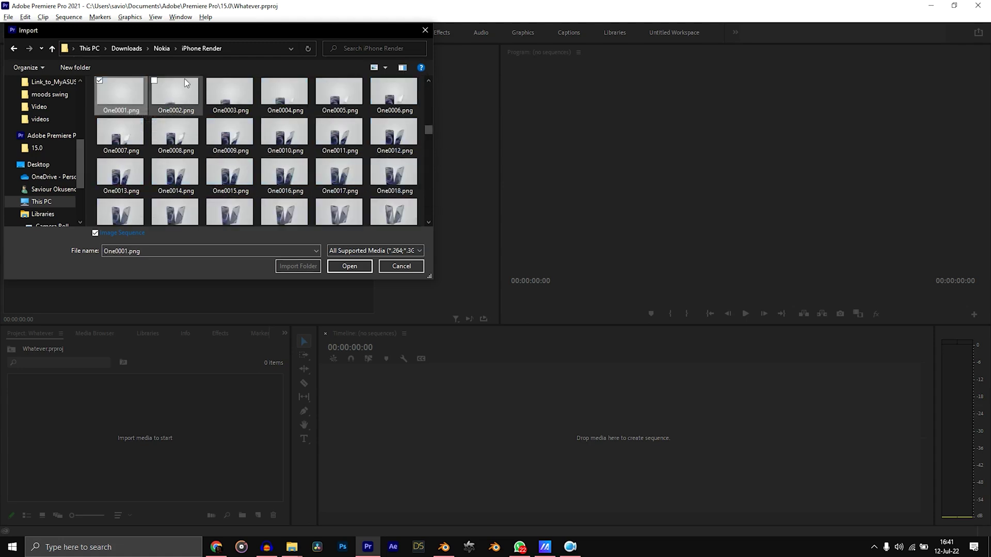
drag(90, 84, 321, 194)
scroll(303, 181, up, 3)
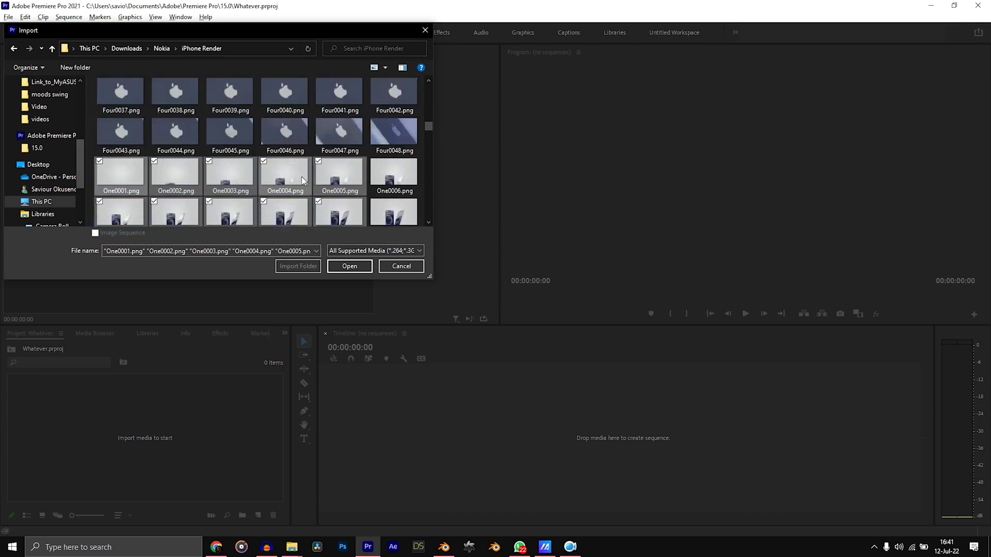
click(124, 176)
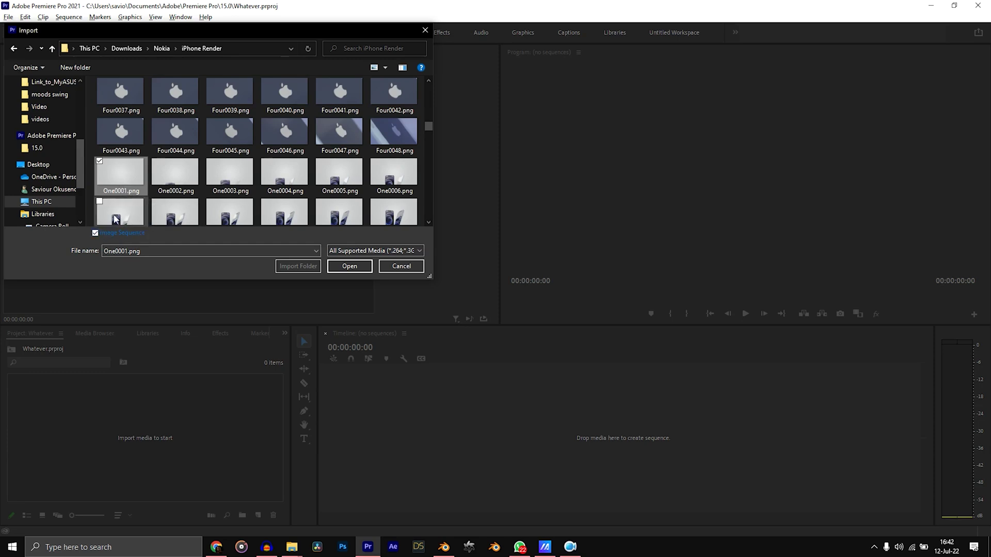
click(96, 233)
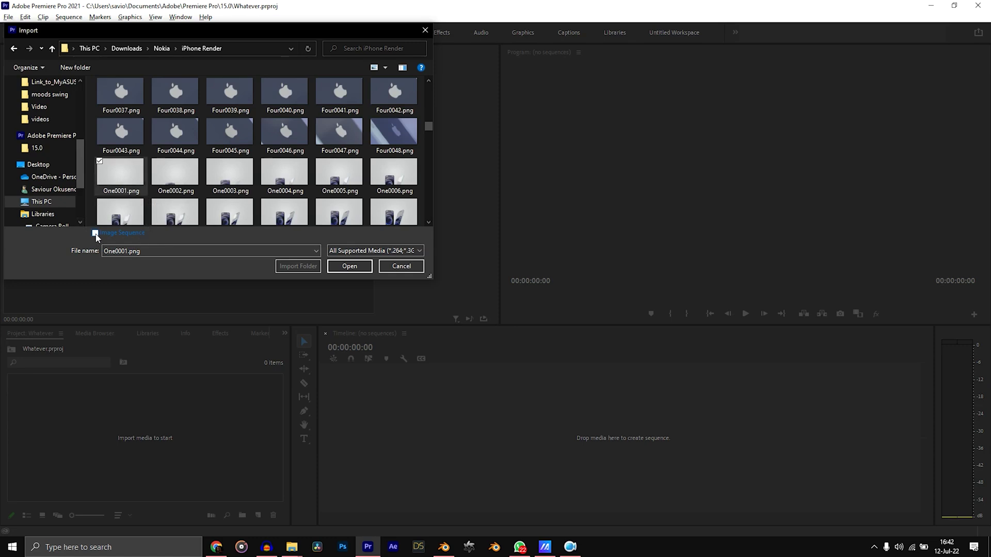
click(340, 267)
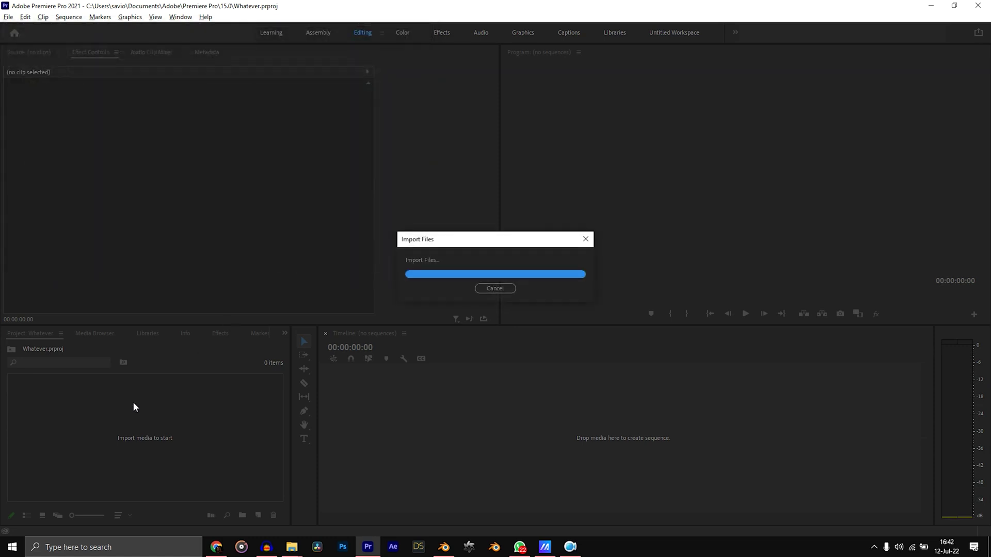
double_click(91, 413)
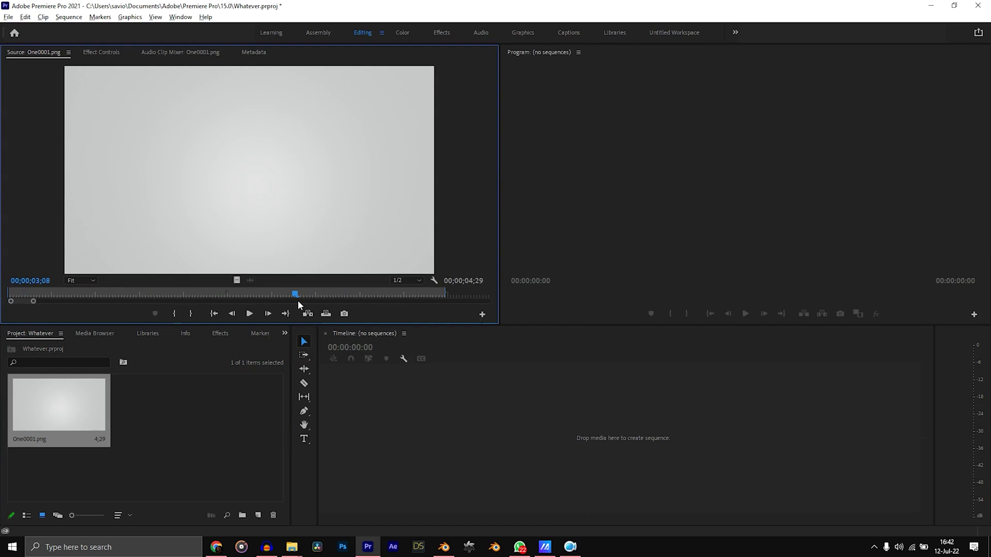
key(ctrl+z)
- Re-import One0001.png as an image sequence and scrub through the One clip
key(ctrl+i)
click(96, 233)
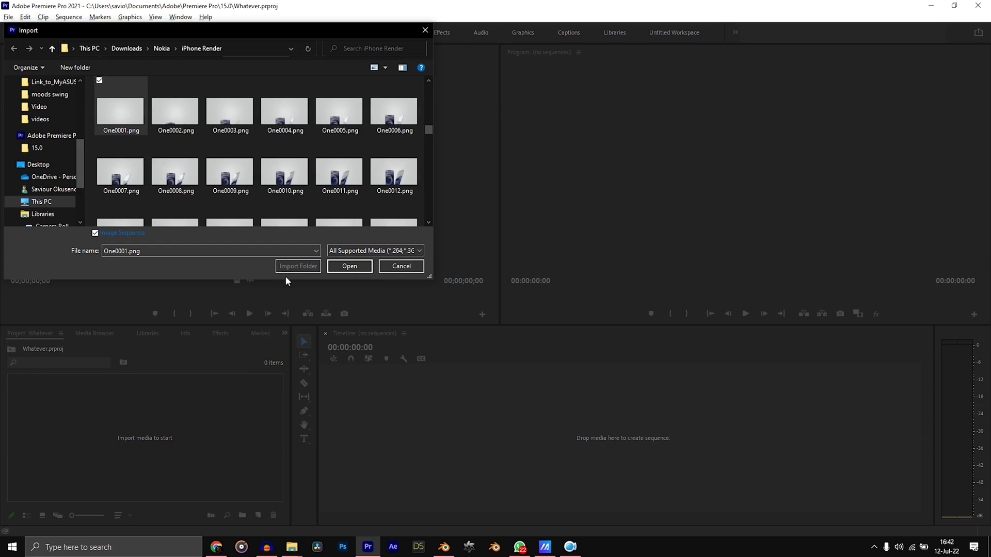
click(350, 267)
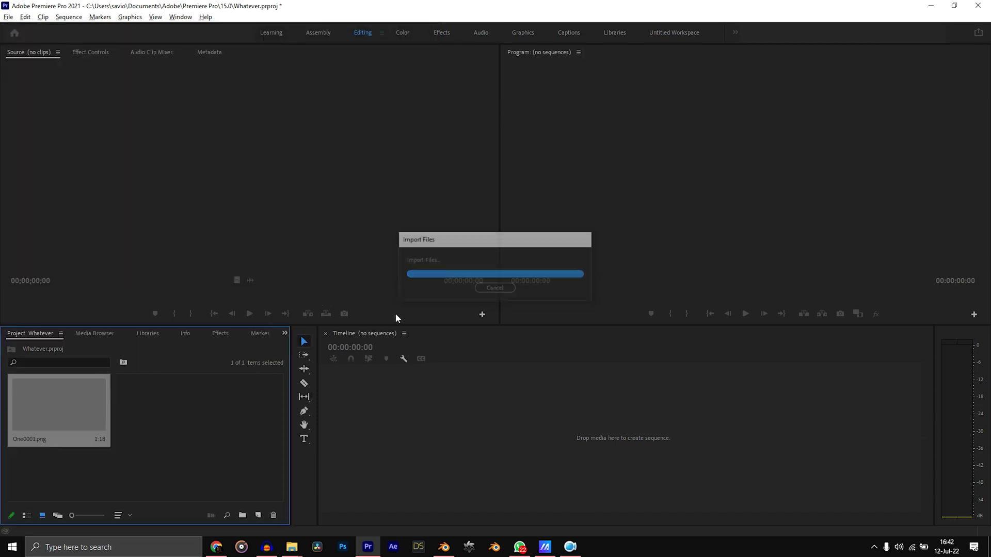
double_click(45, 419)
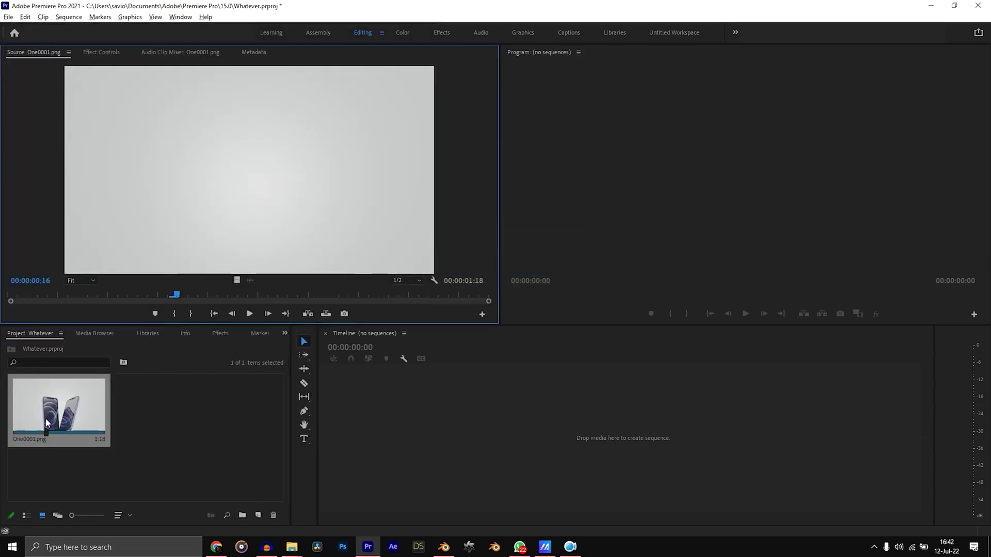
drag(174, 296, 10, 289)
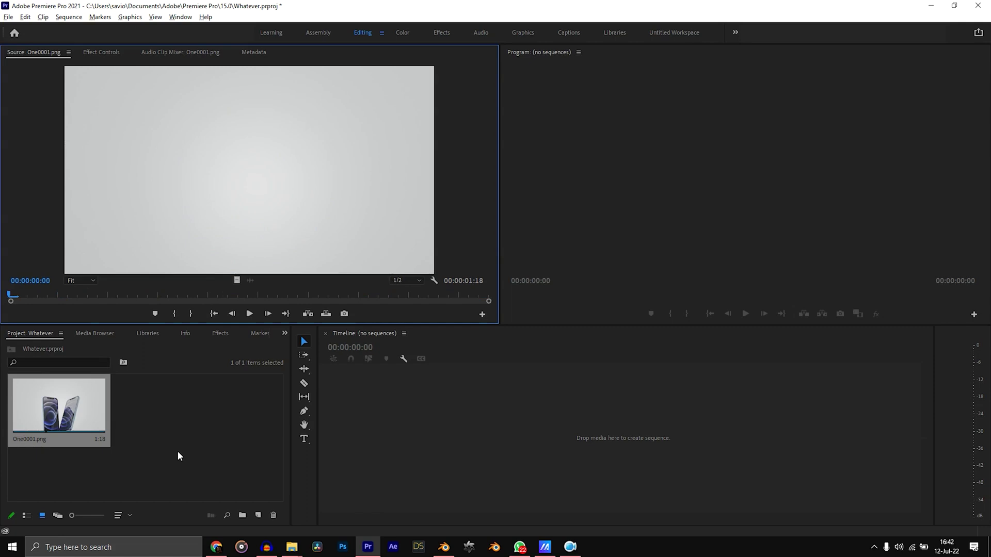
- Import the remaining PNG sequences through Eight0001.png into the project bin
double_click(162, 436)
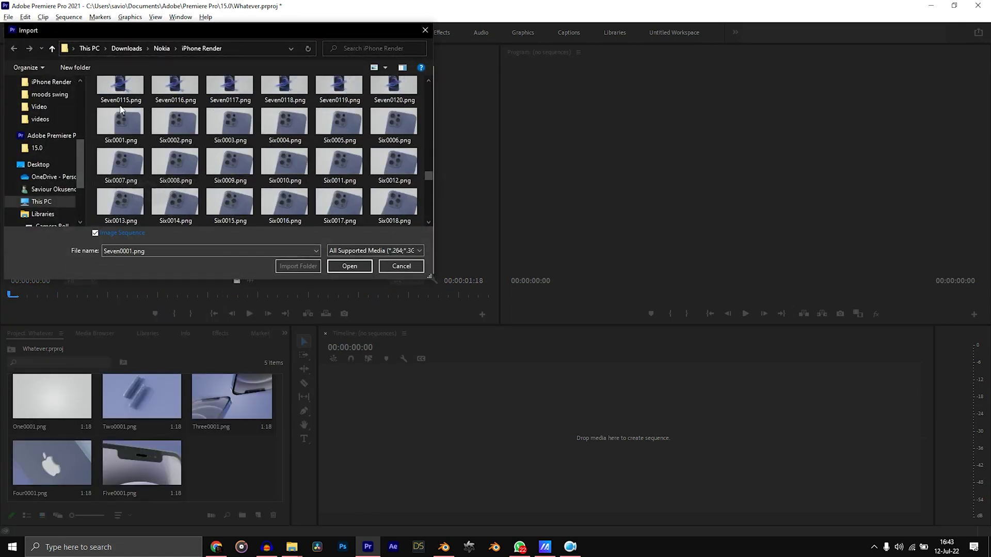
click(349, 265)
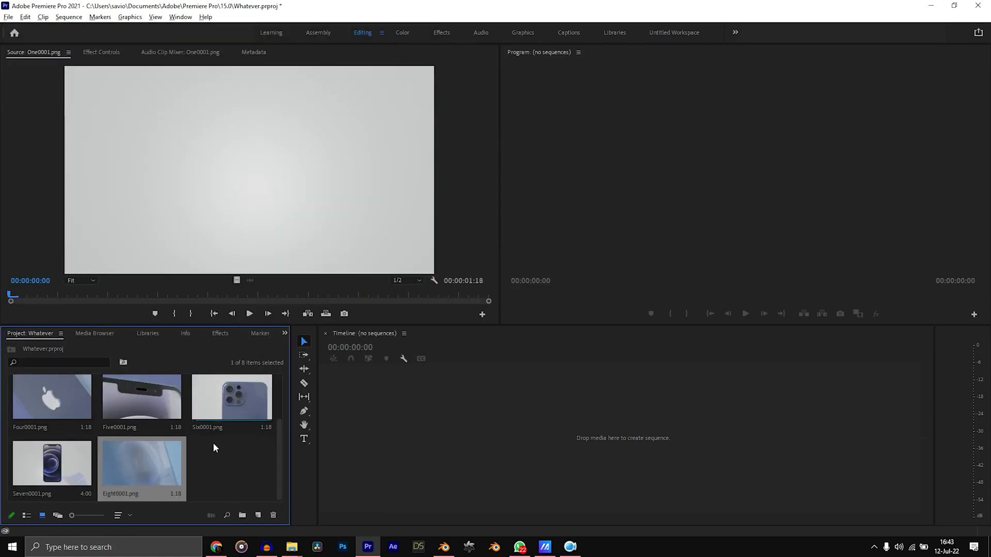
scroll(212, 439, up, 2)
scroll(137, 415, down, 2)
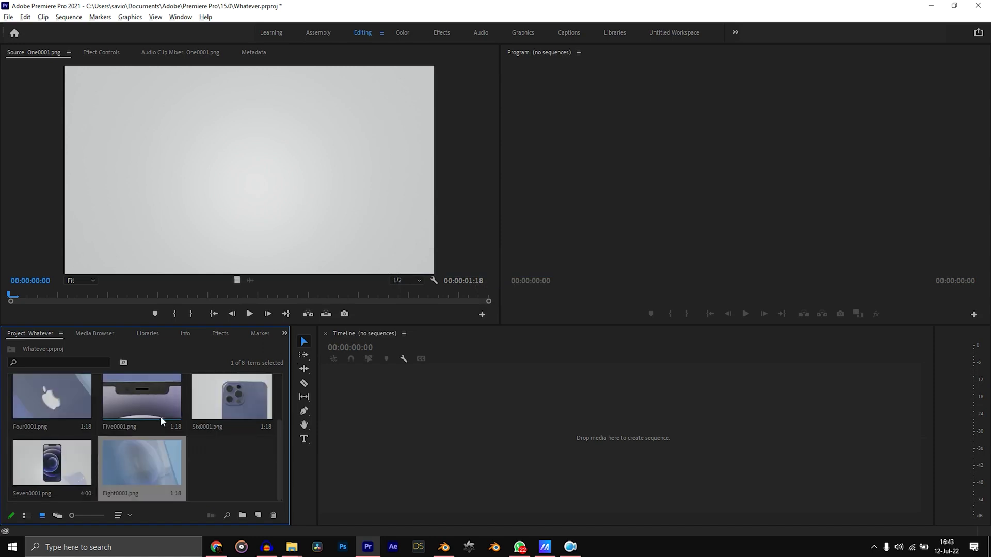
scroll(157, 419, up, 2)
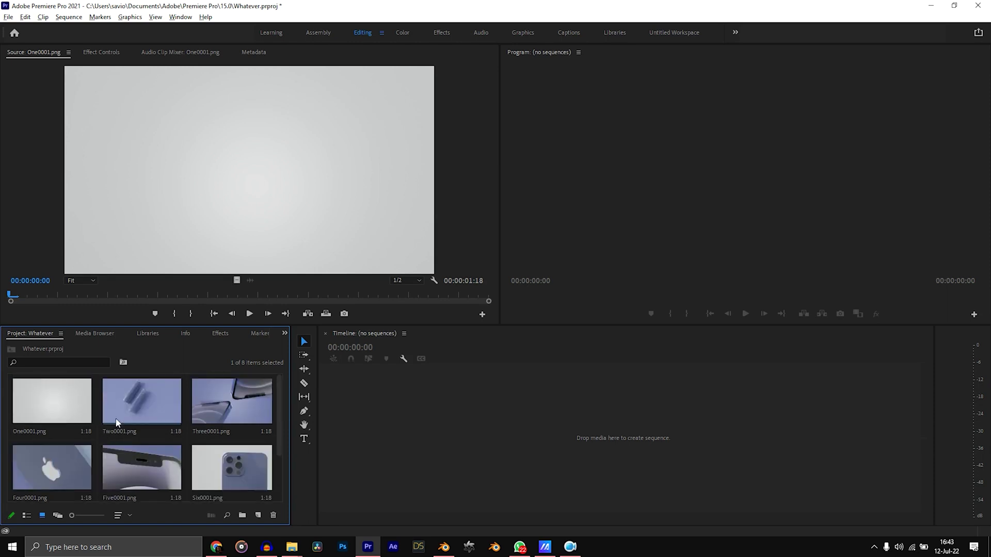
- Open the Interpret Footage settings for the Eight0001.png clip
scroll(151, 421, down, 2)
click(197, 472)
right_click(146, 464)
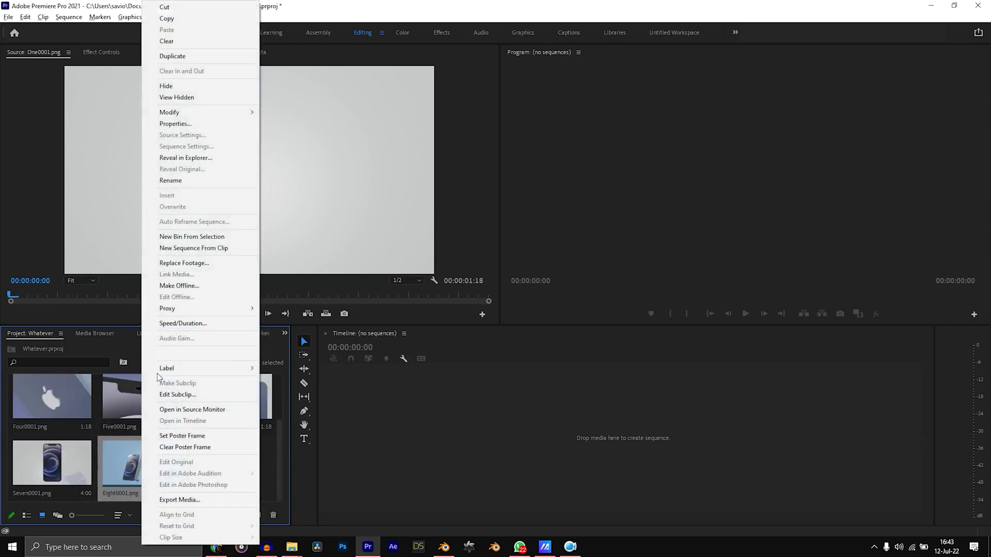
mouse_move(218, 110)
click(270, 122)
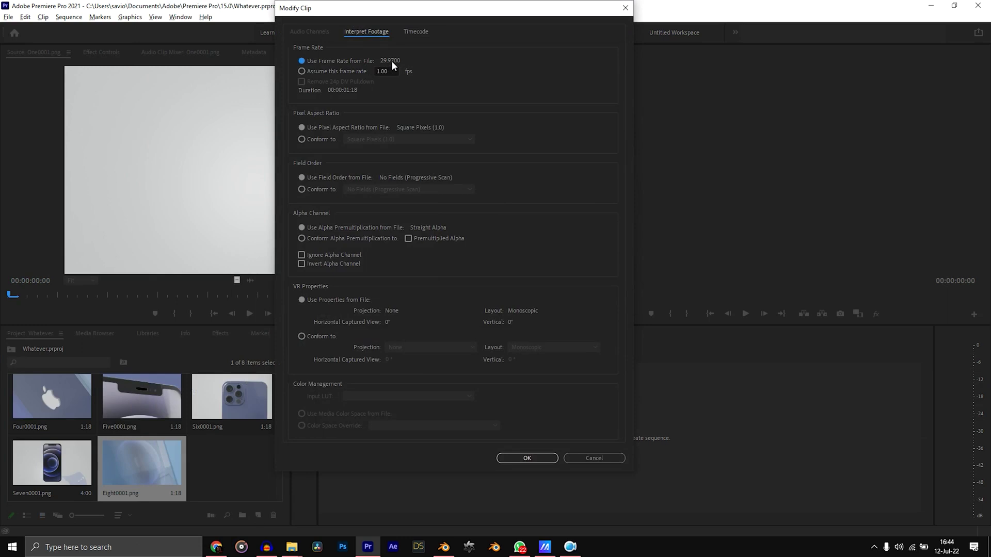
- Confirm in Blender that the render frame rate is 24 fps, then scrub the Eight clip
key(alt+Tab)
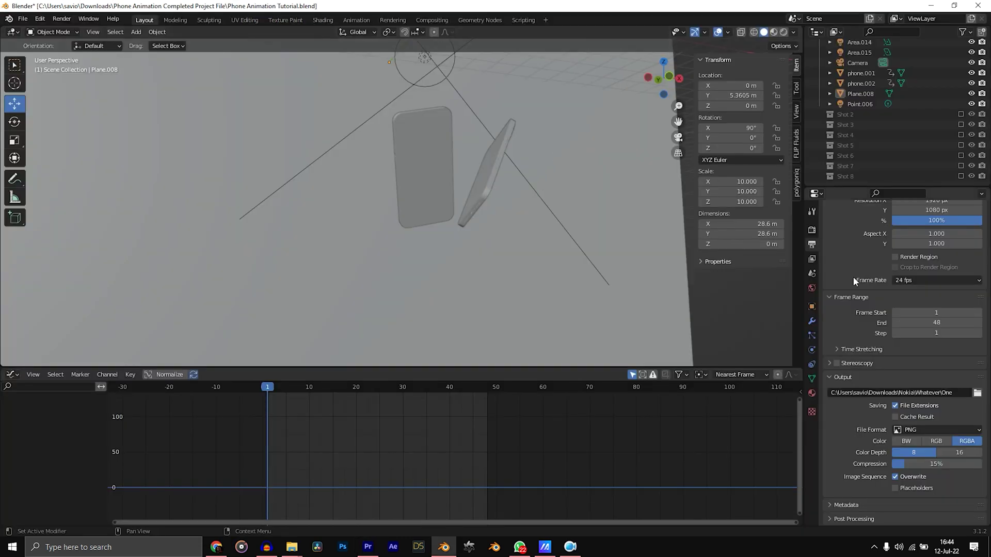
scroll(889, 292, up, 2)
click(898, 302)
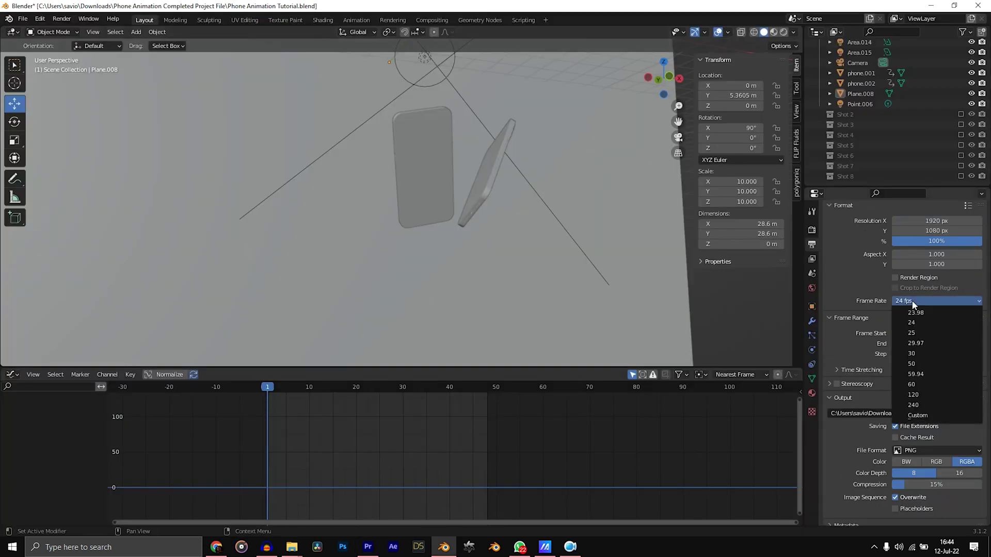
click(918, 303)
key(alt+Tab)
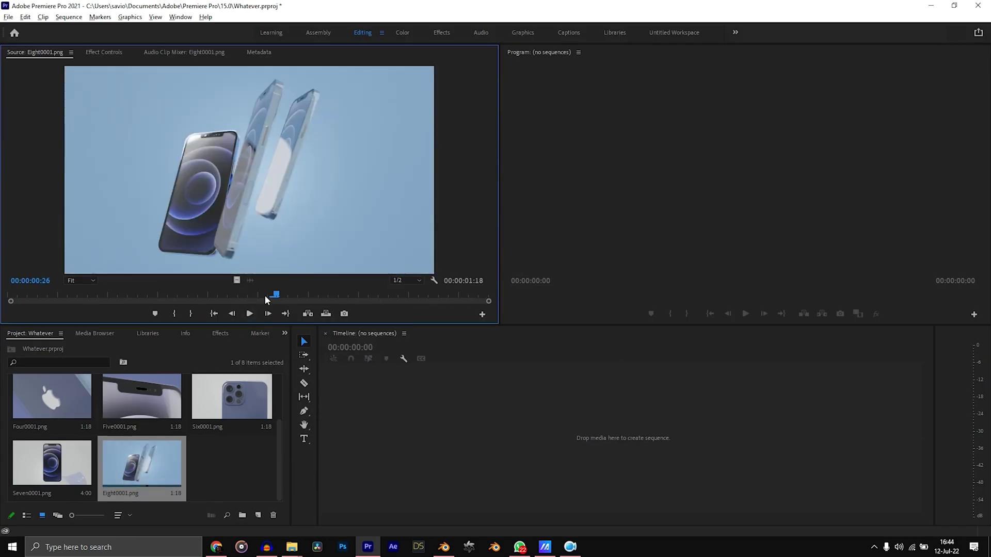
drag(266, 299, 37, 298)
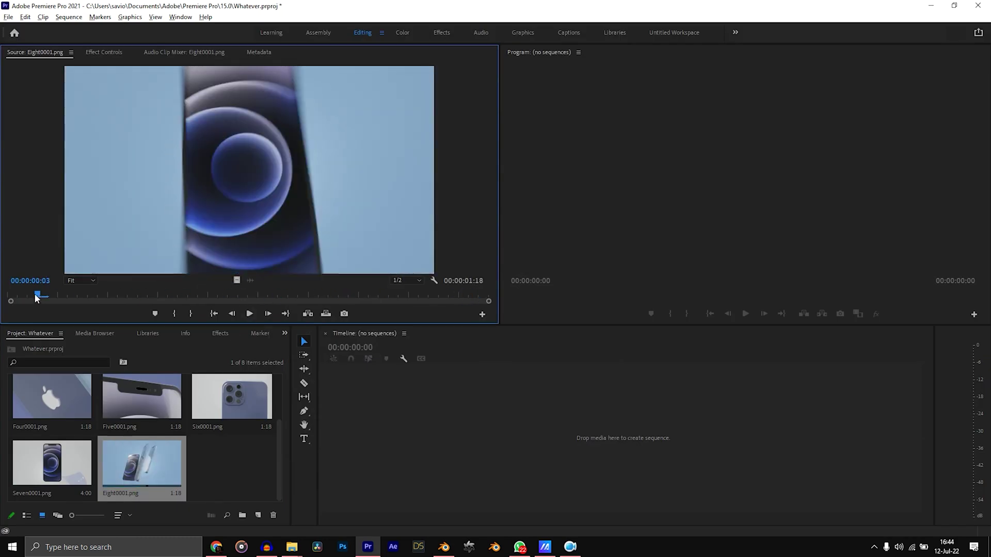
- Set Eight0001.png to an assumed frame rate of 24 fps and check its frames
right_click(152, 465)
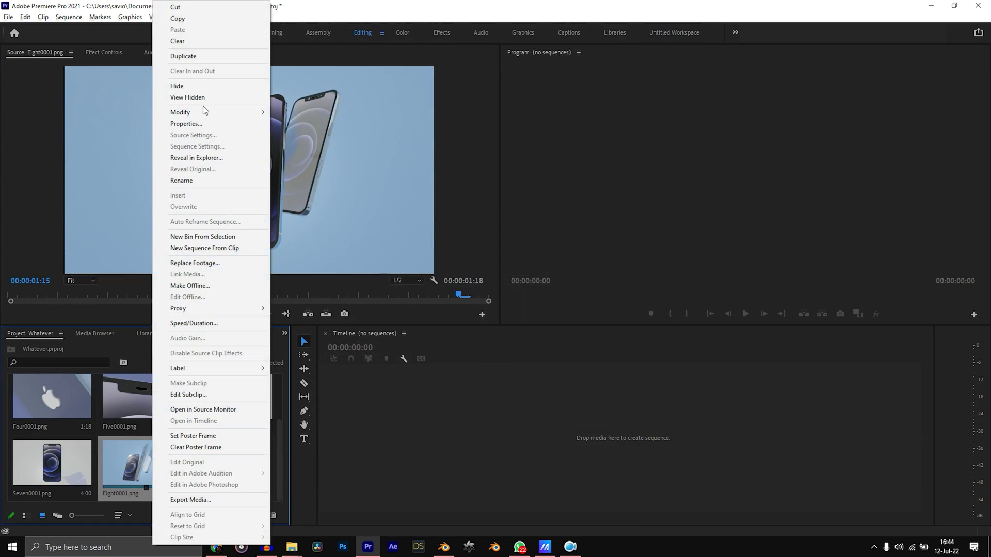
mouse_move(203, 108)
click(304, 124)
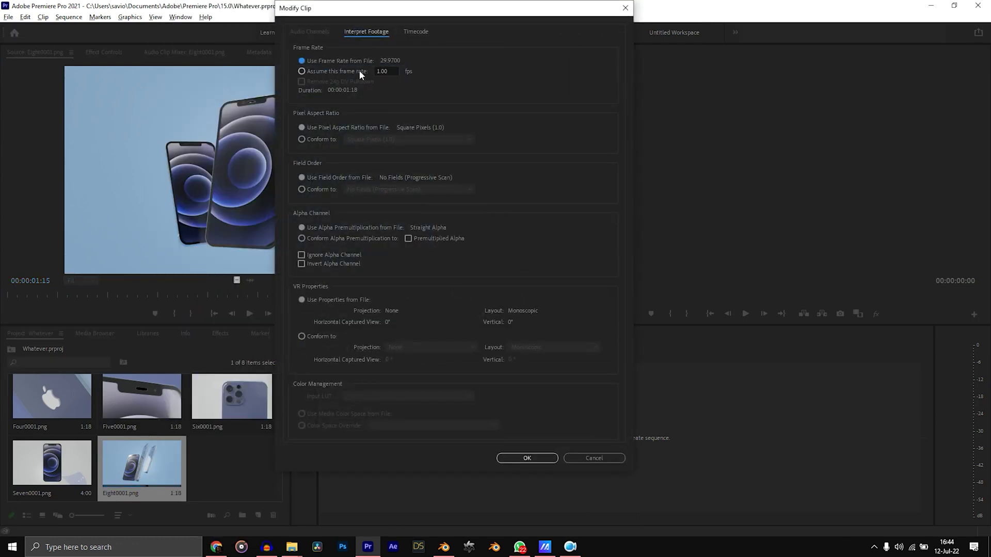
click(386, 71)
text(24)
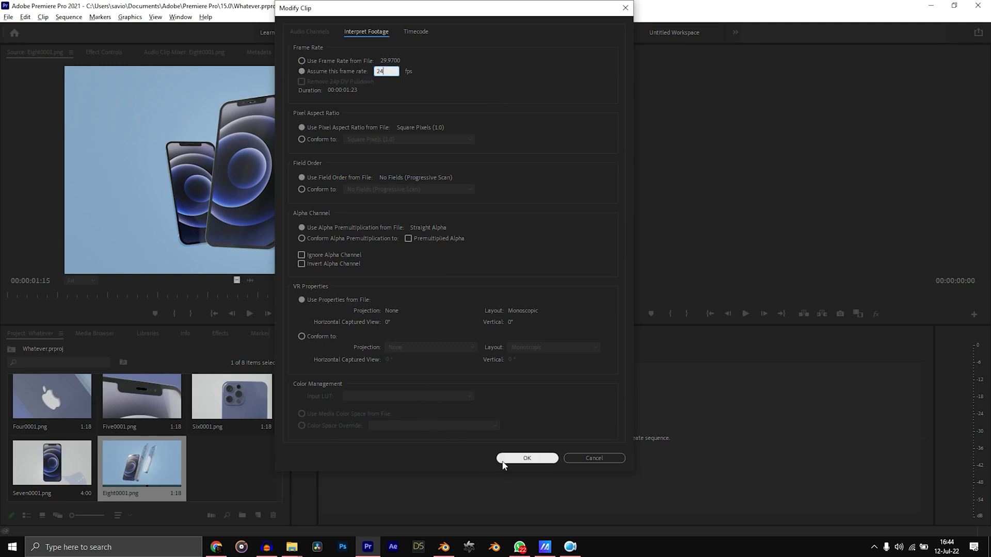
click(526, 458)
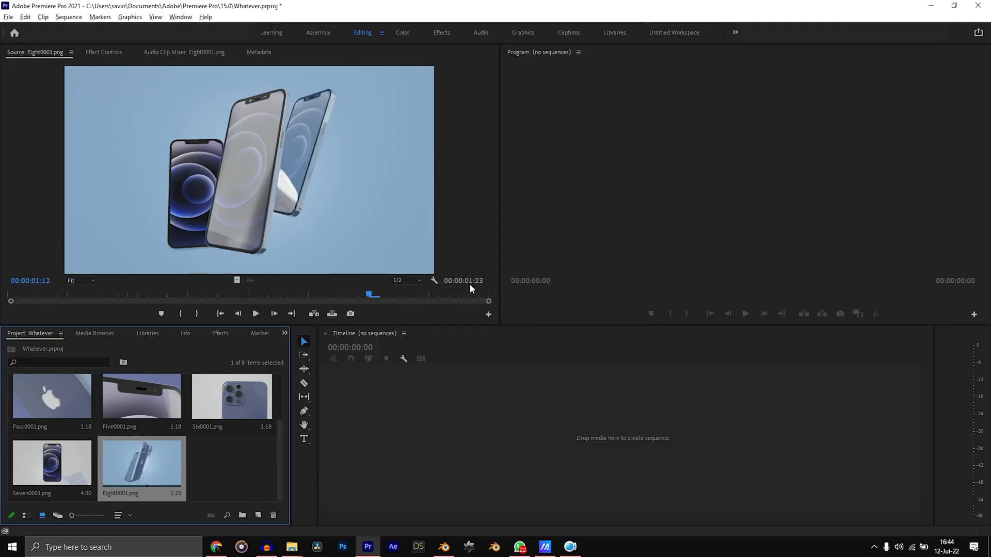
click(361, 290)
- Set Seven0001.png to an assumed frame rate of 24 fps and load it in preview
click(65, 476)
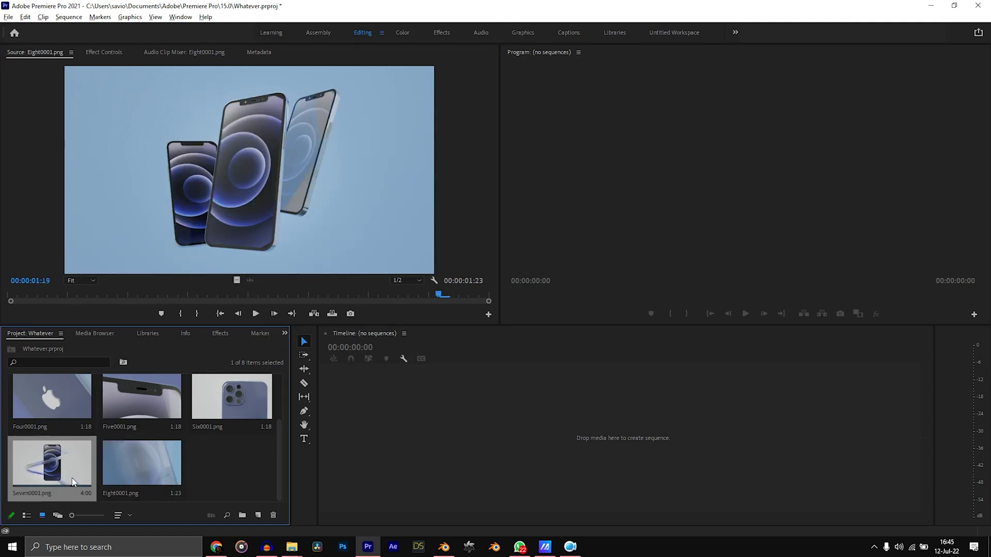
right_click(60, 451)
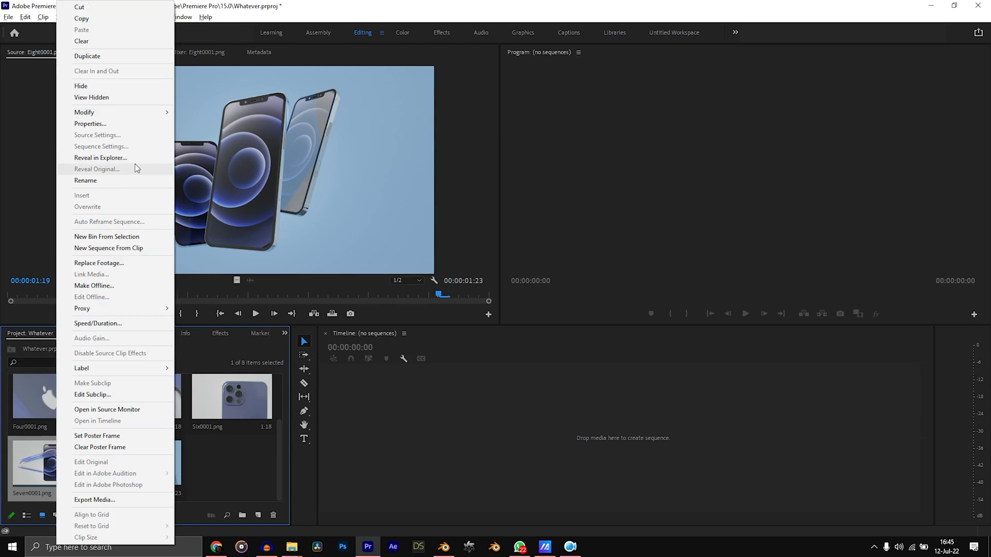
mouse_move(119, 110)
click(216, 124)
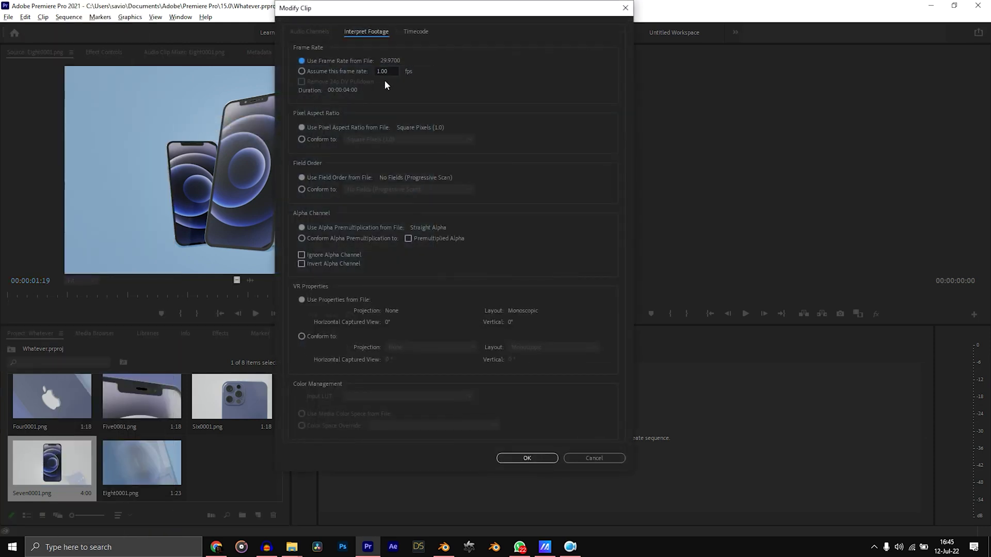
click(380, 71)
text(24)
key(Return)
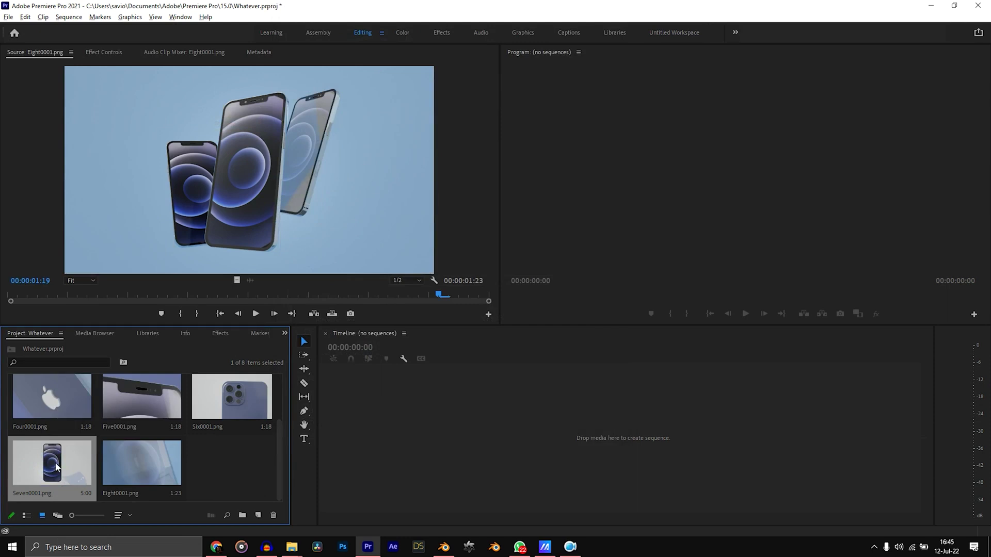
double_click(57, 467)
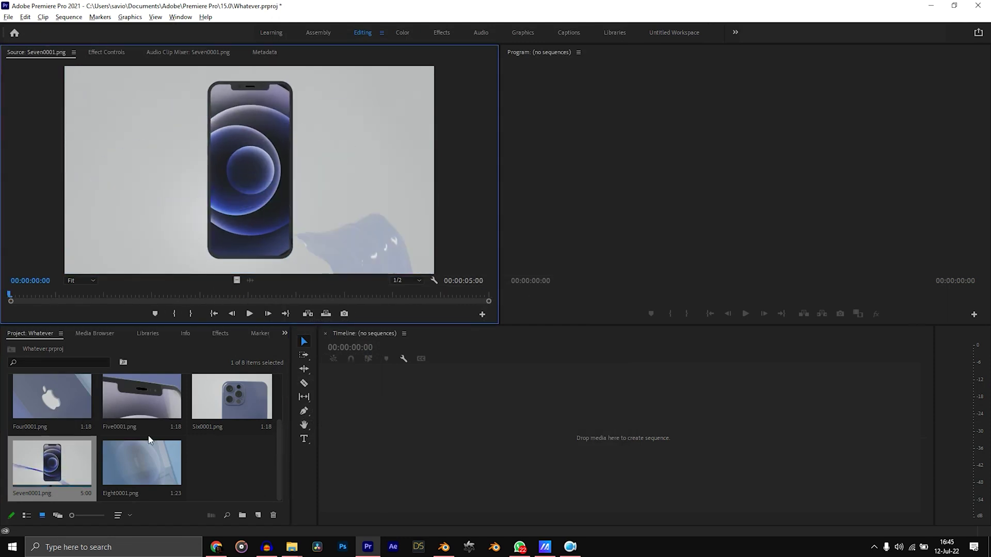
- Open the Interpret Footage settings for the Six0001.png clip
right_click(230, 405)
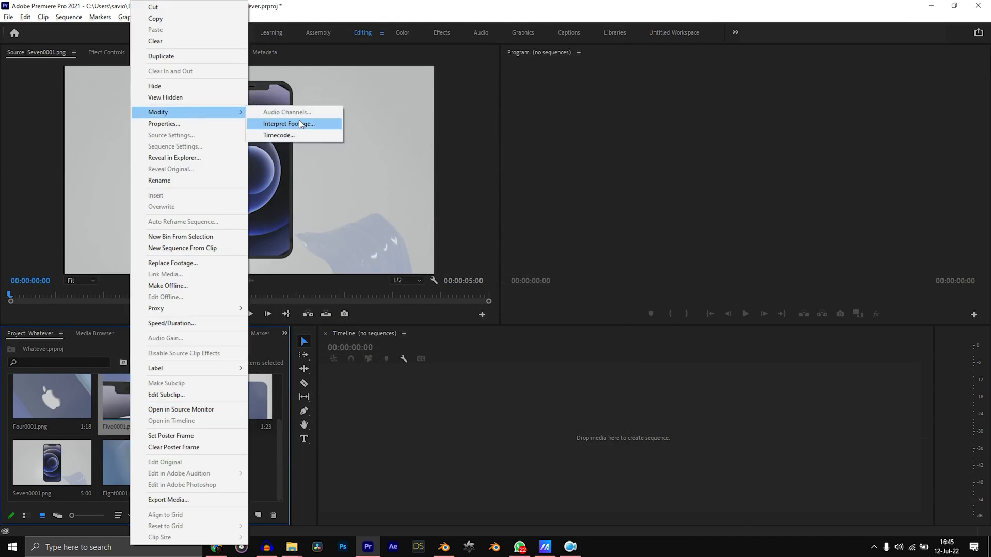
click(294, 126)
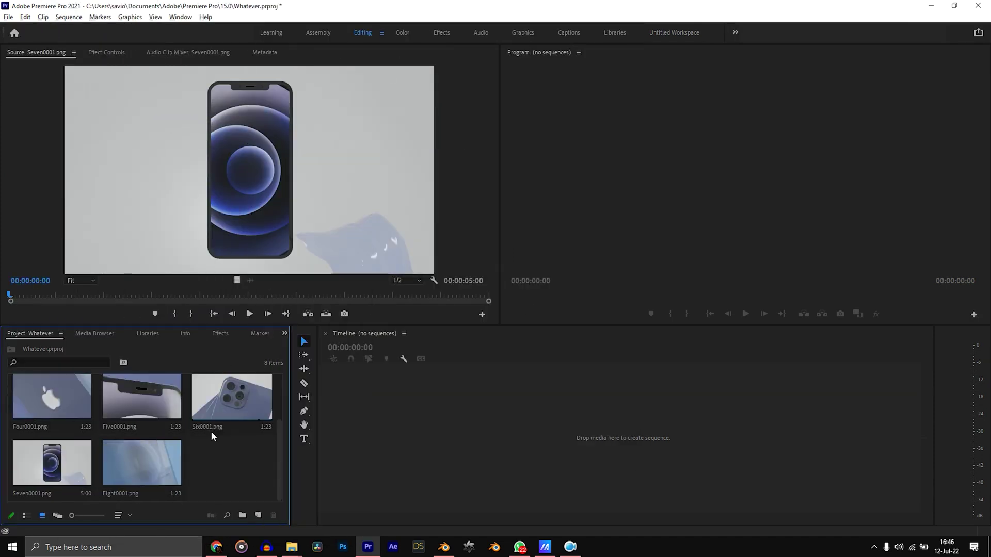
scroll(178, 433, up, 2)
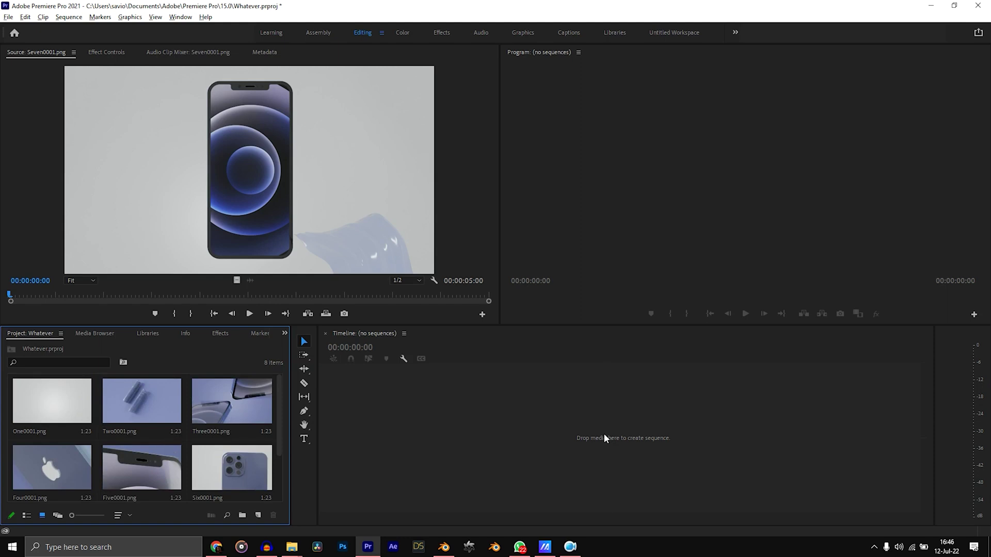
- Select all eight clips and drop them into the empty Timeline to create a sequence
click(27, 412)
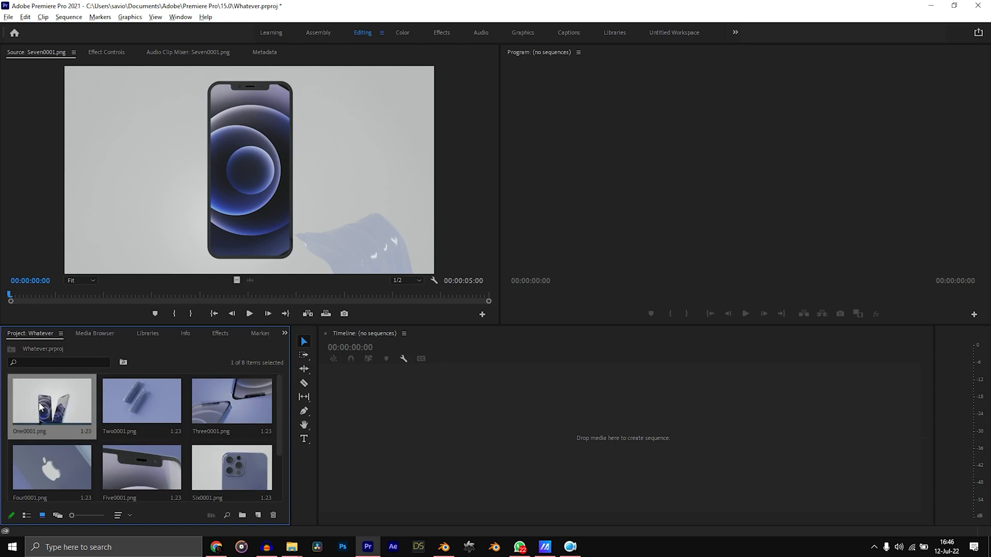
scroll(50, 399, down, 1)
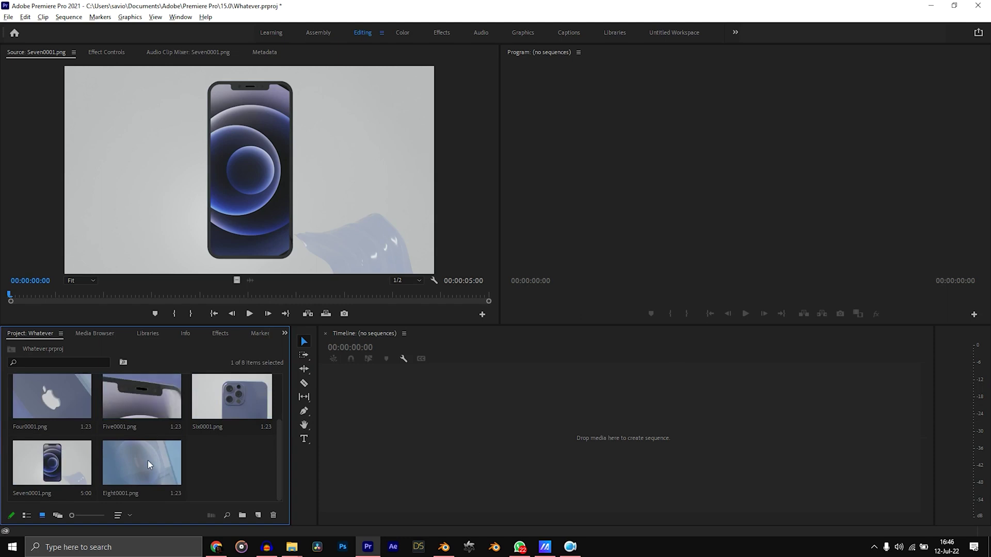
key(ctrl+a)
scroll(147, 459, up, 1)
drag(49, 409, 414, 426)
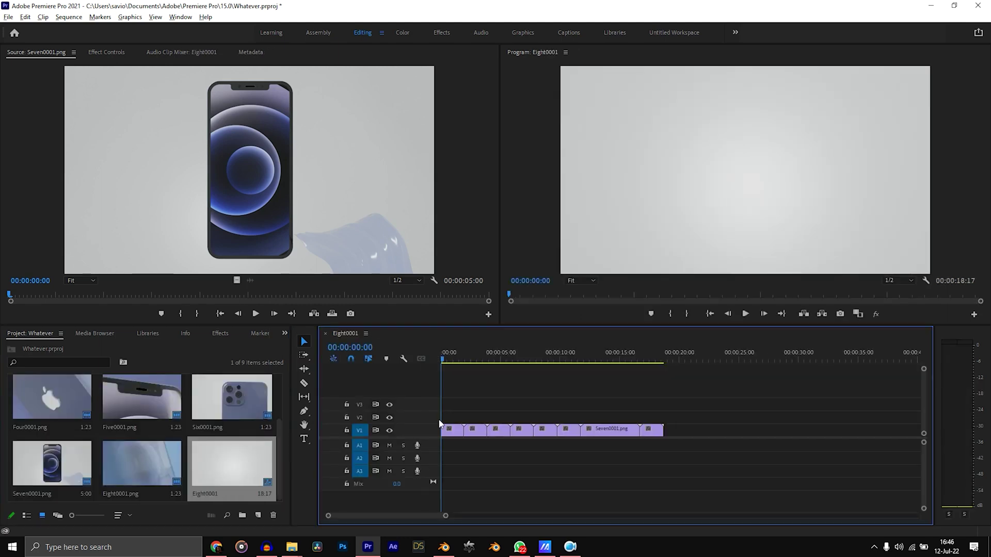
drag(447, 359, 605, 360)
- Play the Eight0001 sequence from the beginning through to its end
key(space)
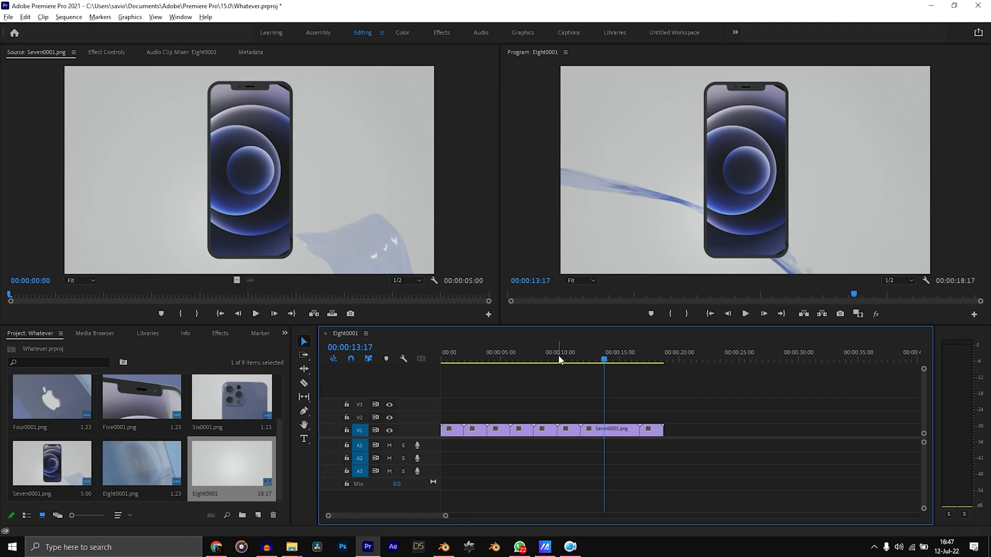
key(Home)
key(space)
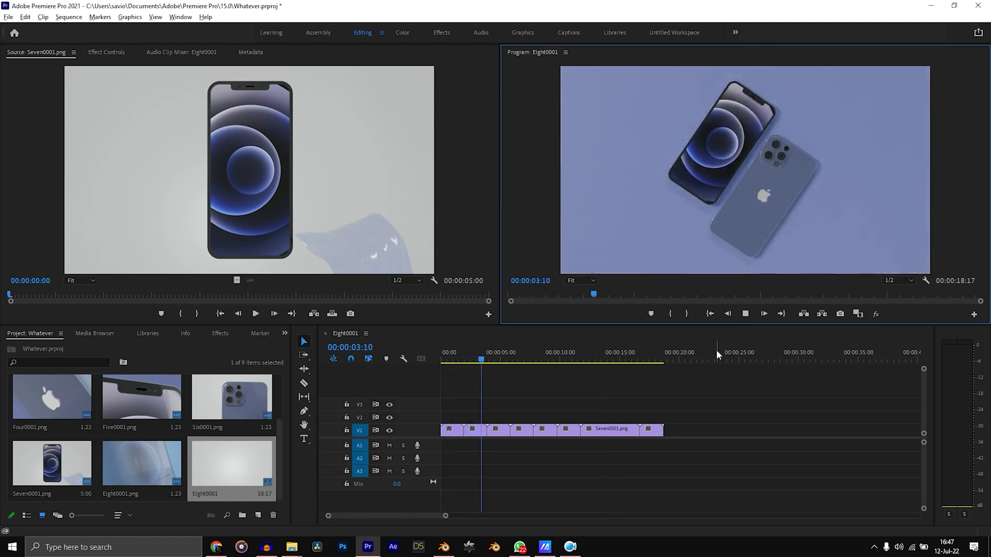
key(End)
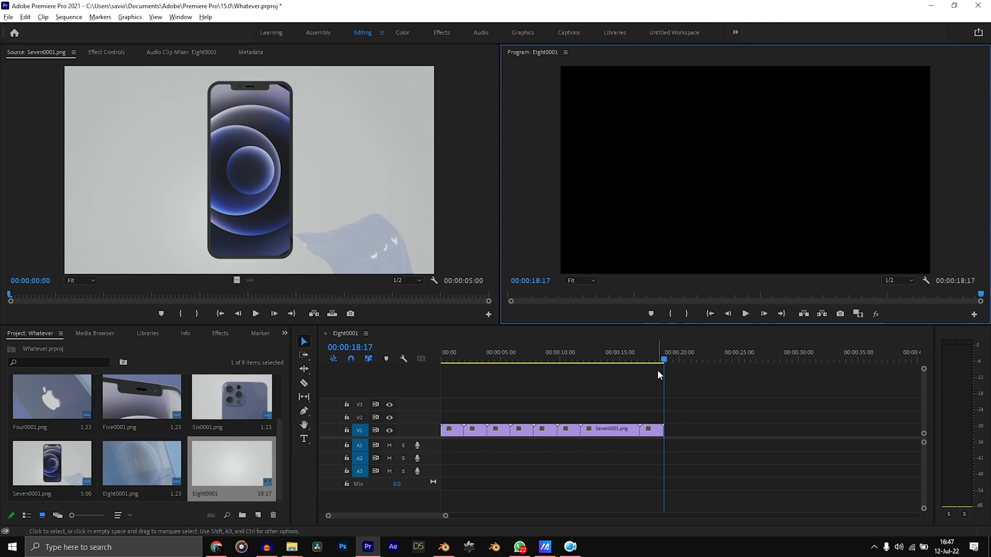
- Drag the mp3 music file from the desktop onto audio track A1
click(271, 454)
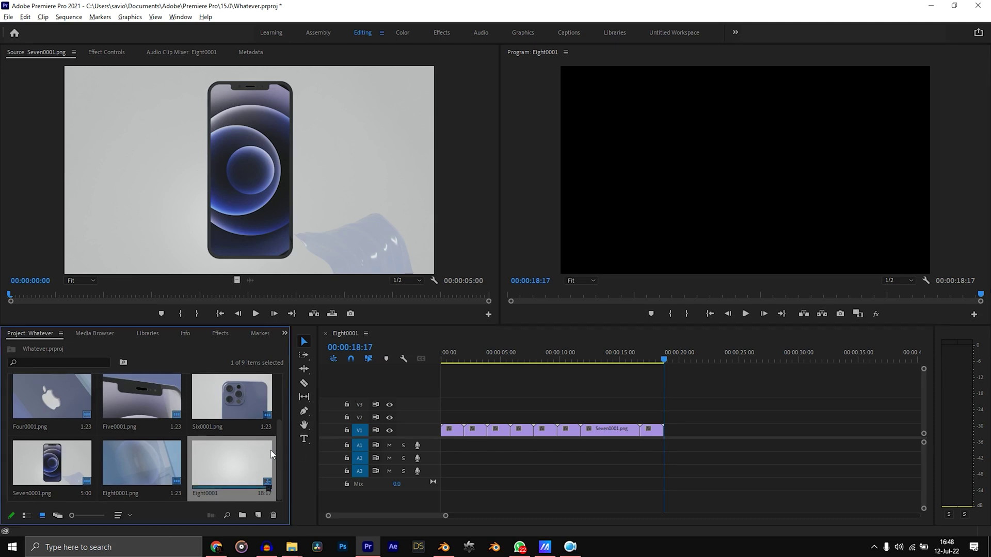
key(super+d)
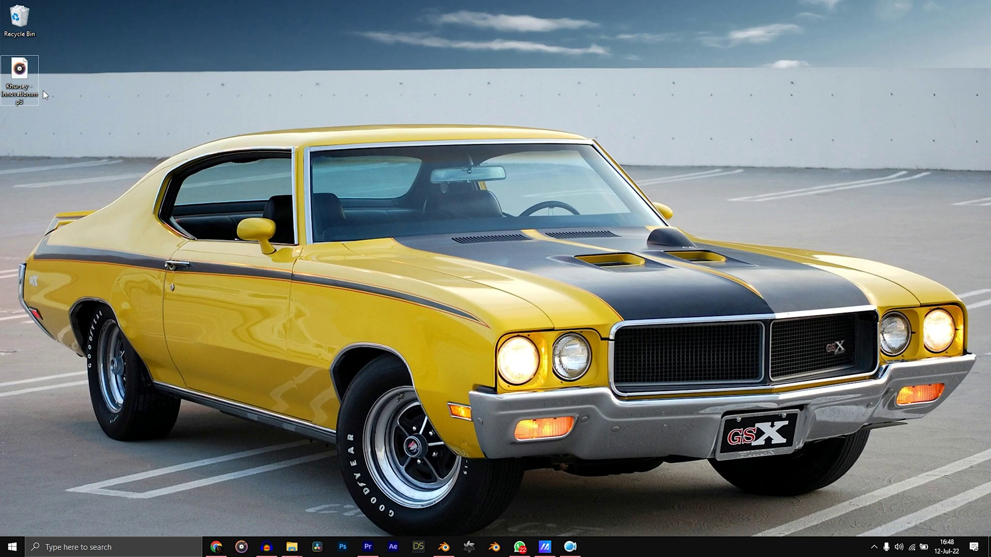
drag(18, 78, 443, 443)
key(alt+Tab)
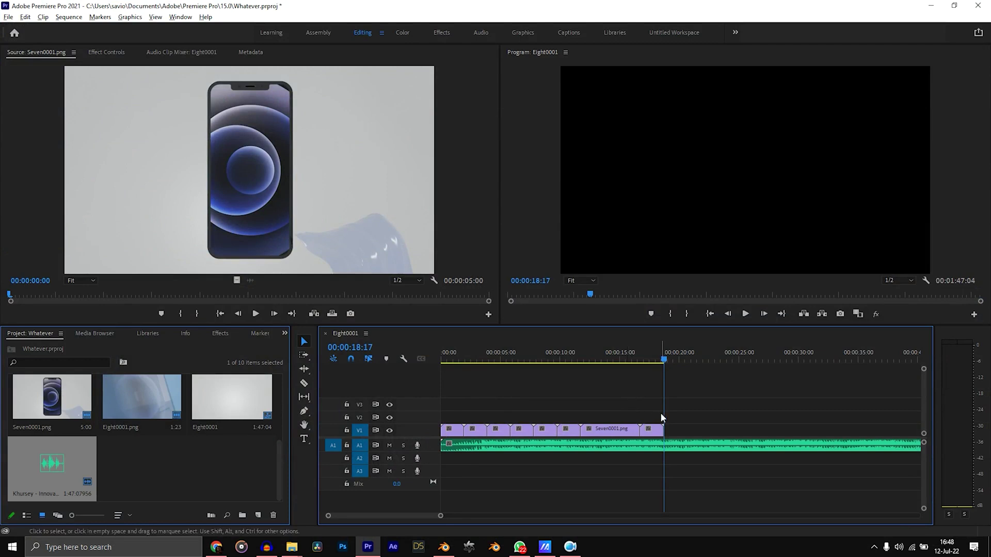
- Move the music to start after the video clips and preview it around 24 seconds
key(minus)
key(minus)
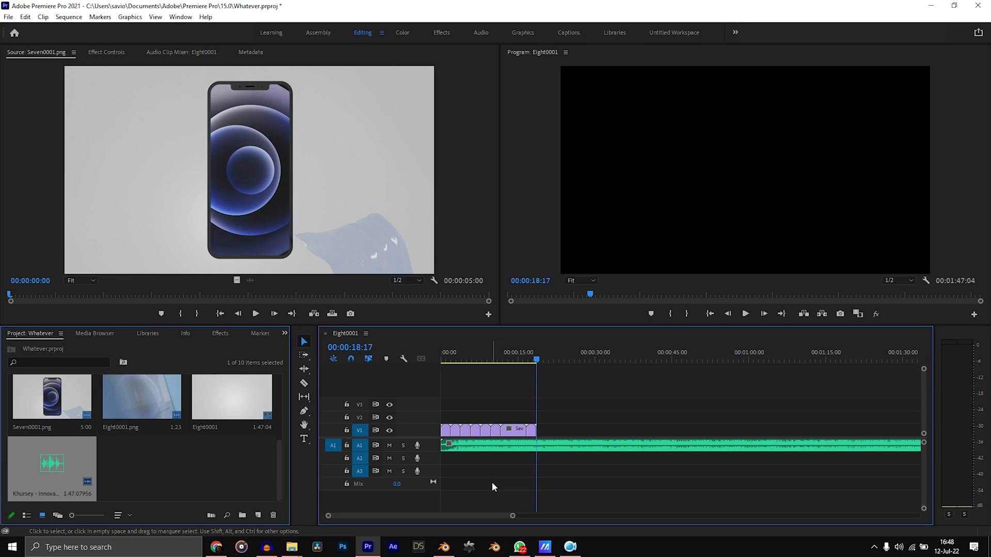
drag(475, 445, 578, 443)
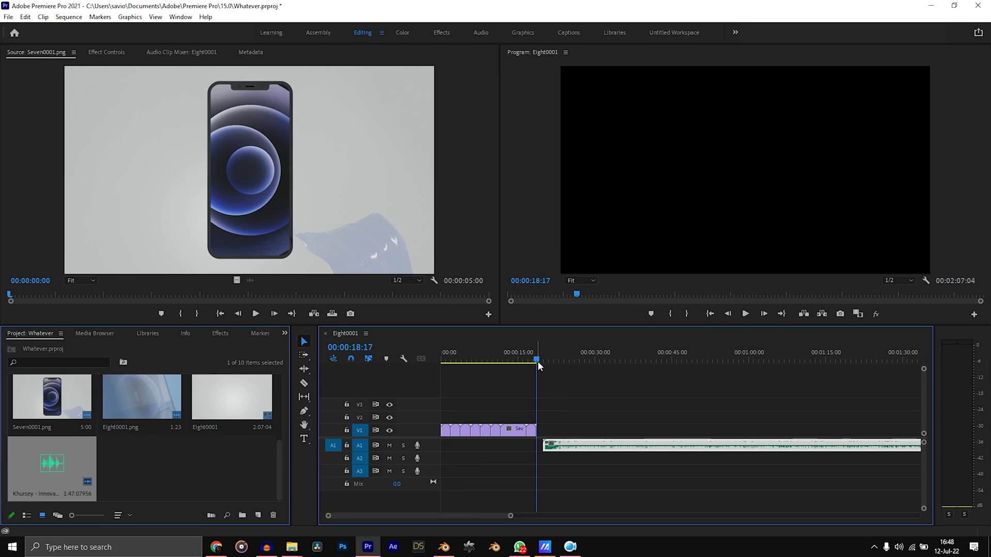
drag(541, 359, 568, 358)
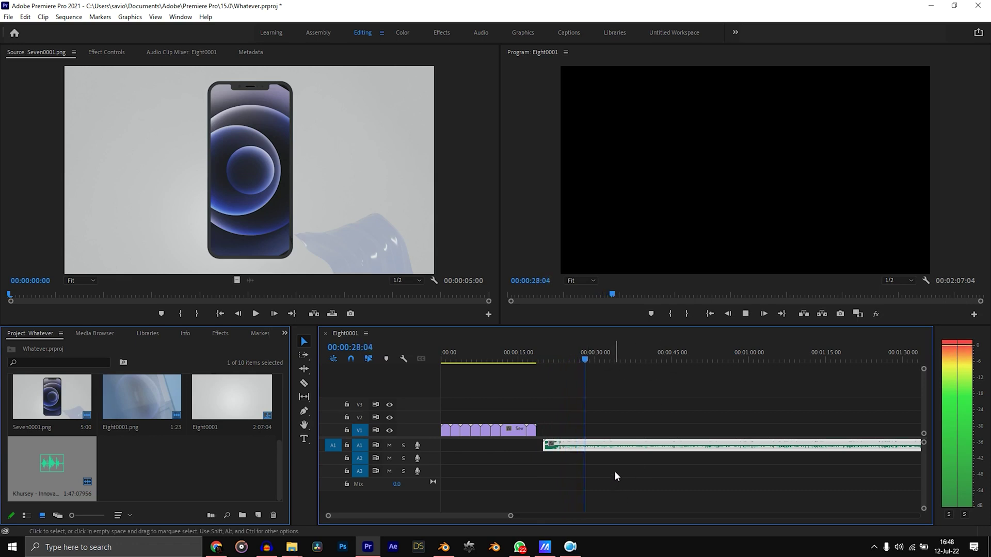
key(space)
key(Up)
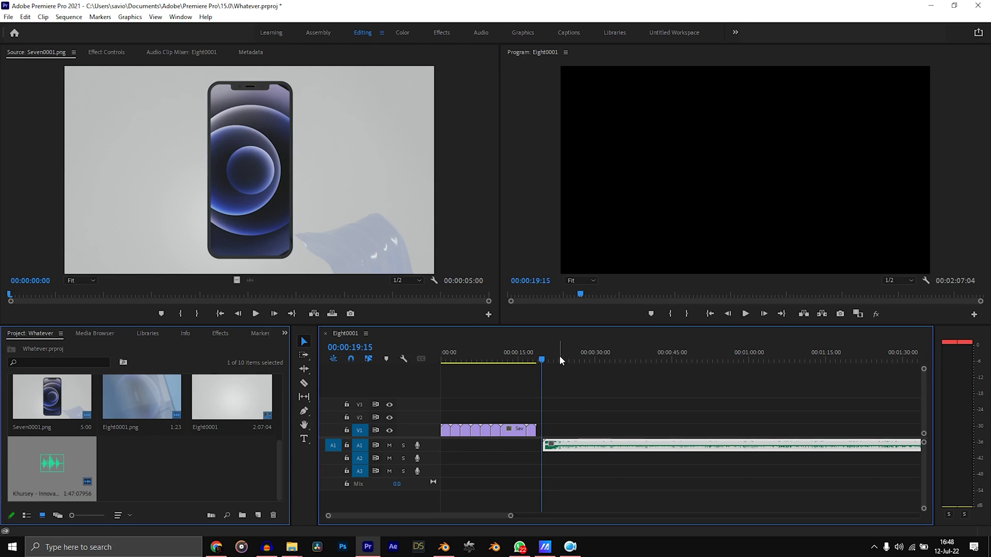
- Move the music to the start of track A2 and scrub to about 13 seconds
drag(560, 356, 599, 369)
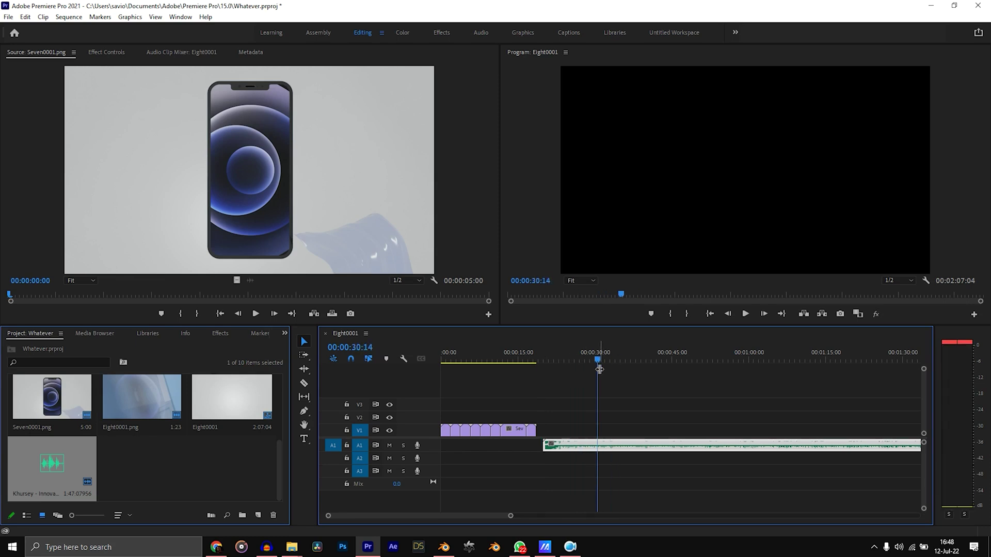
drag(580, 445, 598, 459)
click(457, 360)
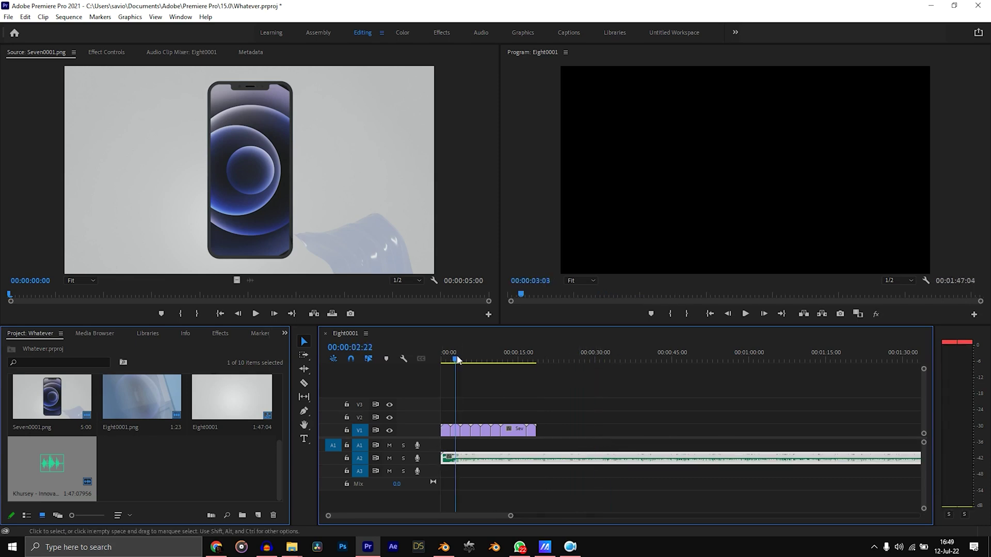
drag(456, 359, 520, 359)
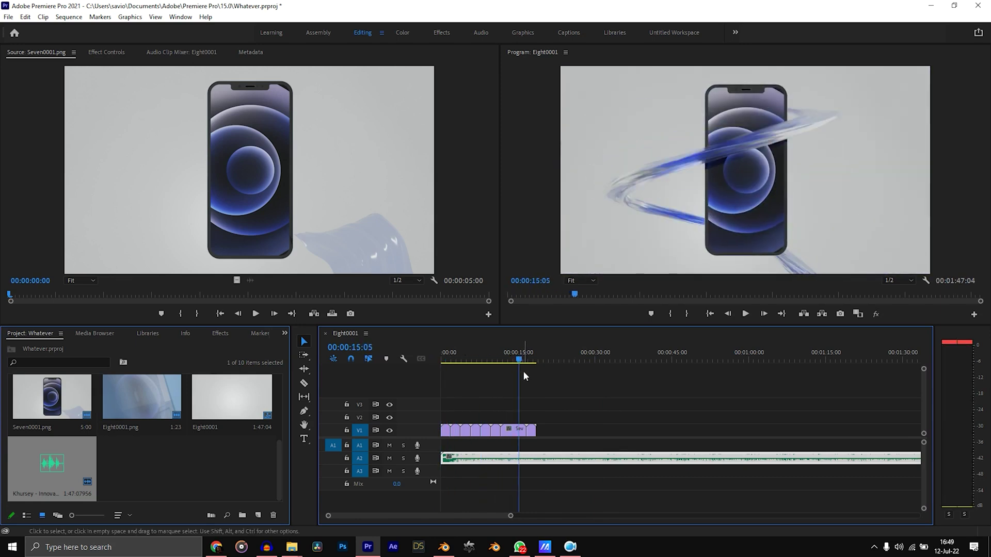
key(Left)
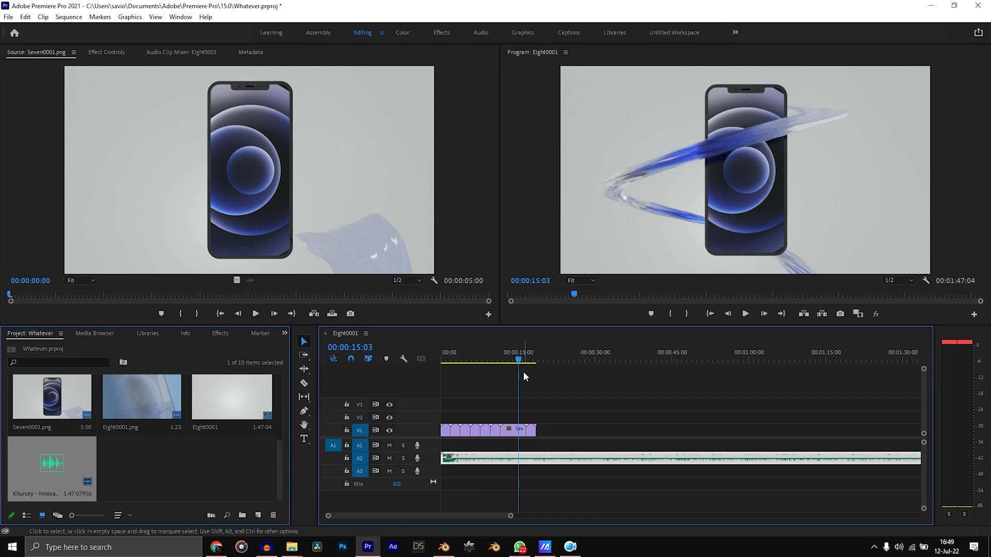
key(Left)
key(Left)
key(Left)
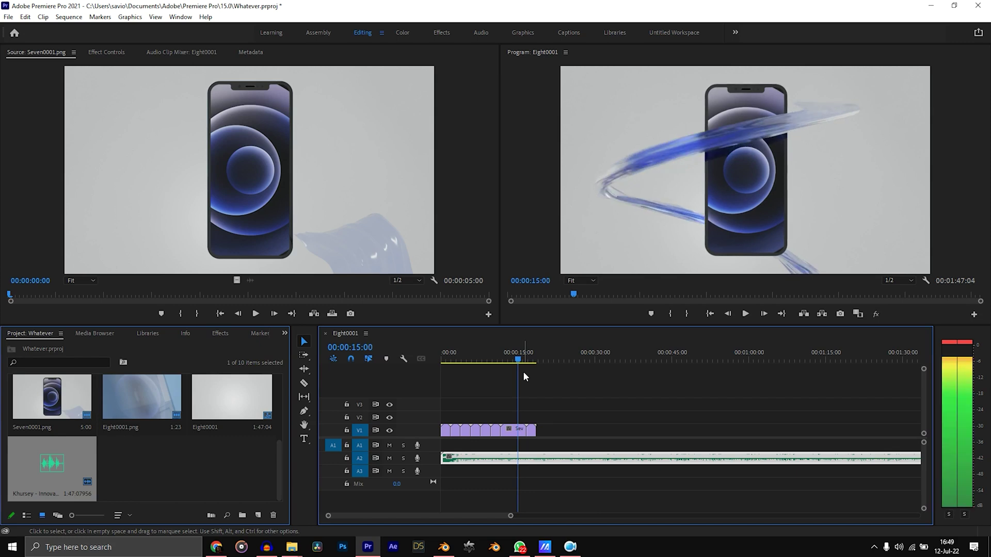
- Shift the music portion after 15 seconds further right and play back the result
click(577, 458)
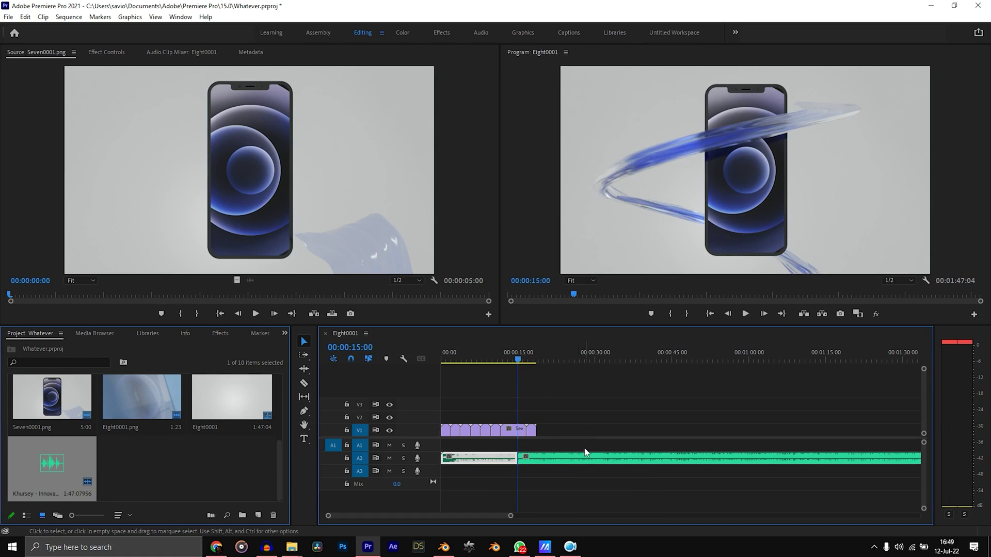
drag(575, 461, 627, 458)
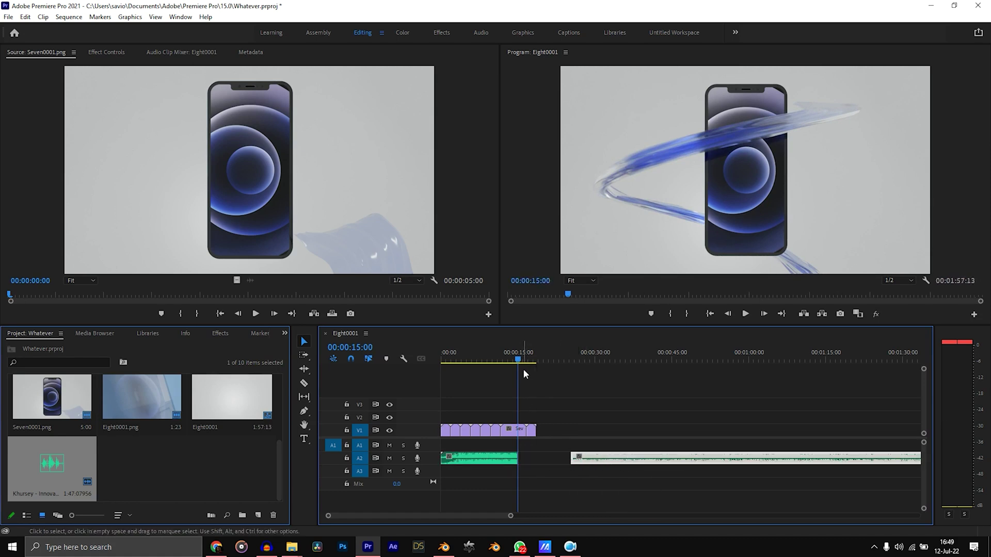
click(506, 345)
key(space)
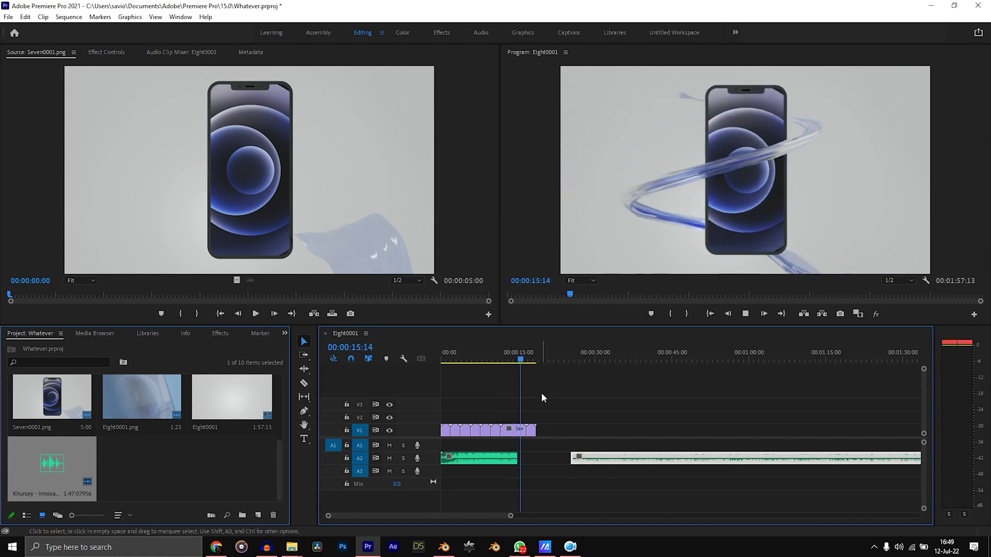
key(space)
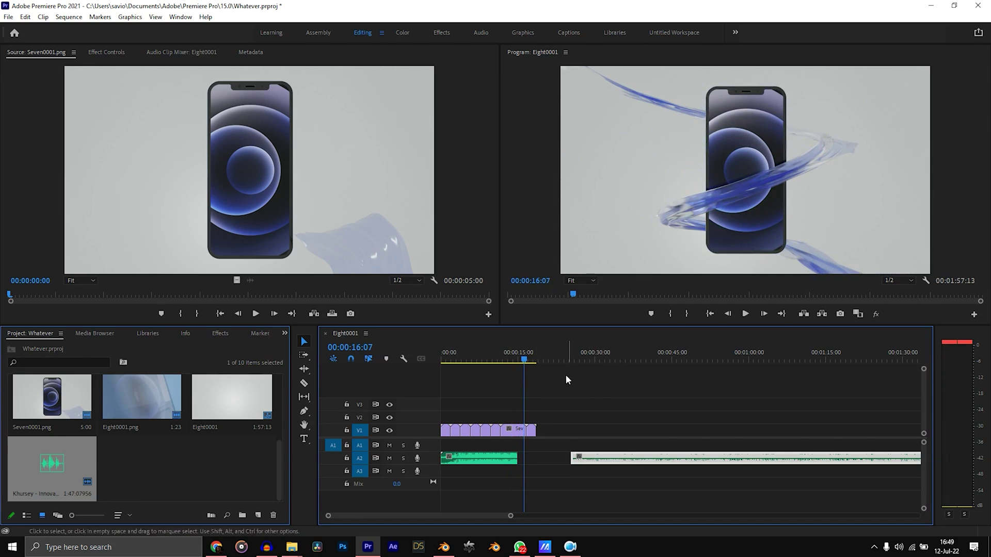
drag(533, 354, 264, 332)
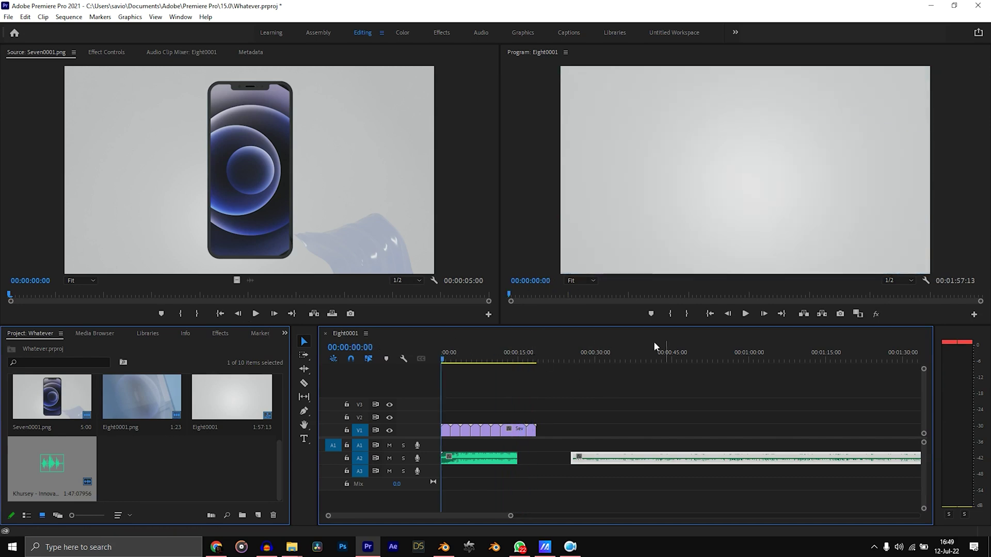
click(745, 314)
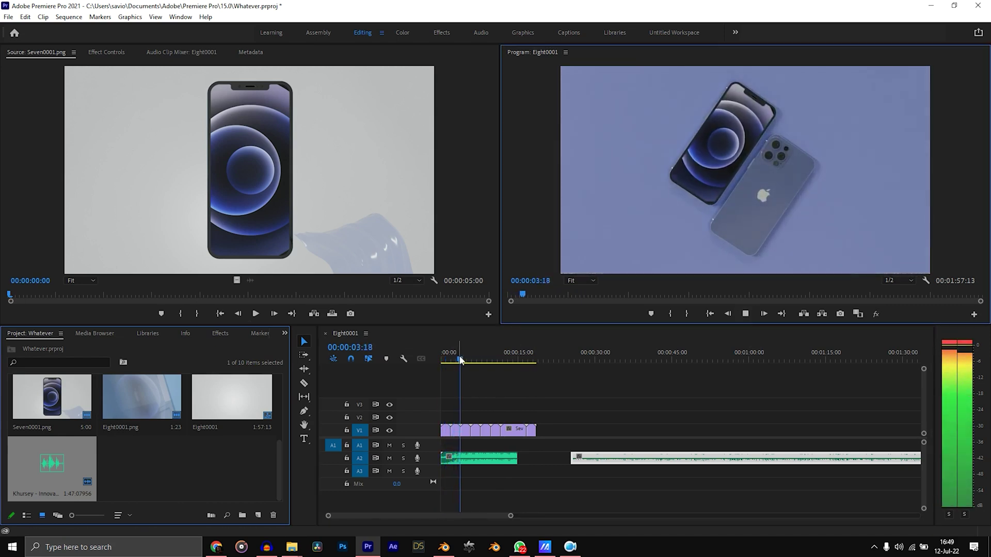
key(space)
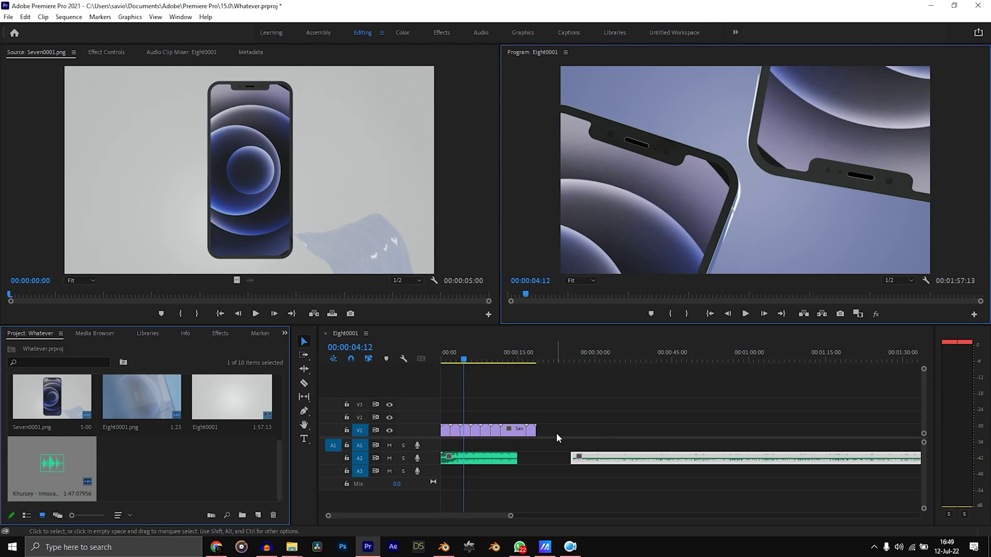
- Select the long A2 music clip and play its closing part, stopping at 1:51:15
scroll(732, 492, down, 3)
scroll(727, 466, up, 2)
click(721, 460)
scroll(721, 461, down, 1)
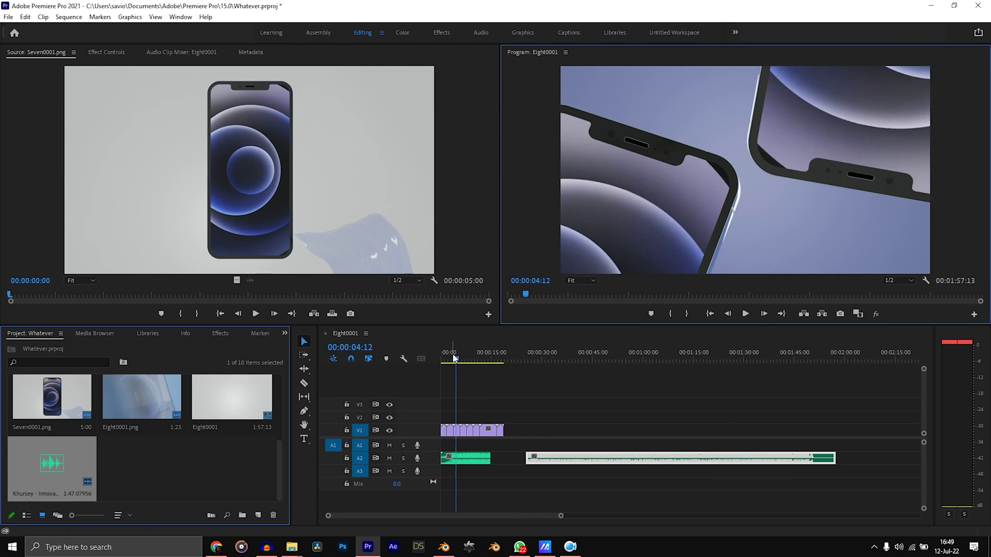
drag(454, 357, 487, 365)
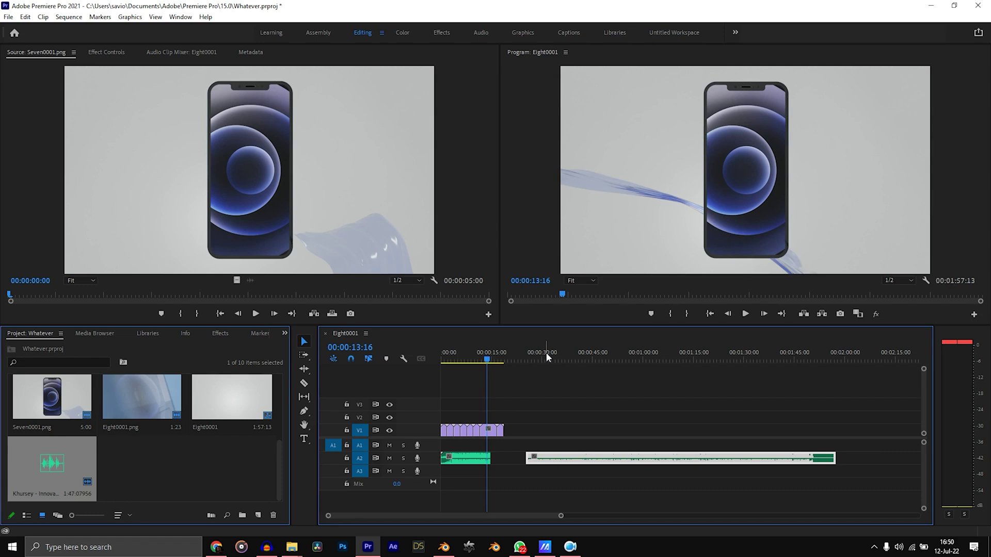
click(801, 350)
key(space)
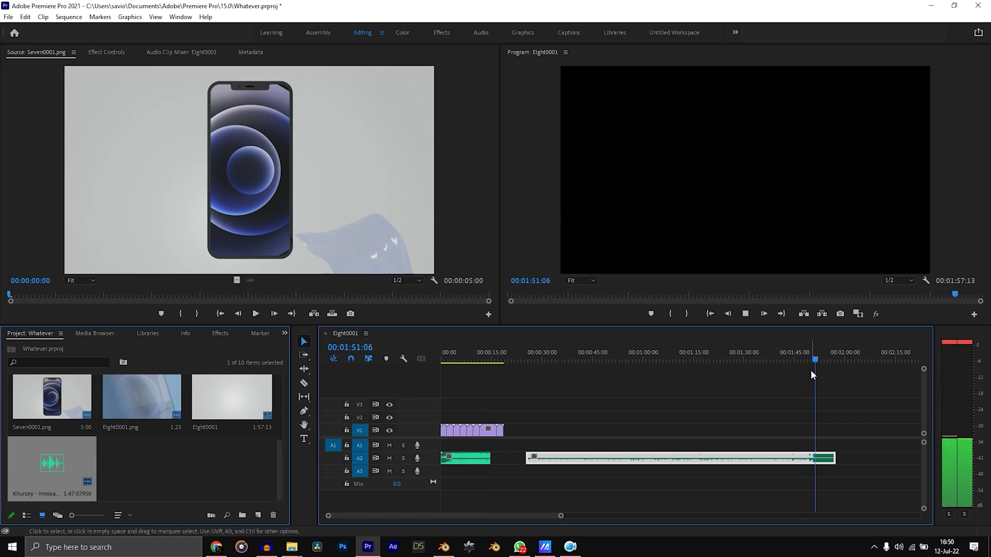
key(space)
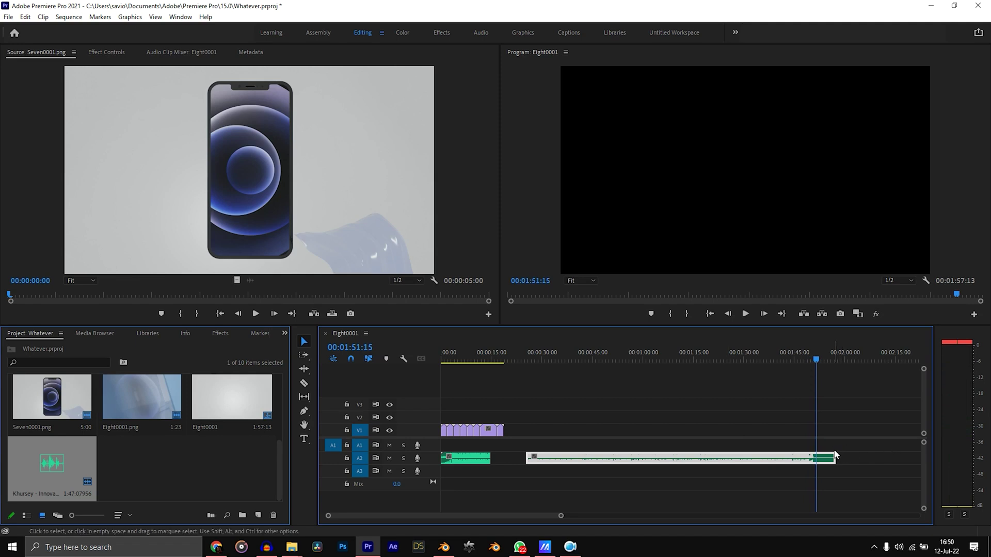
- Trim the A2 music clip down to its ending and shift the A3 clip later
drag(835, 455, 815, 456)
drag(526, 458, 473, 478)
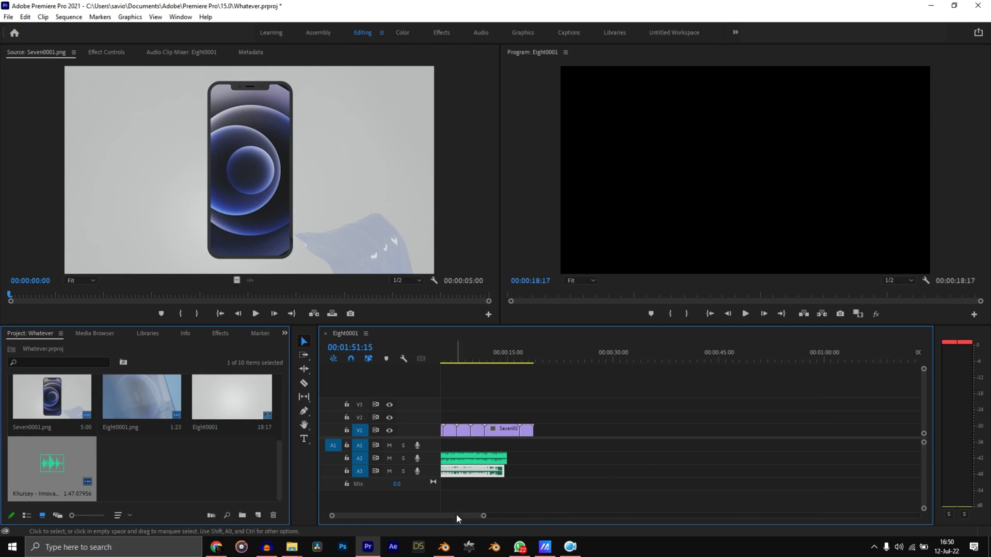
drag(500, 361, 544, 365)
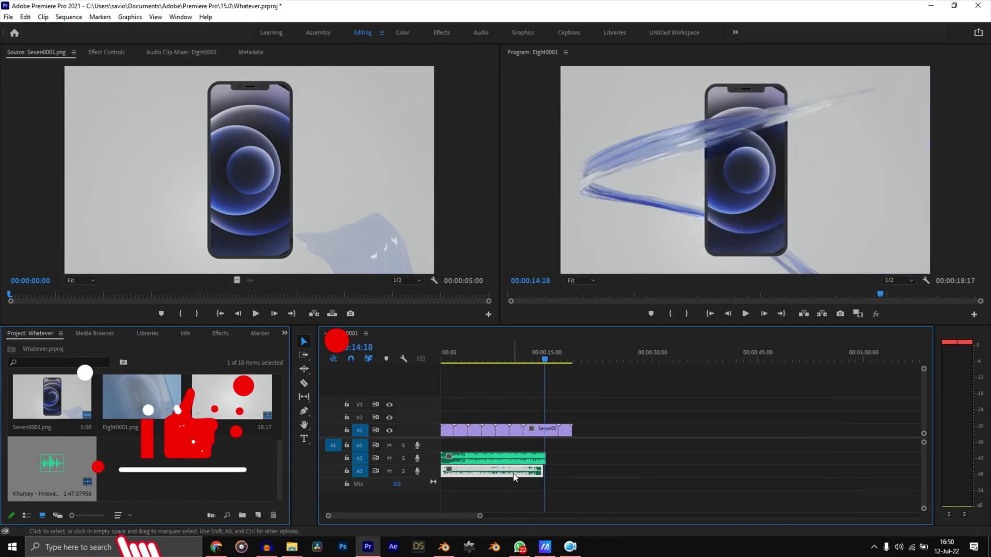
drag(514, 477, 541, 477)
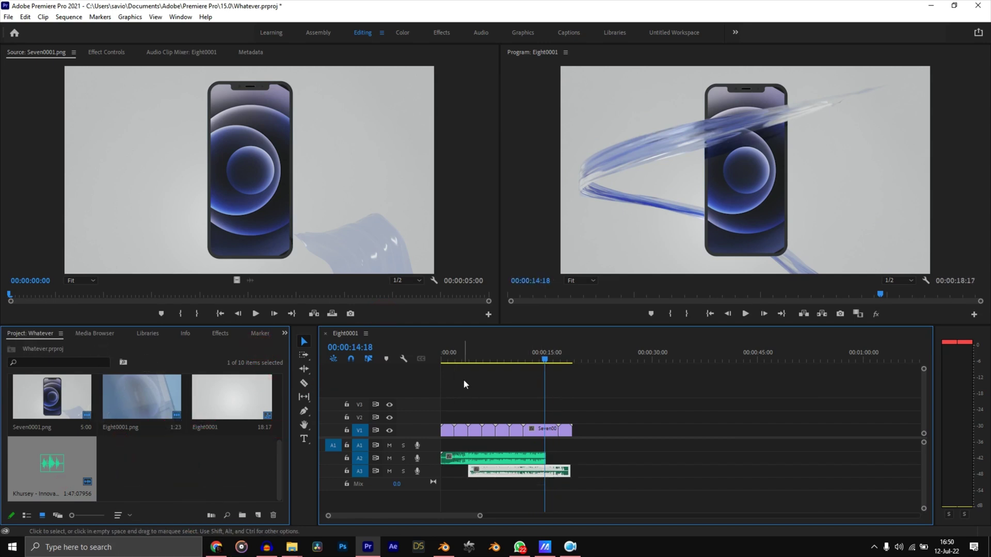
- Move the trimmed A2 music ending much later in the sequence and preview the edit
click(468, 363)
click(470, 362)
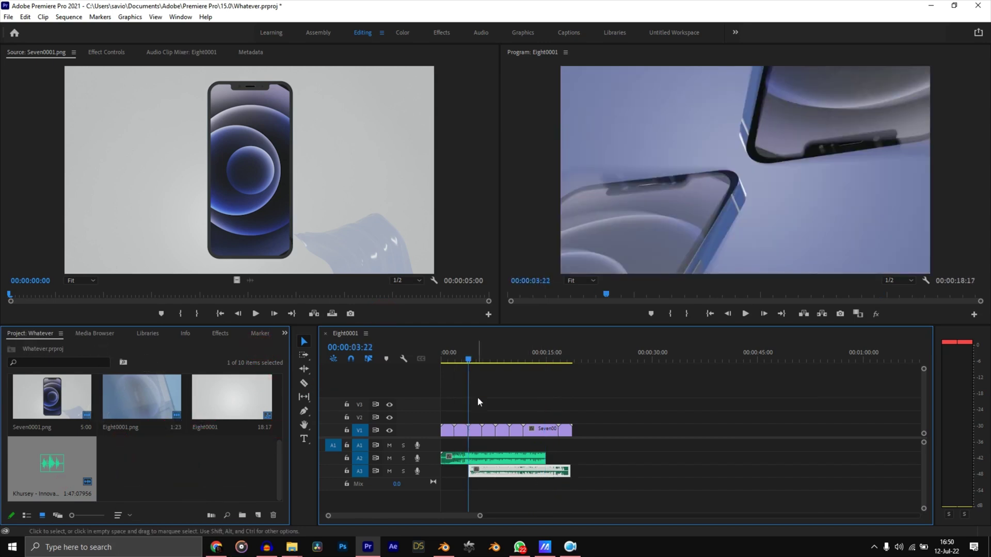
click(484, 459)
drag(484, 461, 686, 460)
key(space)
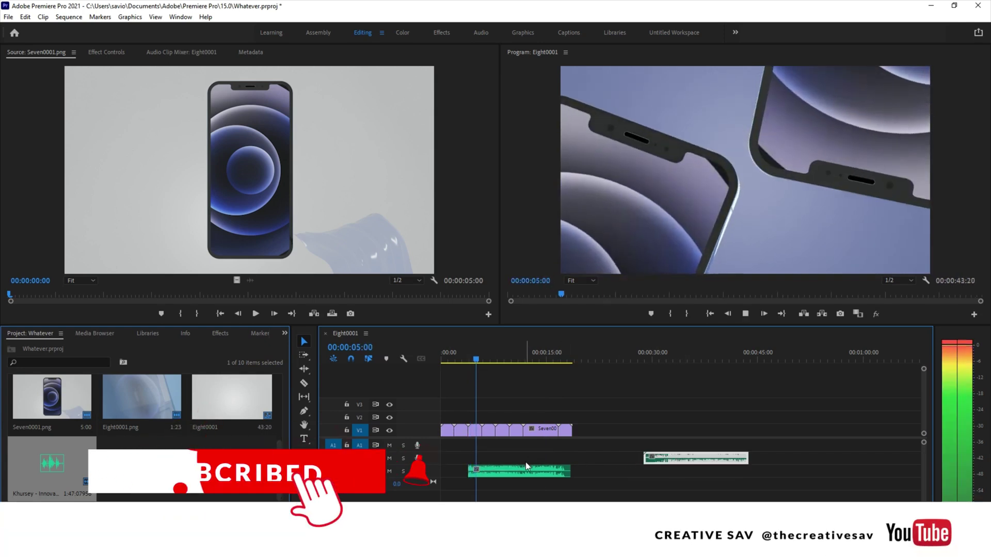
click(459, 358)
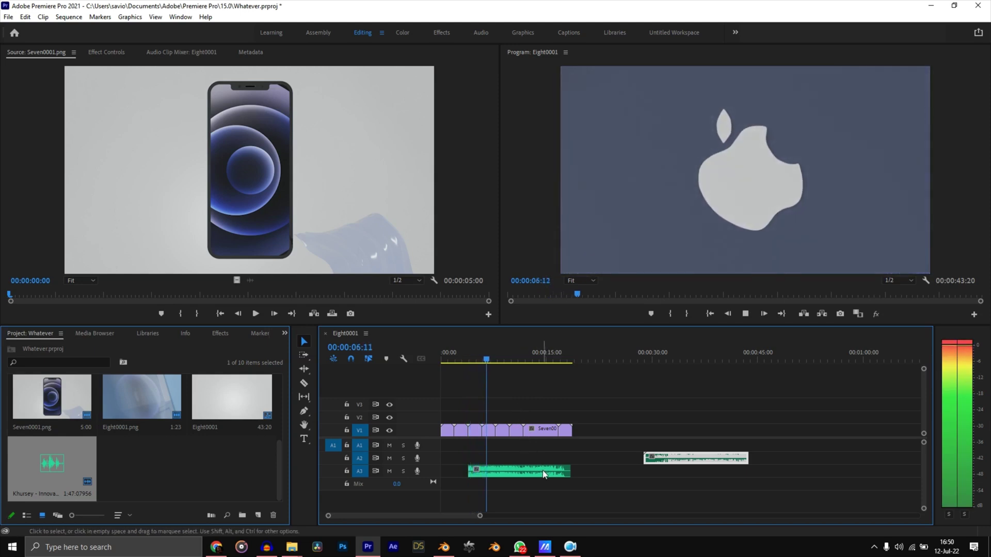
key(space)
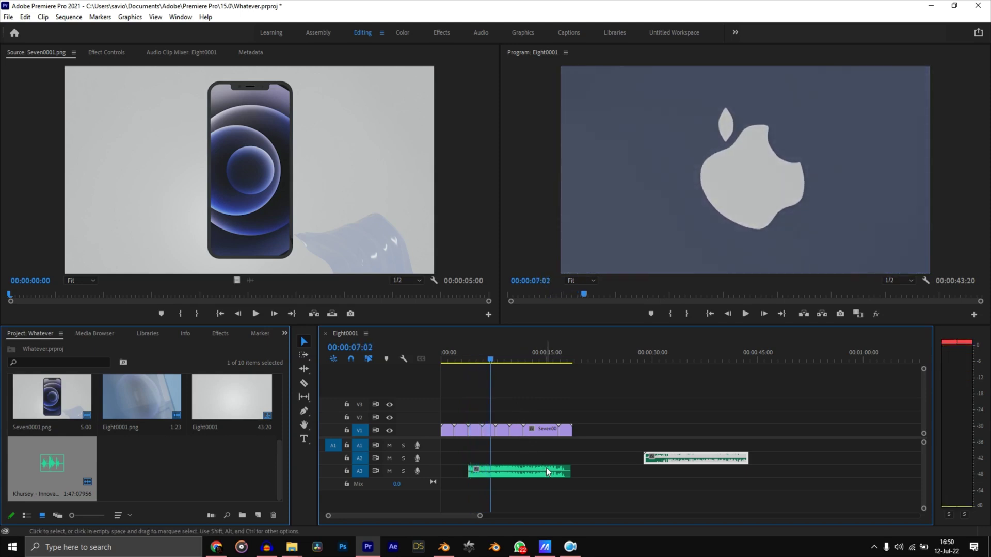
click(466, 359)
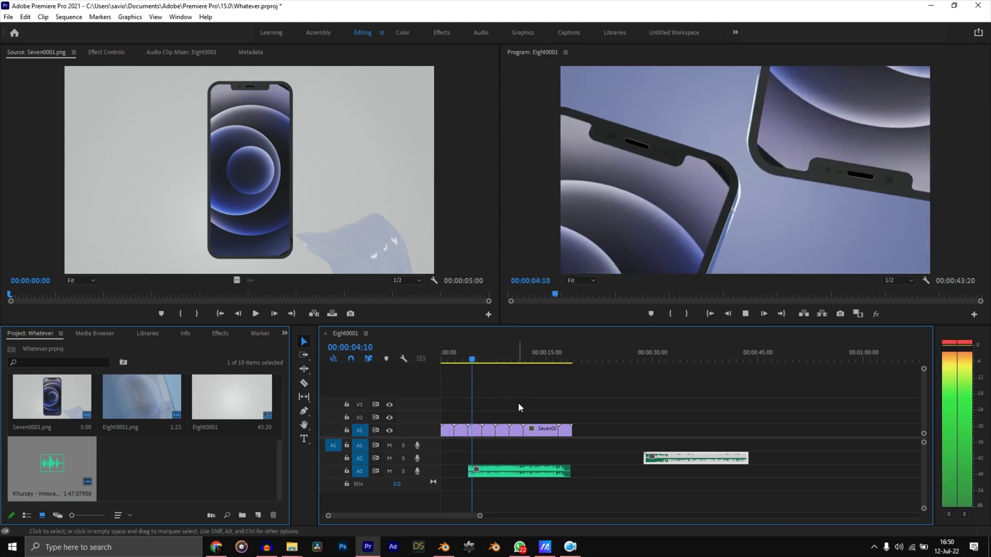
key(space)
- Return the A3 music bed to the start, extend it to 00:00:15:00, and play it back
drag(526, 471, 499, 470)
drag(491, 363, 545, 364)
drag(541, 471, 549, 471)
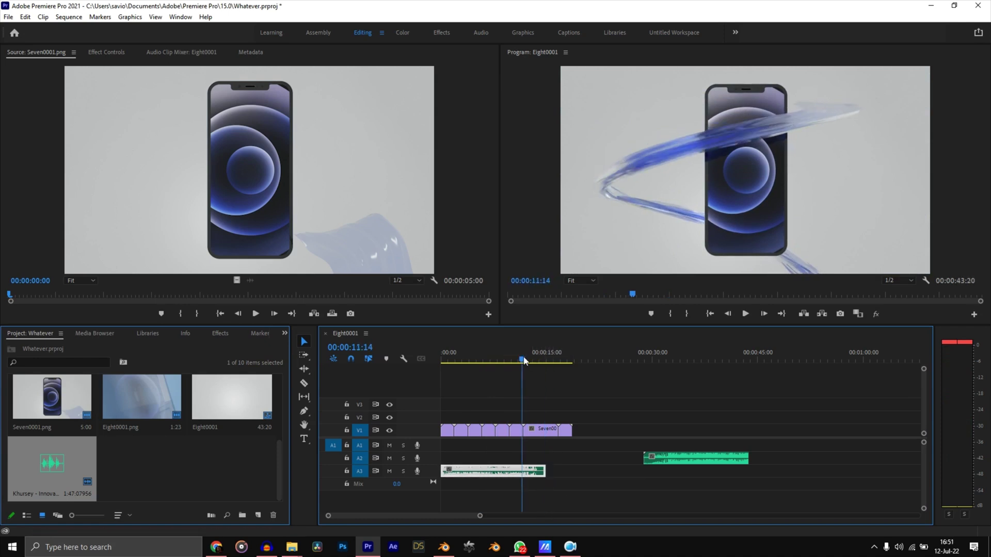
key(Home)
key(space)
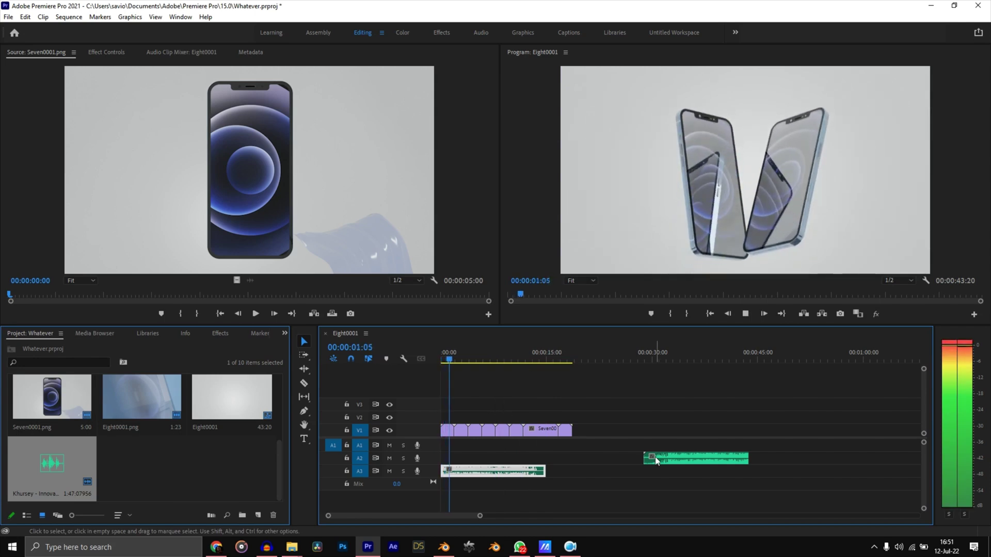
click(675, 462)
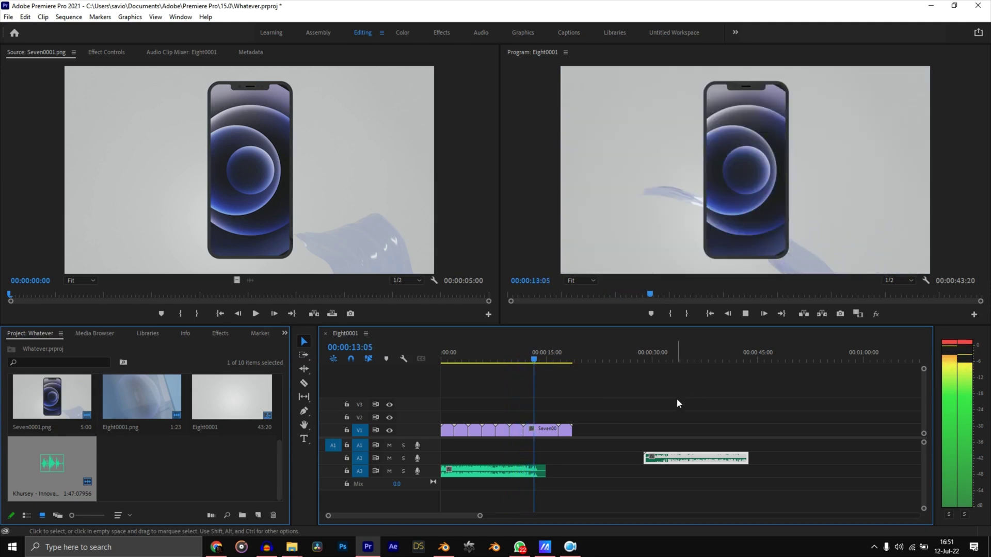
key(space)
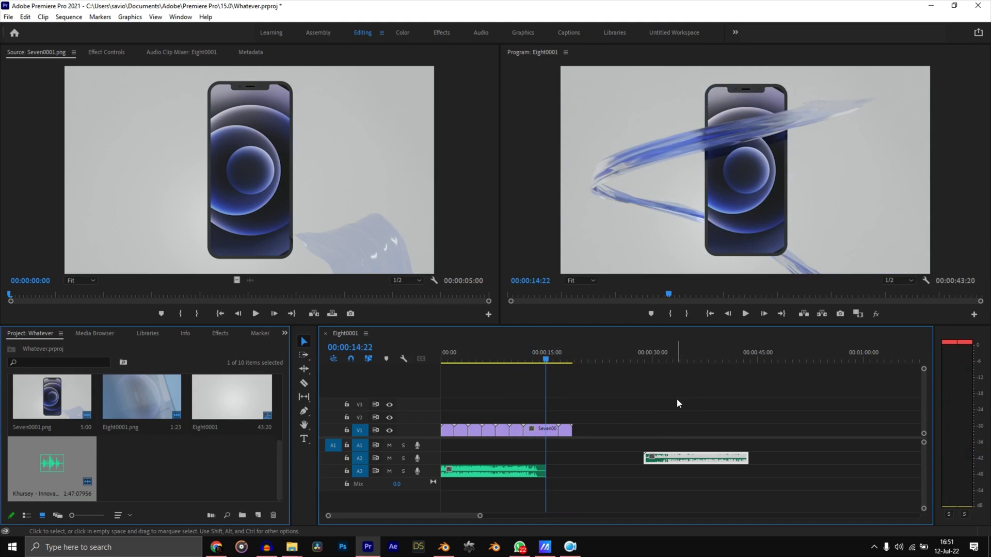
drag(545, 353, 407, 340)
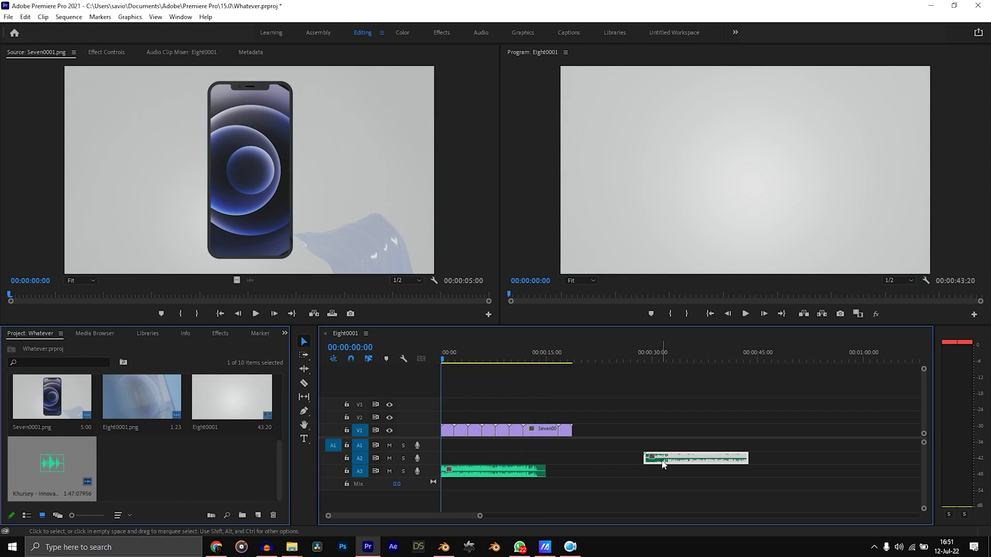
- Delete the leftover A2 music clip, then add test markers at 11:13, 05:01 and 16:06 and clear them
key(Delete)
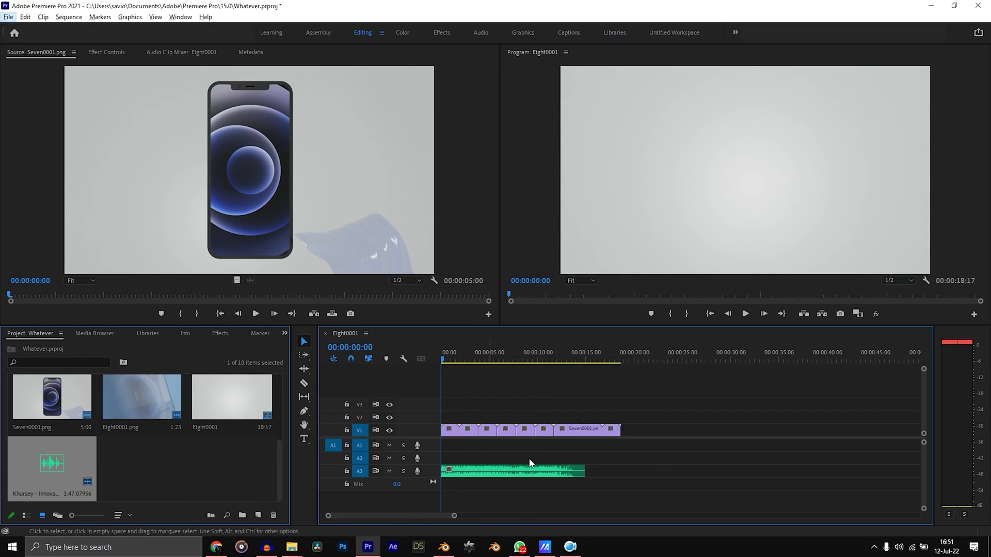
click(519, 356)
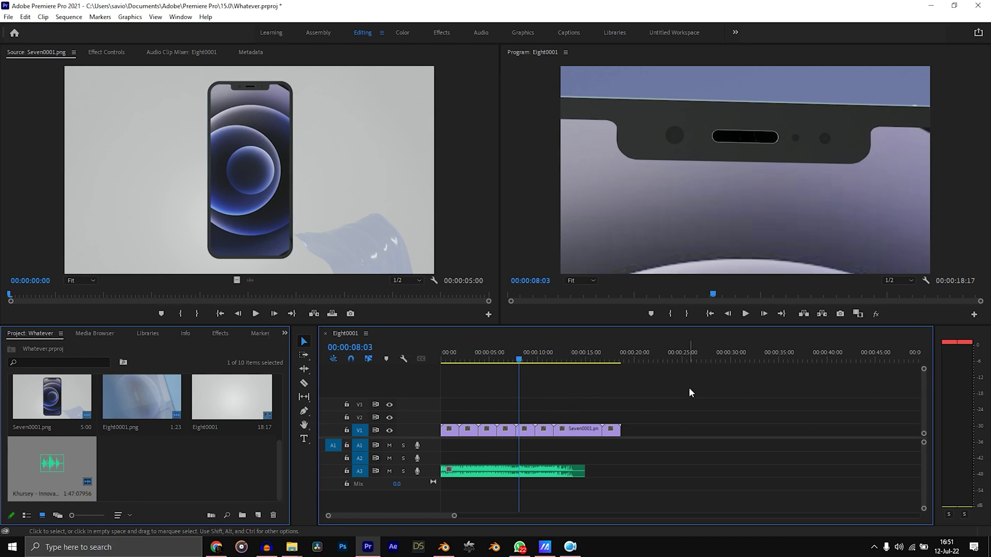
key(Down)
key(Down)
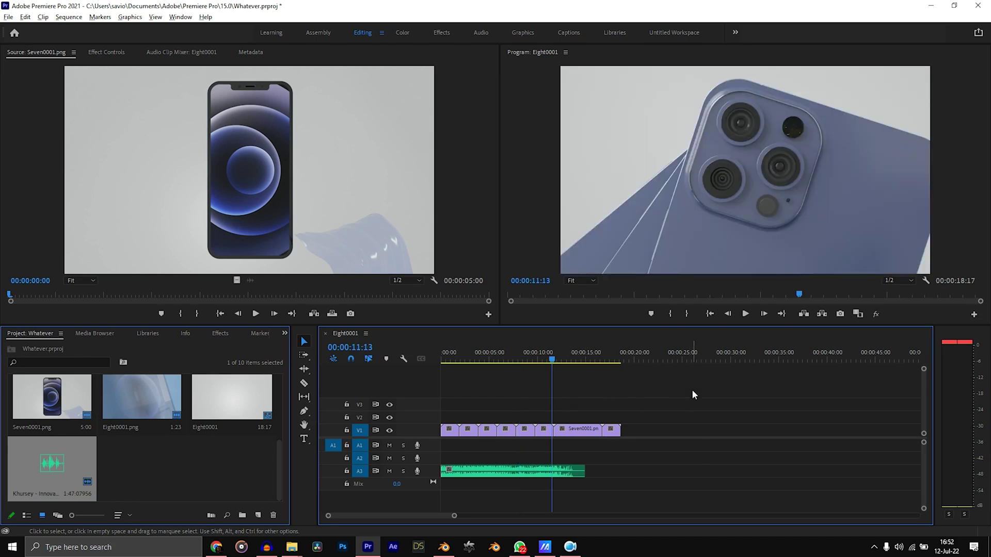
key(m)
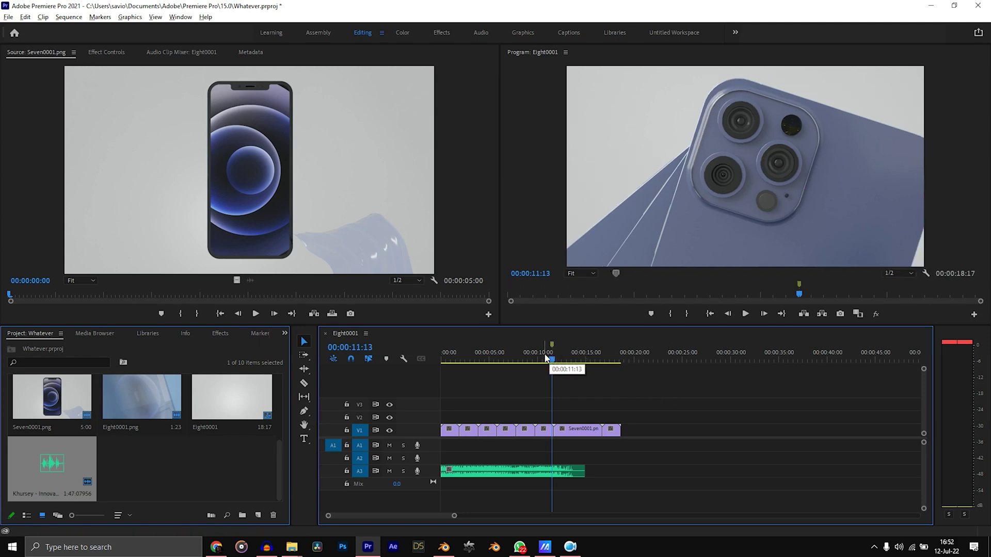
click(489, 355)
key(m)
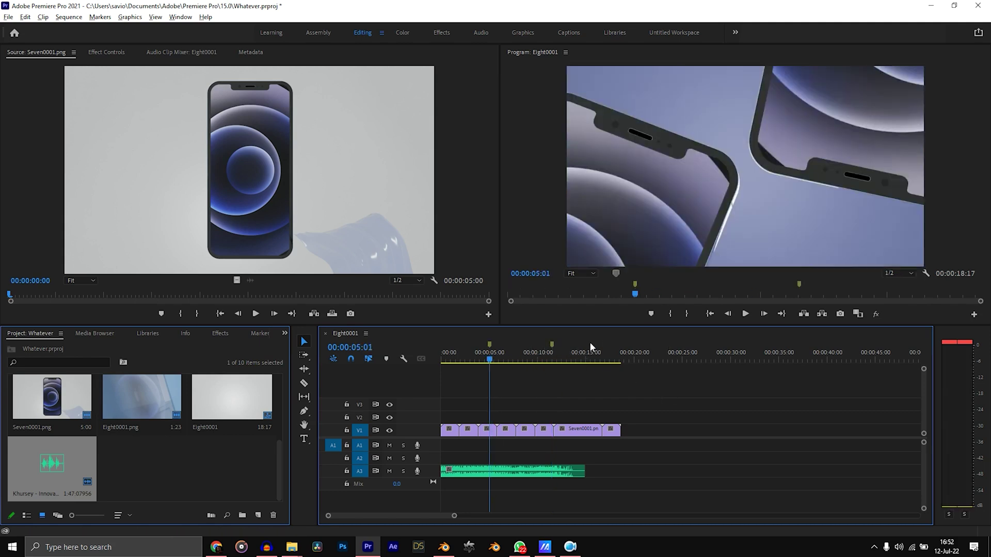
click(597, 355)
key(m)
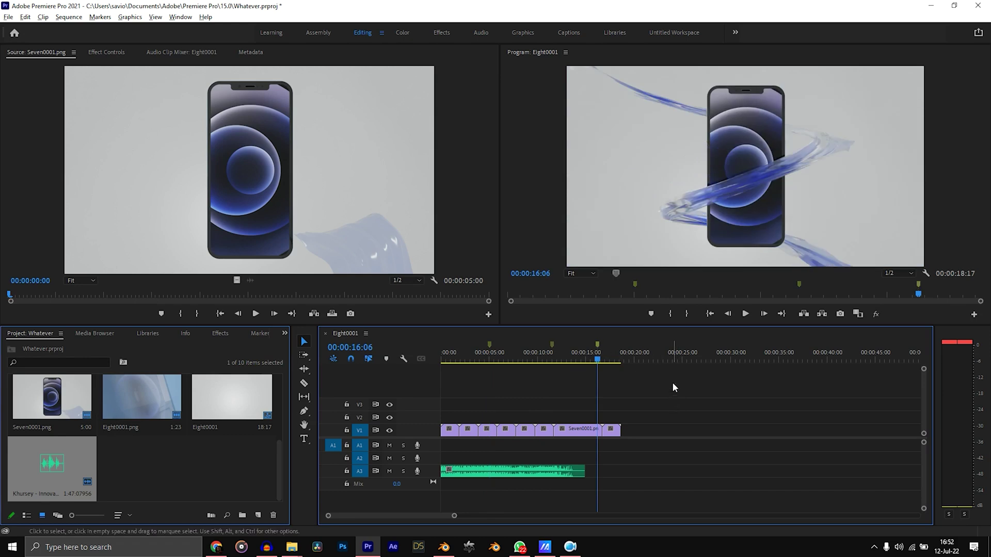
key(ctrl+alt+shift+m)
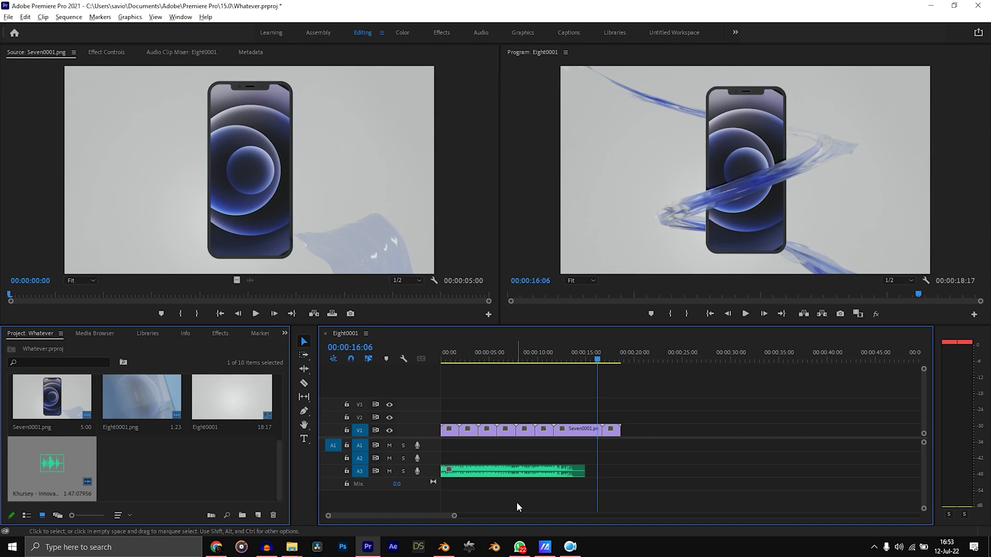
key(Home)
key(backslash)
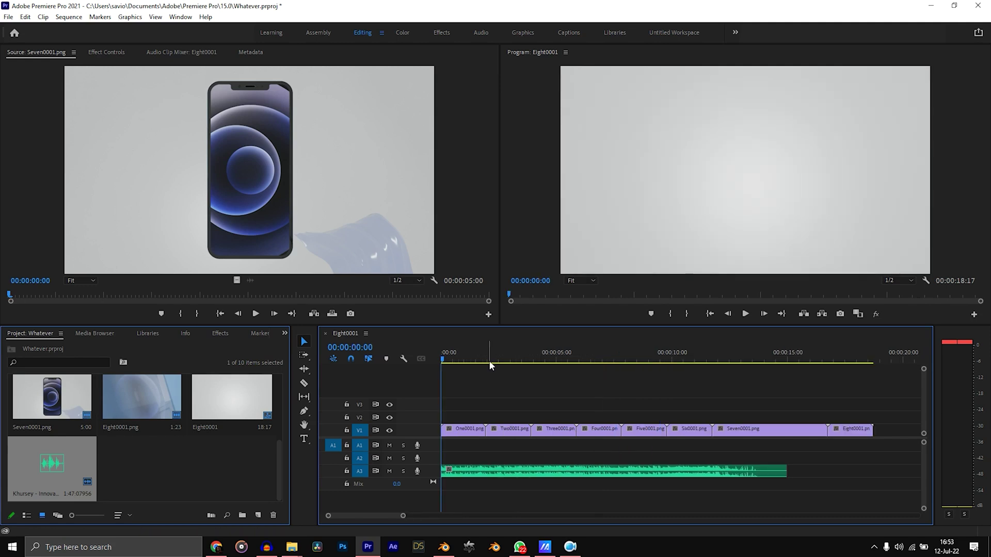
key(space)
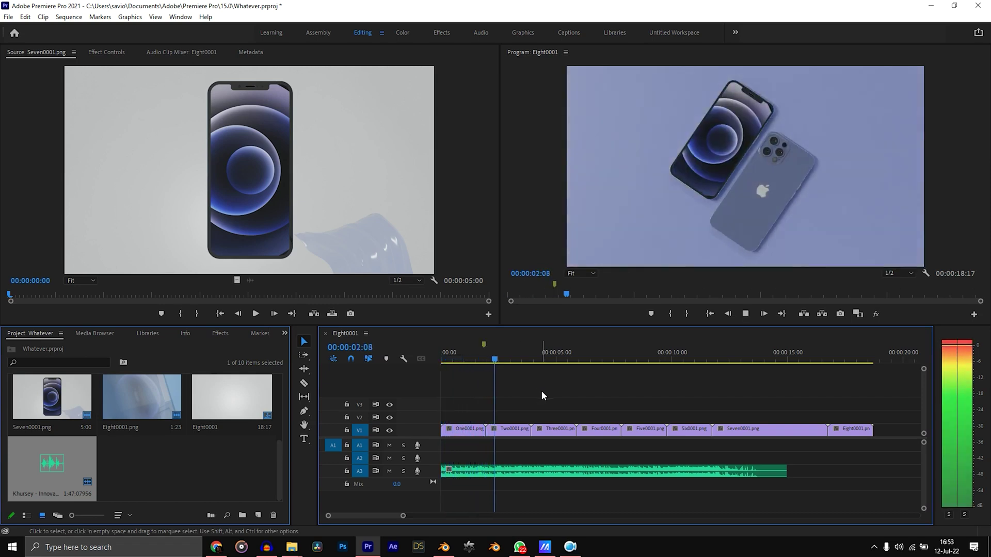
key(m)
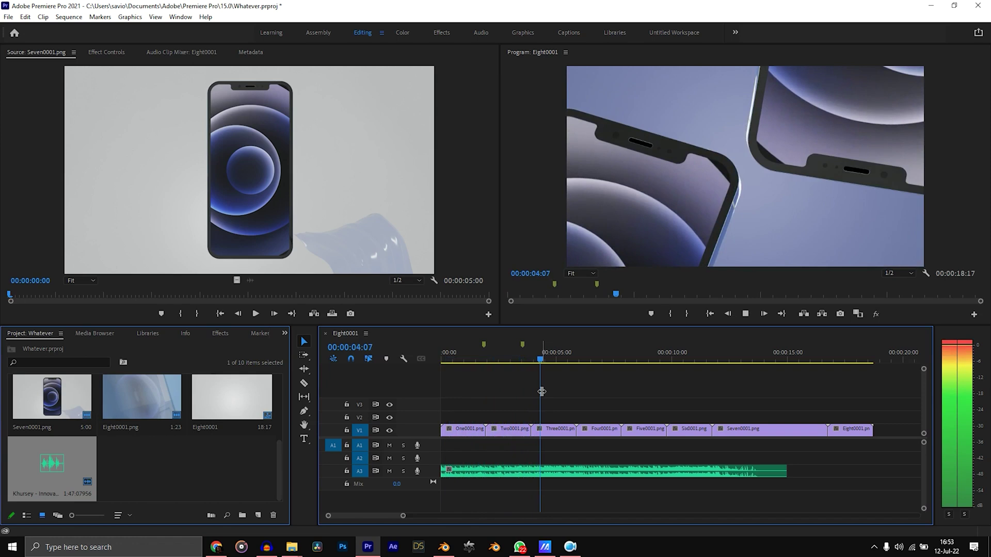
key(m)
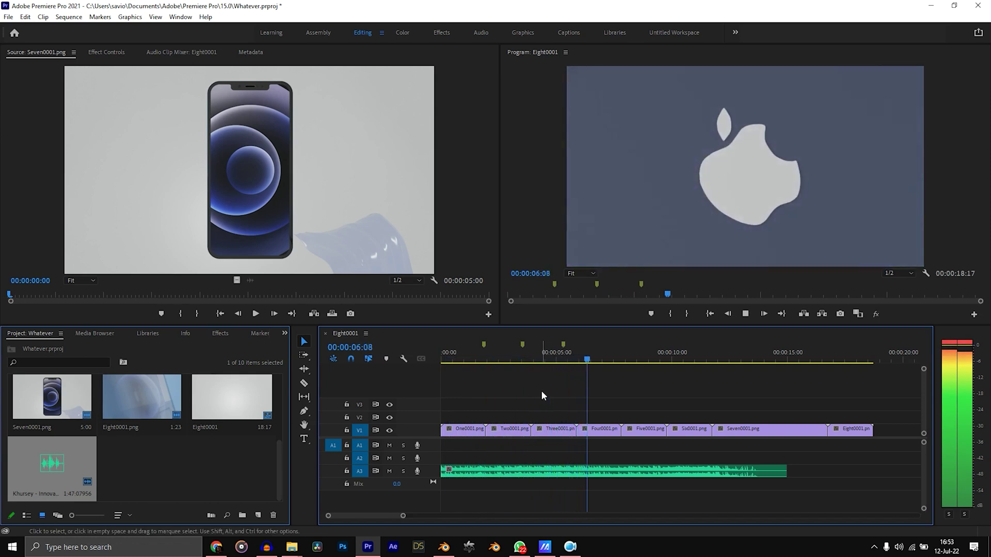
key(m)
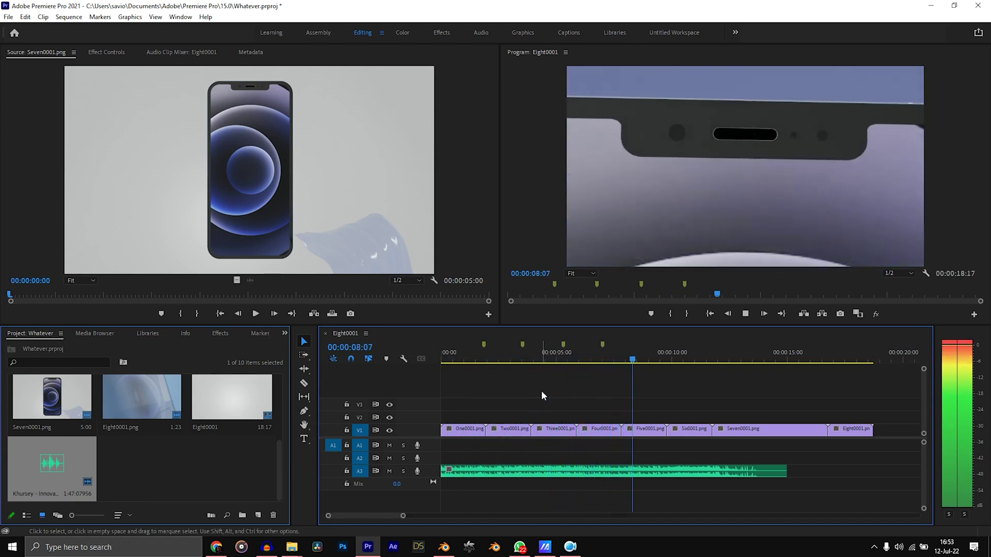
key(m)
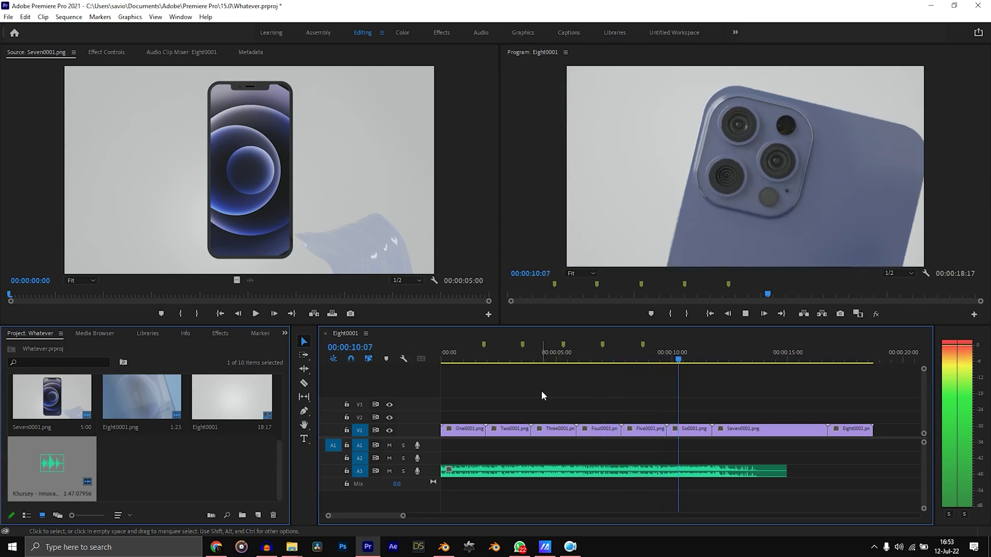
key(m)
key(m)
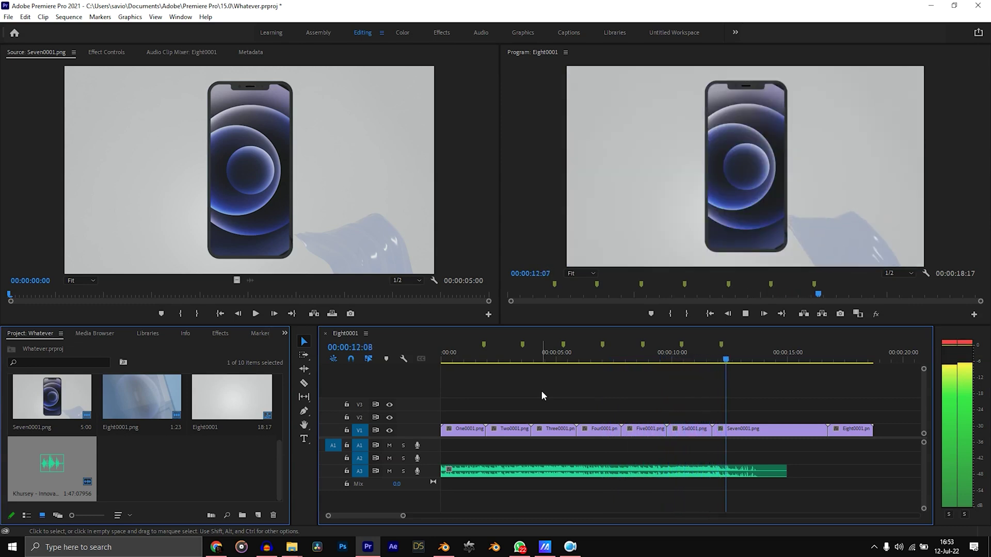
key(space)
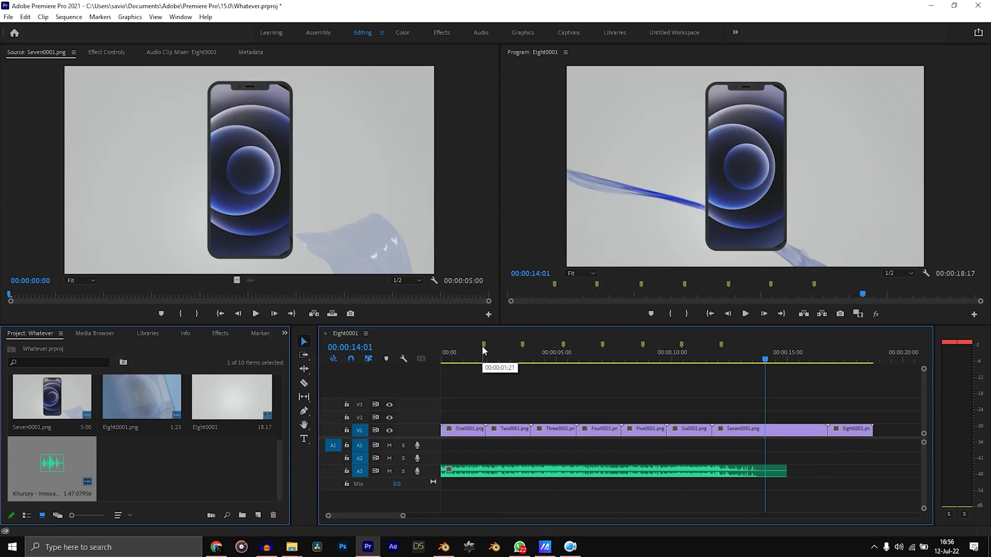
- Step through the beat markers on the A3 music bed from 00:00:05:07
click(564, 342)
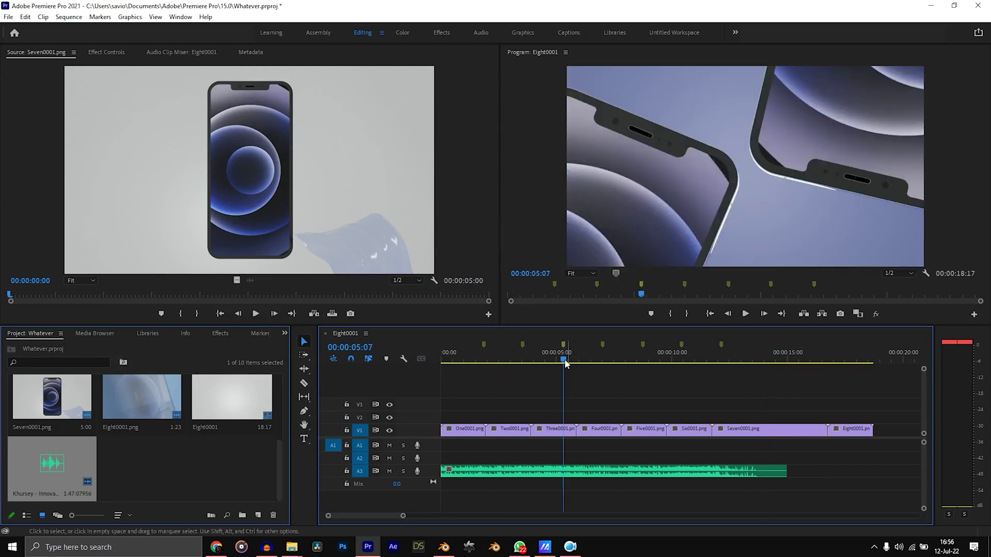
click(582, 474)
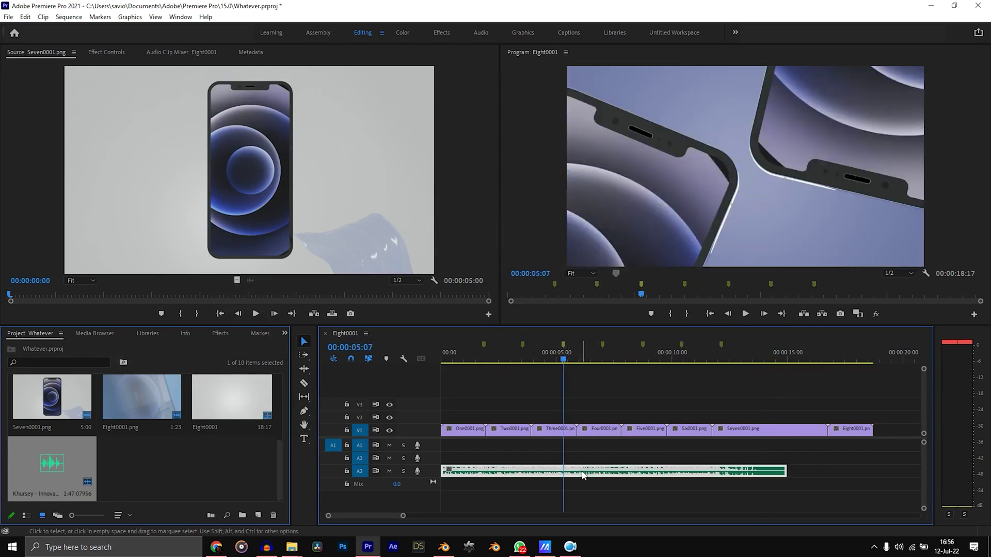
key(shift+m)
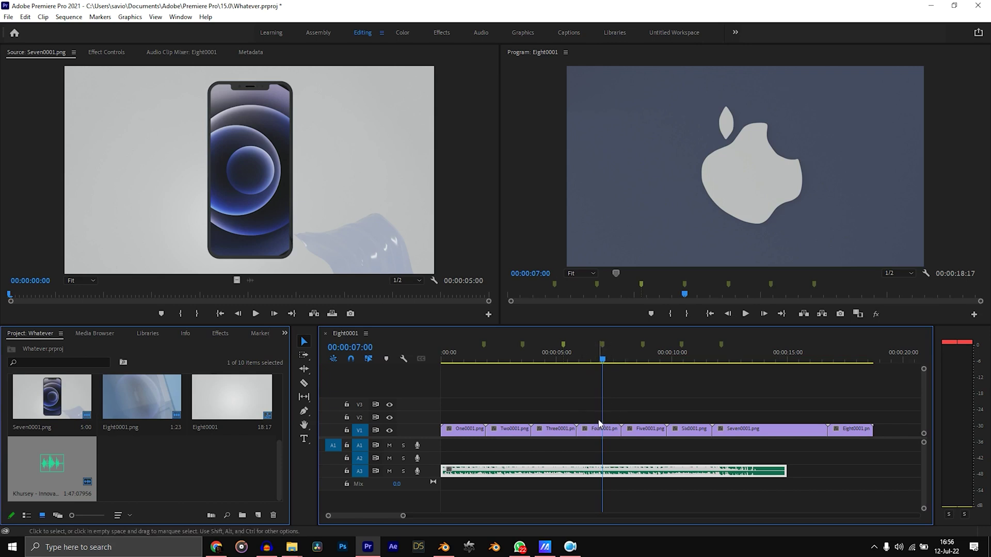
drag(476, 358, 454, 360)
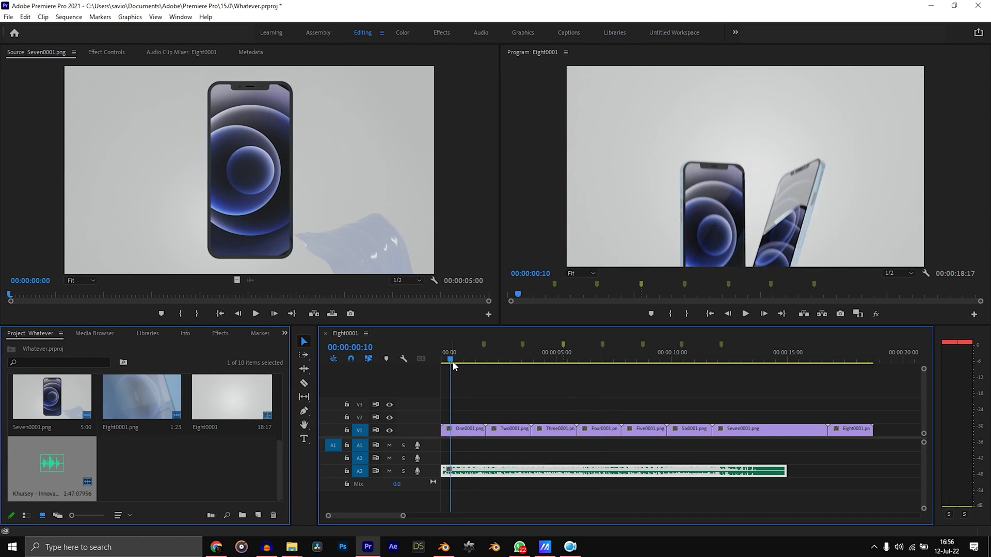
- Lift One0001.png onto V2 and trim its end to the 00:00:01:21 marker
click(475, 433)
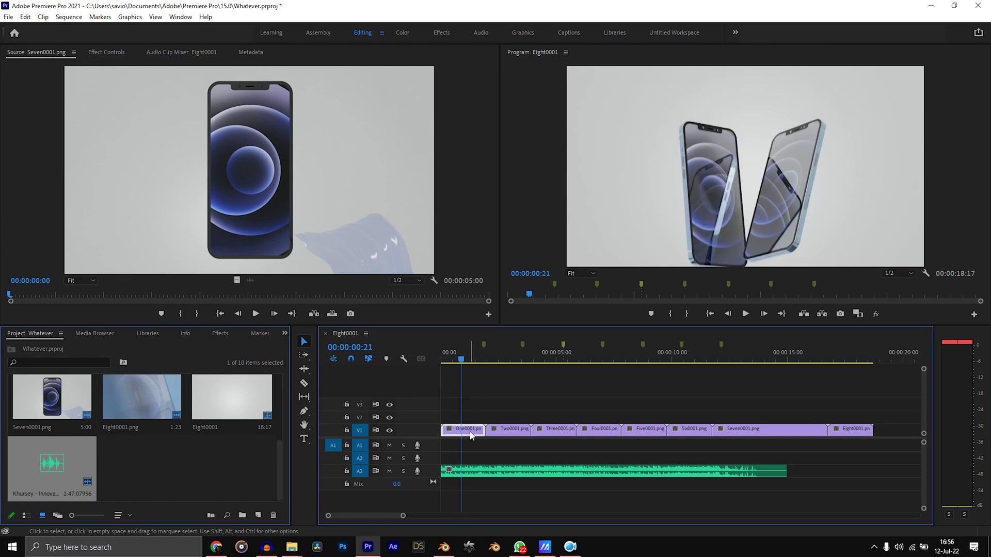
drag(471, 434, 471, 419)
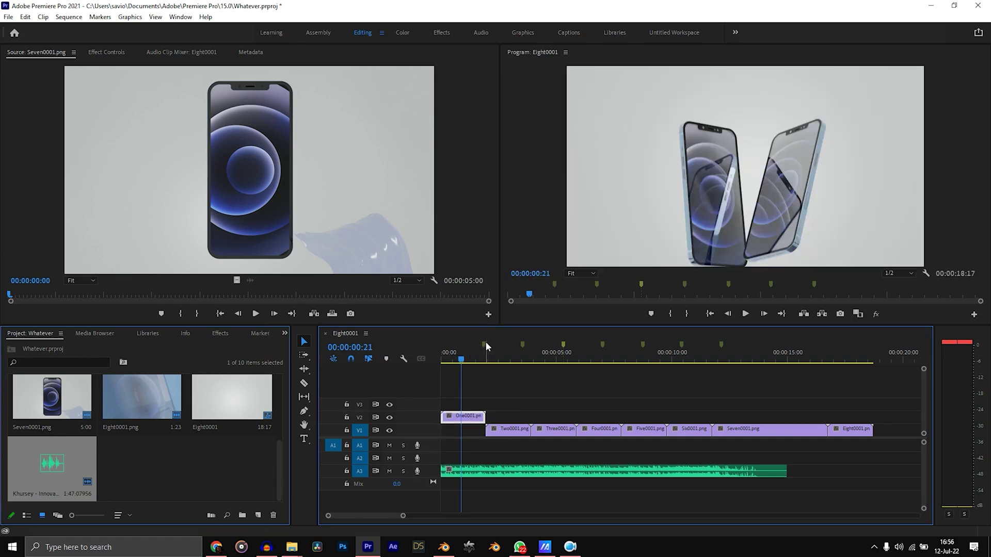
click(484, 346)
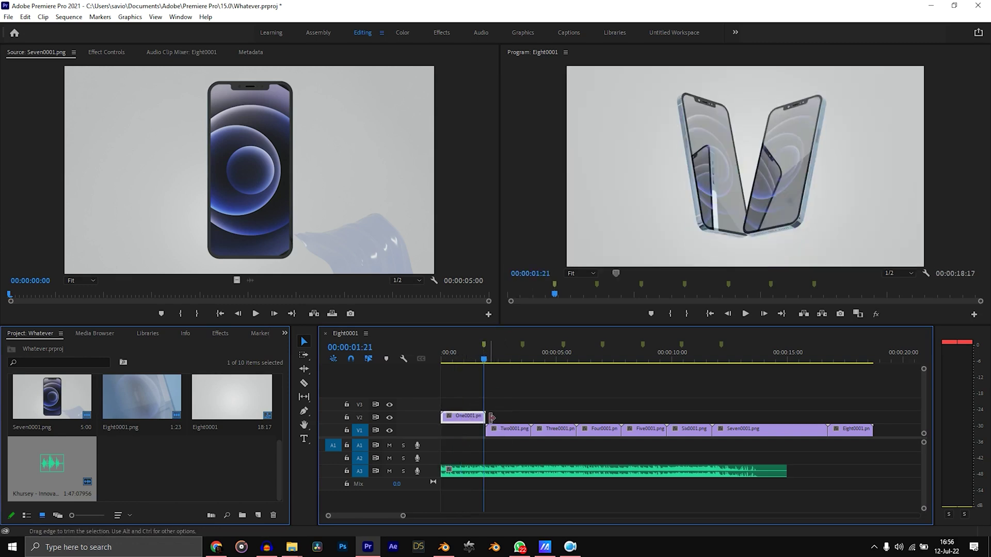
key(equal)
key(equal)
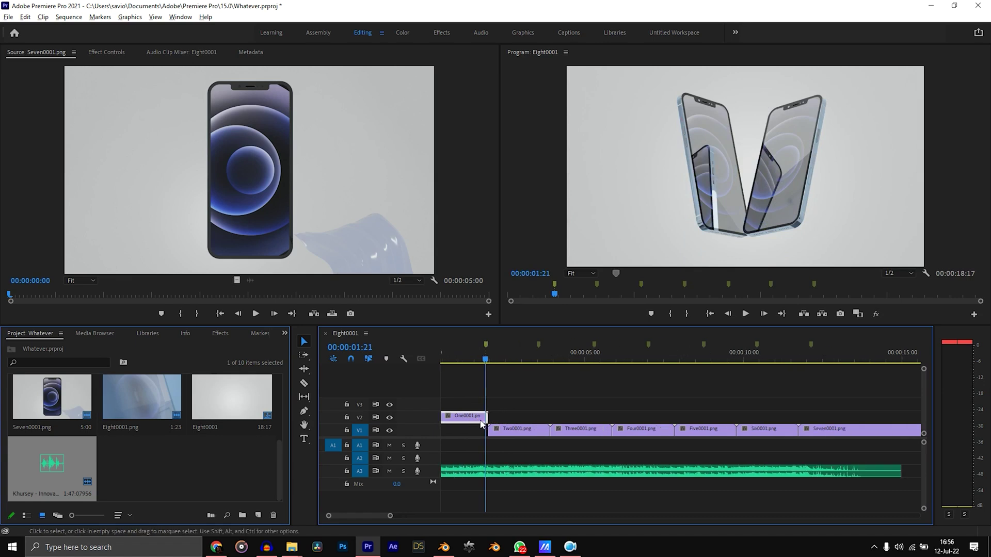
drag(487, 416, 480, 411)
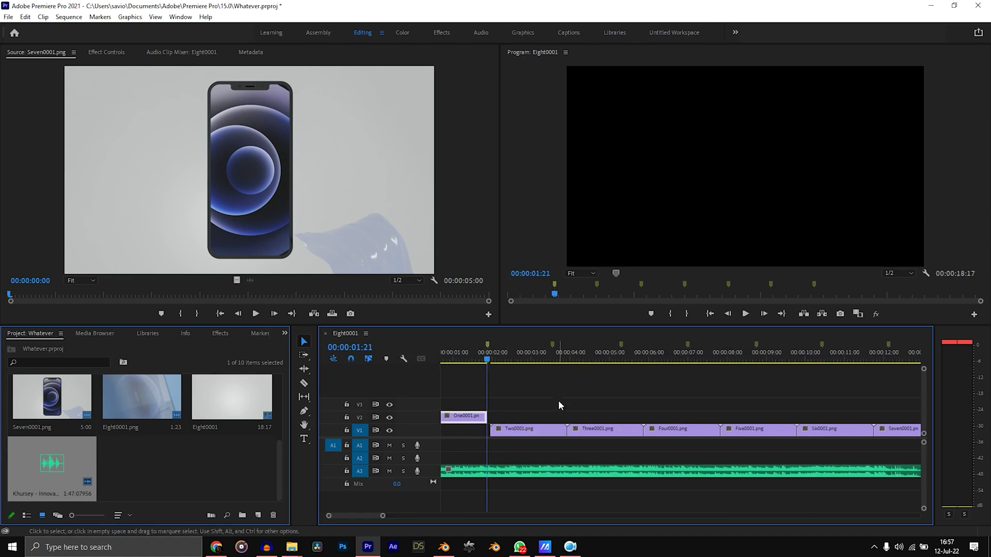
key(minus)
- Slide Two0001.png to 00:00:01:21, trim its end to the 00:00:03:13 marker, and preview
drag(533, 426, 525, 435)
click(549, 345)
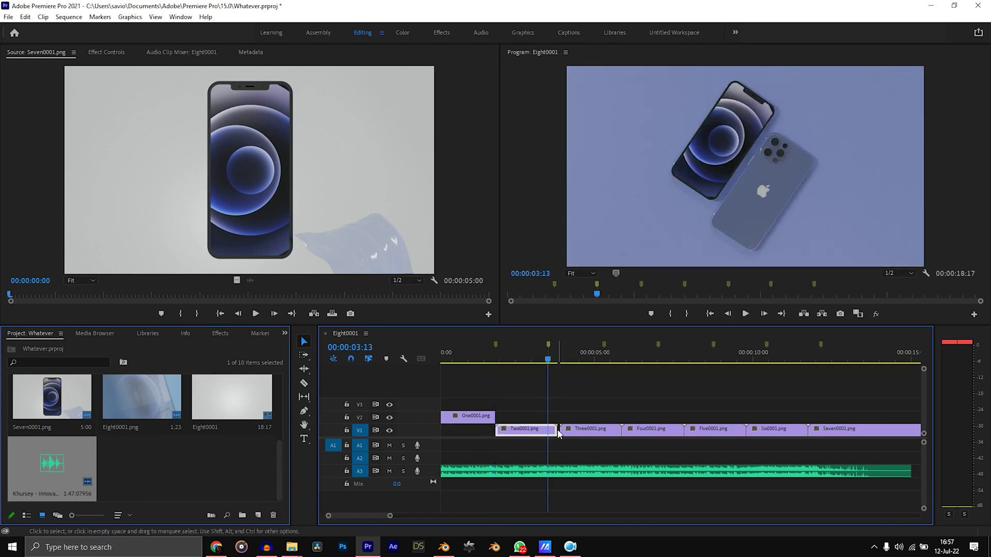
drag(551, 428, 547, 429)
key(backslash)
key(Home)
key(space)
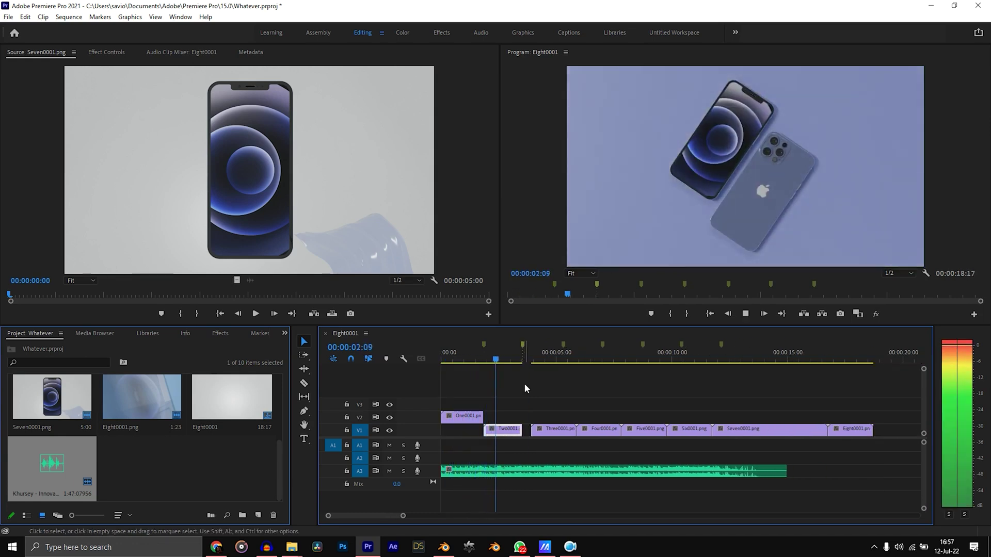
key(space)
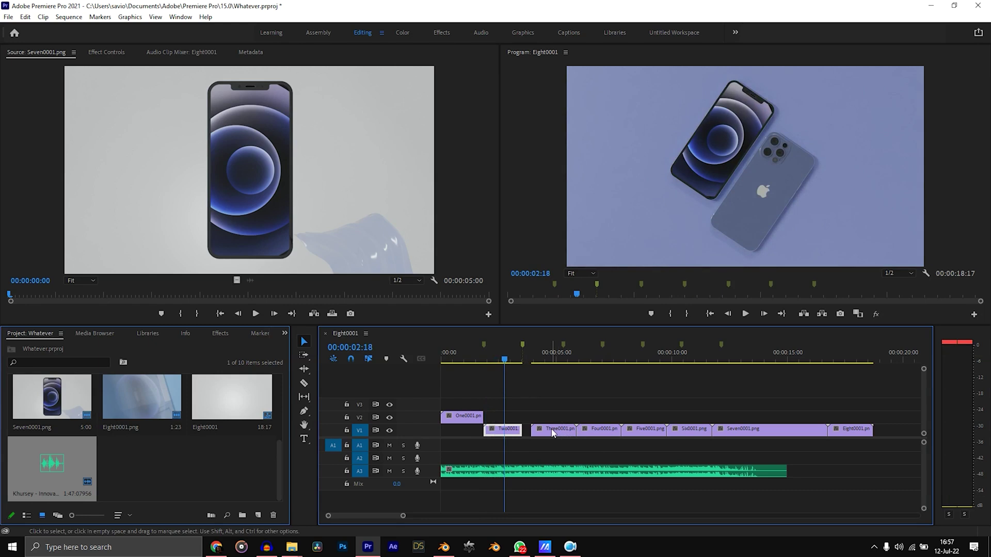
- Butt Three0001.png against Two0001.png and trim its end to the 00:00:05:07 marker
mouse_move(552, 433)
mouse_down()
mouse_move(544, 432)
mouse_move(562, 433)
mouse_up()
click(563, 347)
click(517, 354)
key(space)
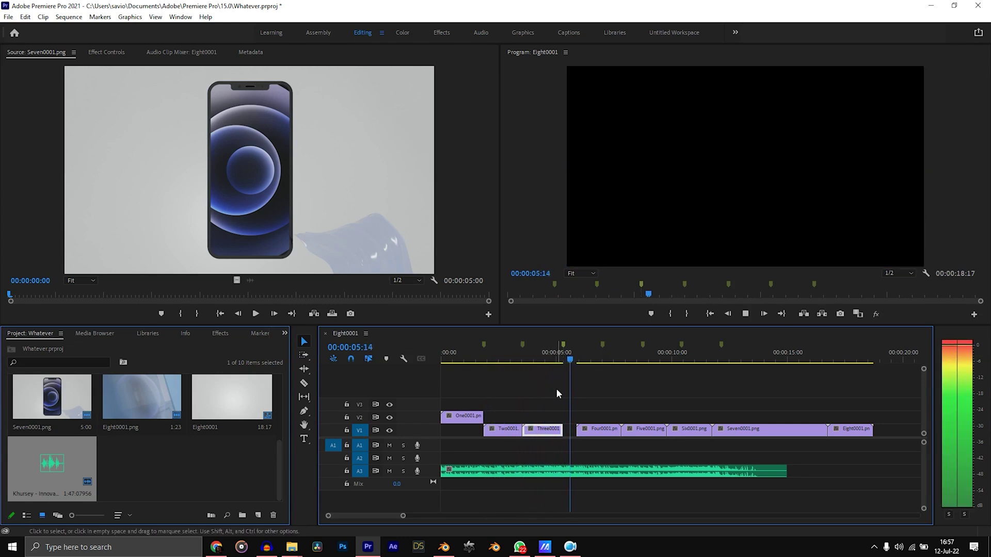
drag(557, 361, 563, 364)
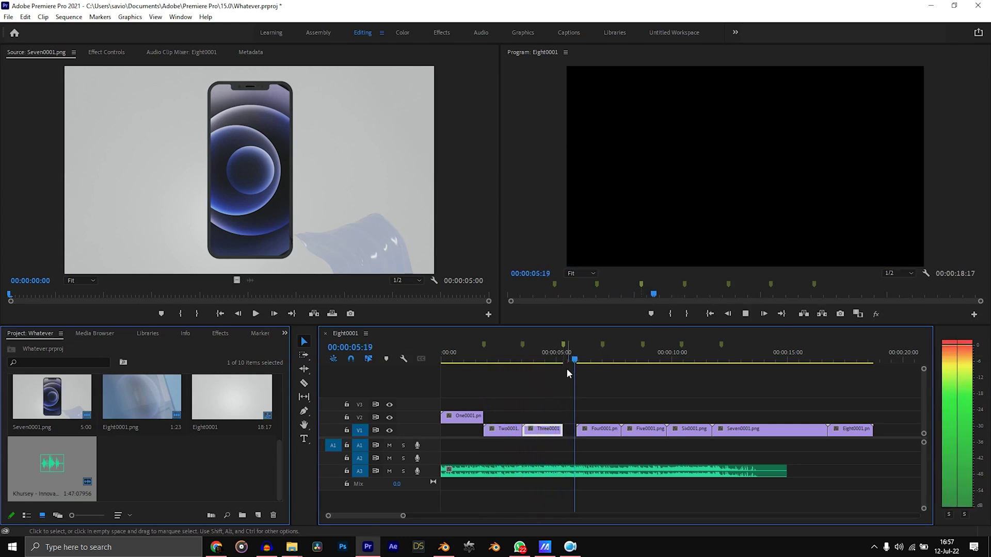
key(space)
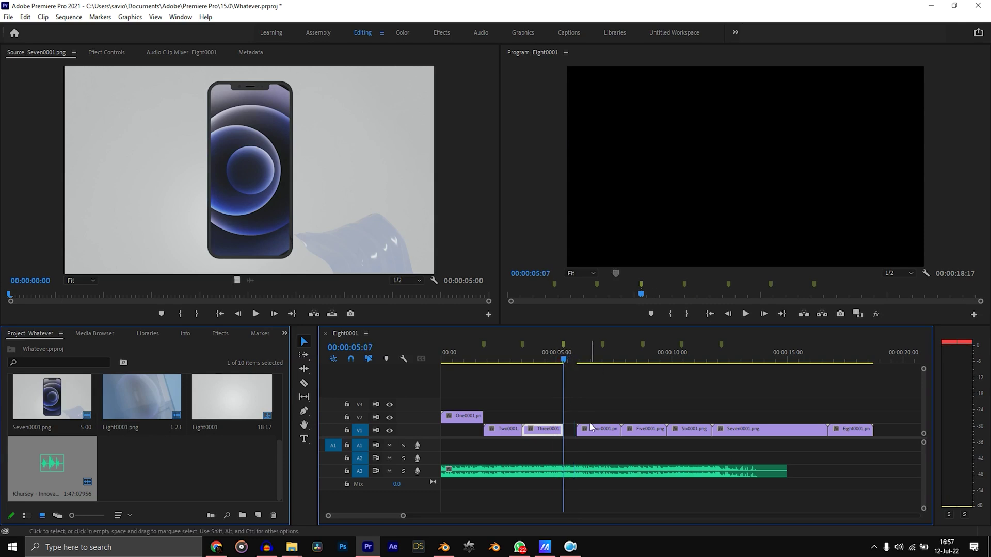
- Close the gap before Four0001.png and trim its end to the 00:00:07:00 marker
mouse_move(592, 429)
mouse_down()
mouse_move(564, 429)
mouse_move(601, 429)
mouse_up()
click(565, 361)
click(603, 349)
click(560, 360)
key(space)
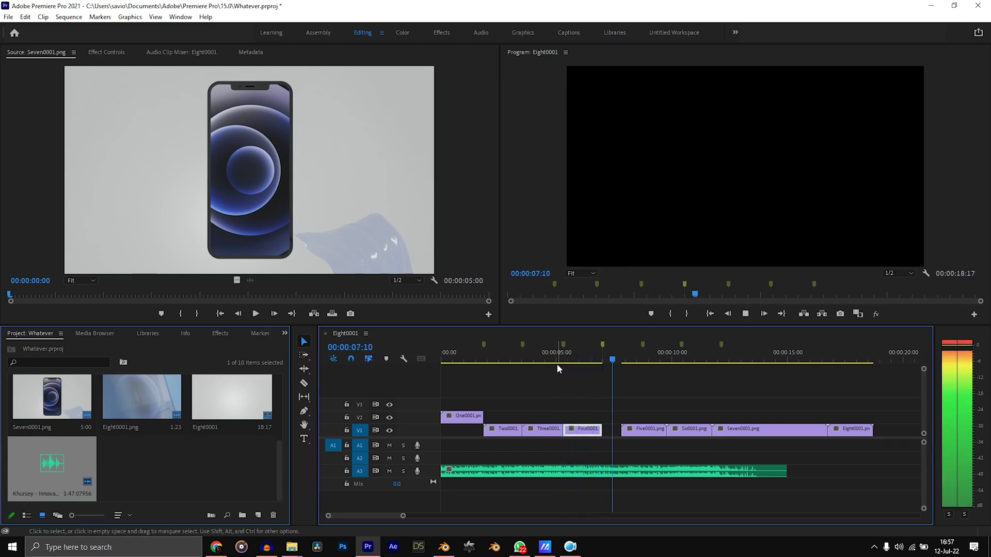
click(556, 361)
key(j)
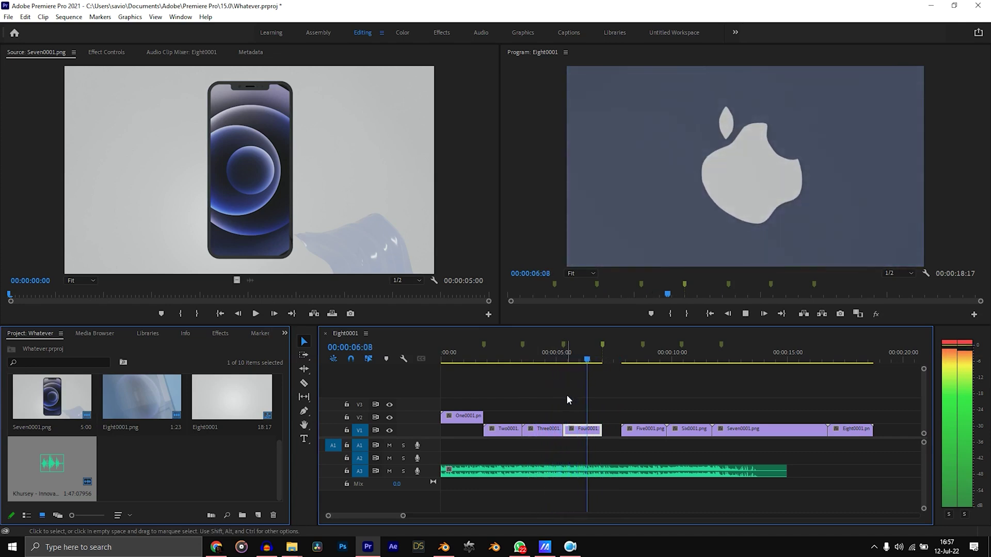
key(space)
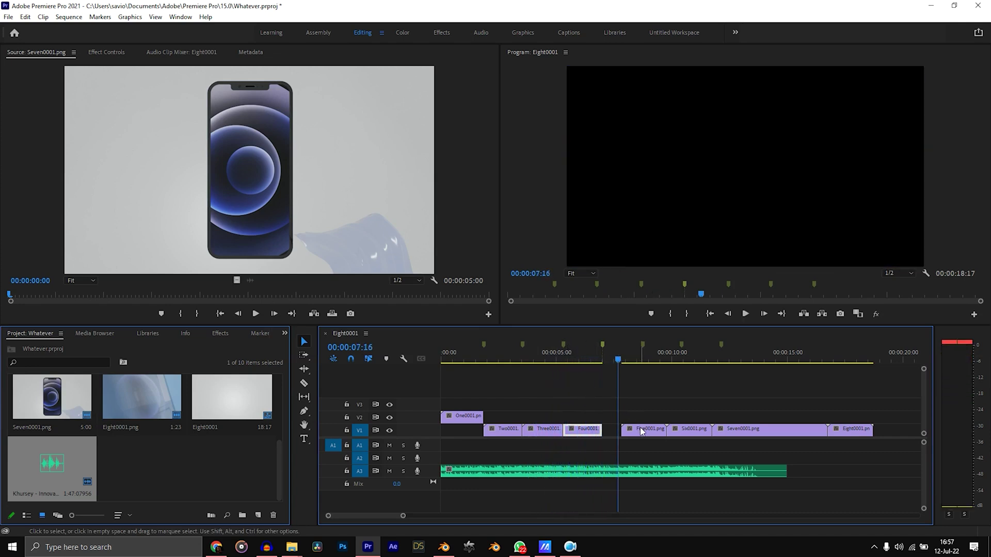
- Move Five0001.png left against Four0001.png and review the cut
drag(641, 431, 623, 432)
key(Up)
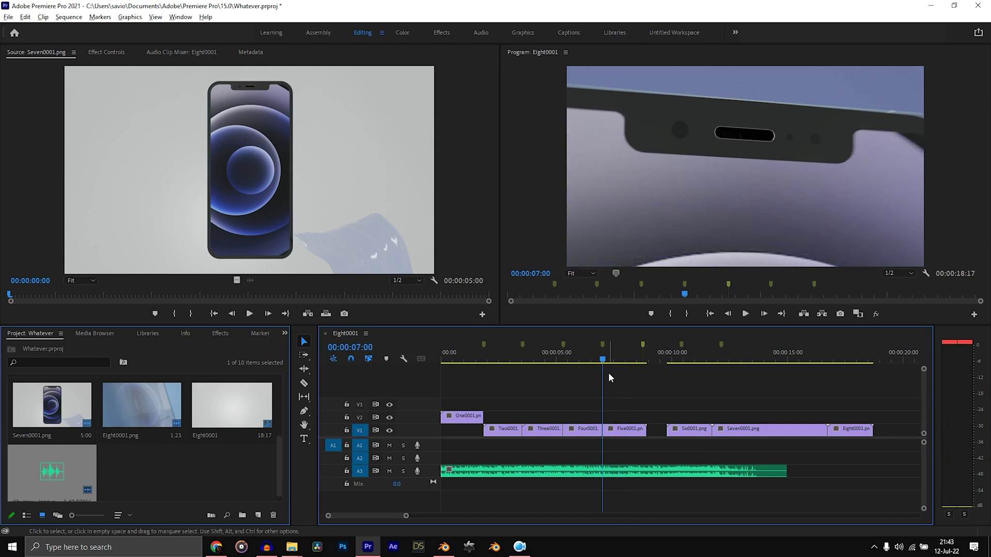
drag(599, 363, 587, 361)
key(space)
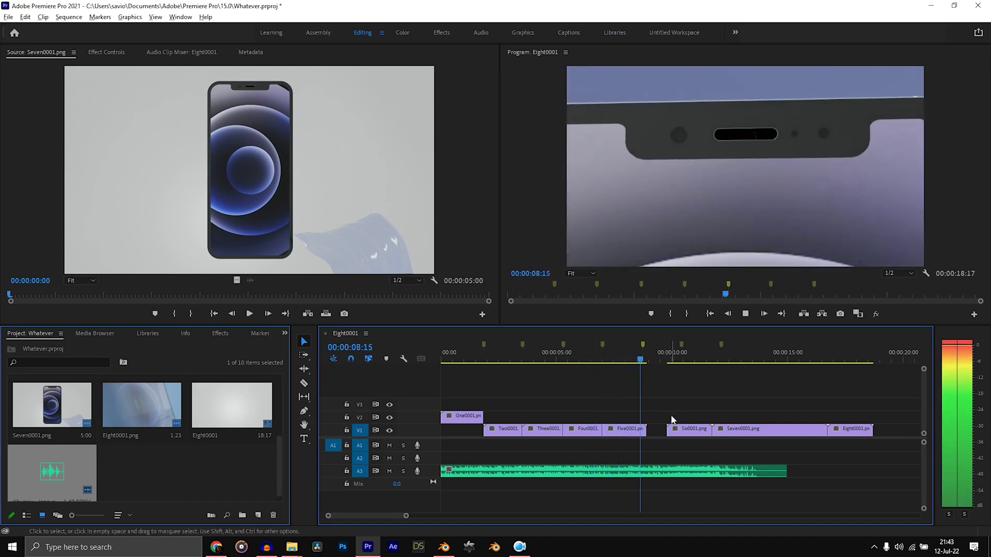
key(space)
- Close the gap before Six0001.png and ripple trim Five0001.png's end at 00:00:08:18
drag(694, 431, 675, 441)
click(588, 353)
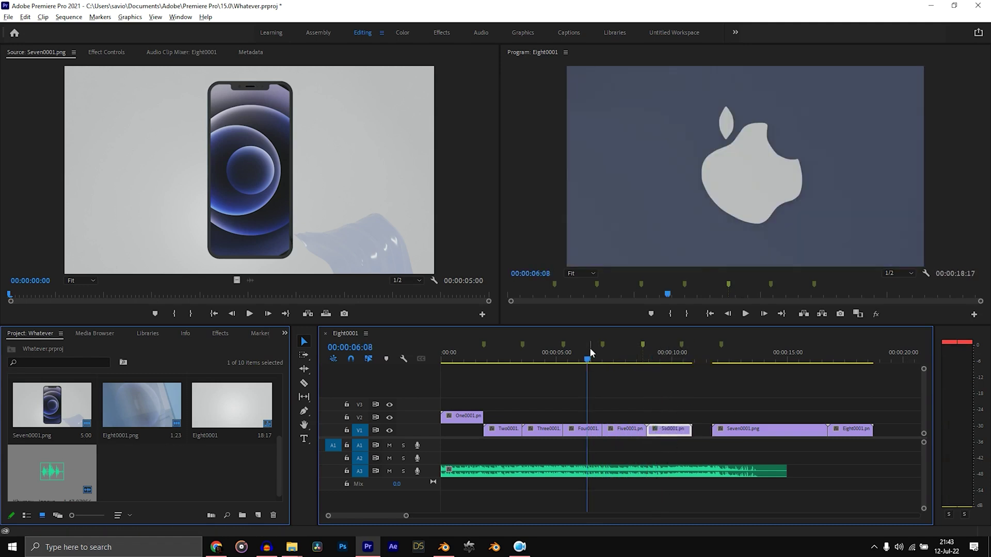
key(space)
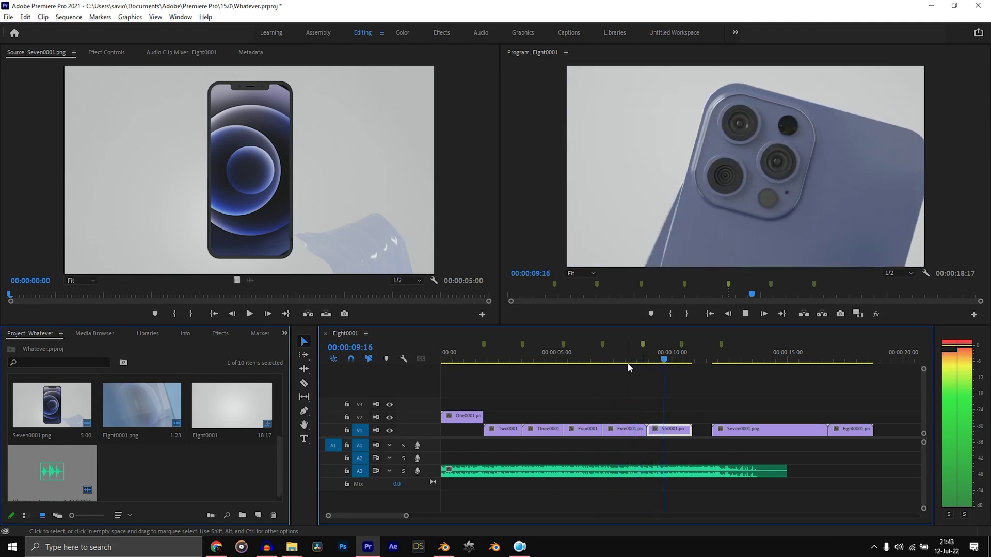
click(640, 359)
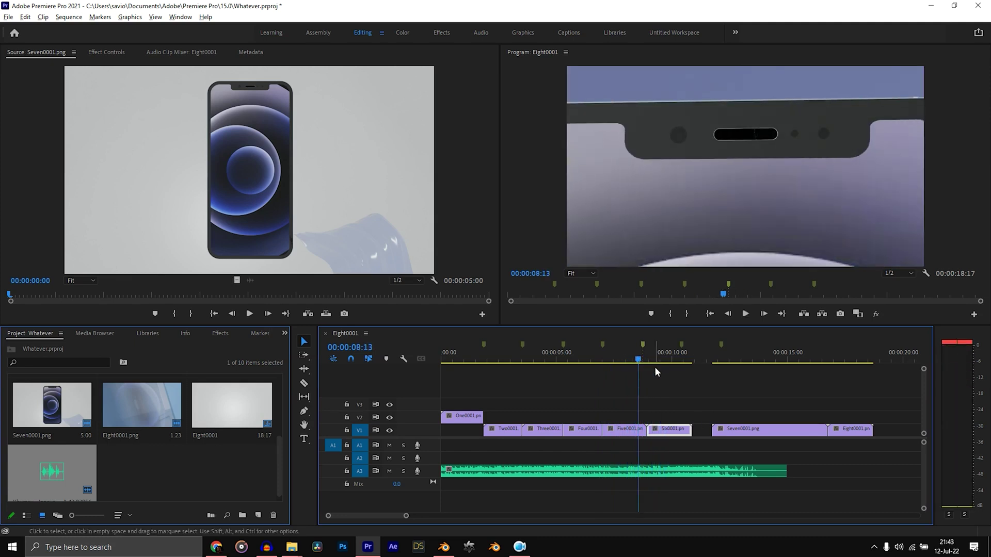
key(space)
click(643, 359)
key(w)
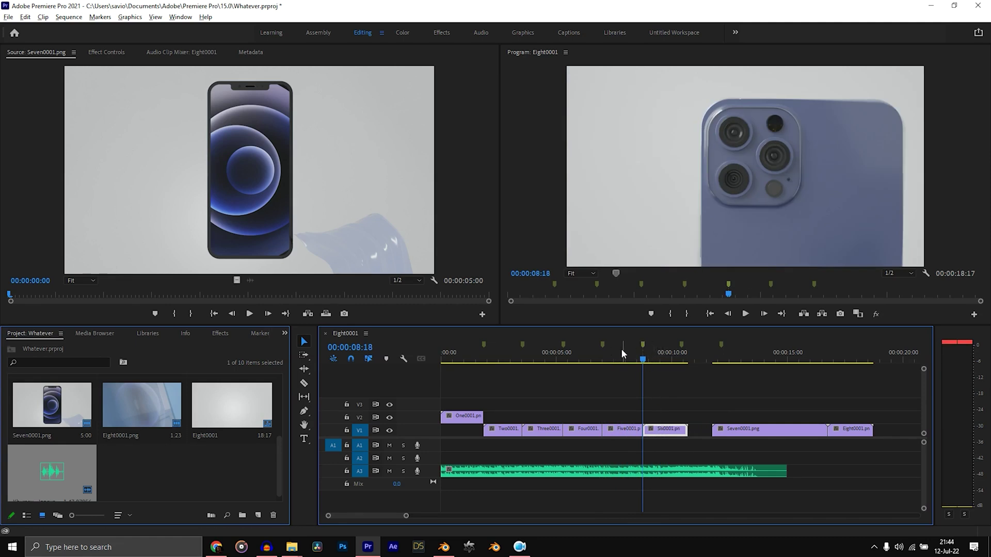
key(shift+space)
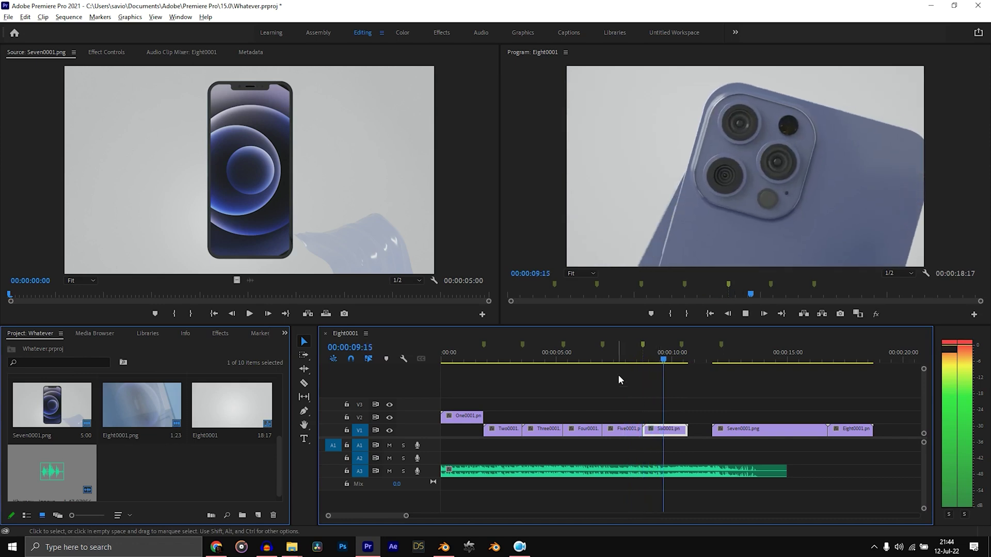
- Review the Five/Six cut and trim Six0001.png so Seven0001.png follows at 00:00:10:10
click(611, 360)
key(space)
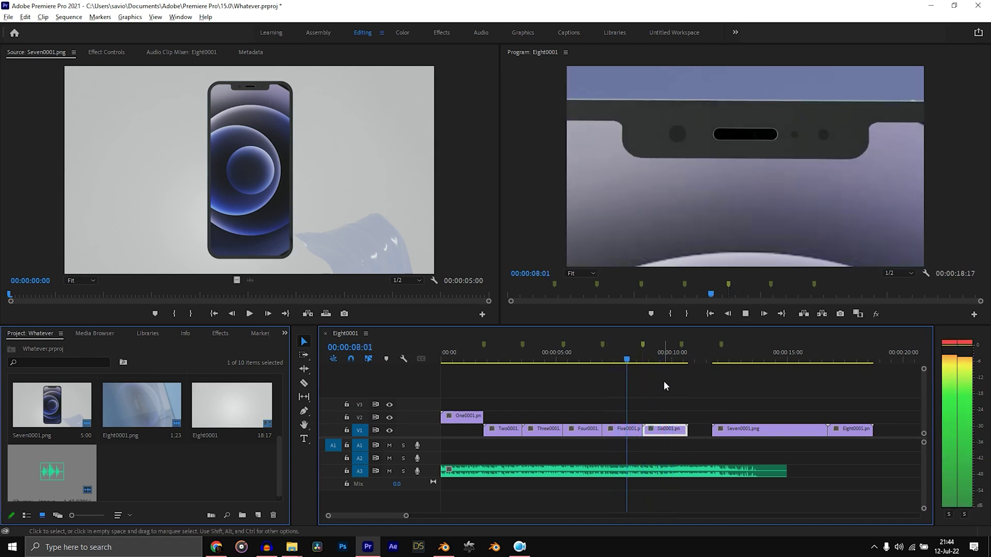
key(space)
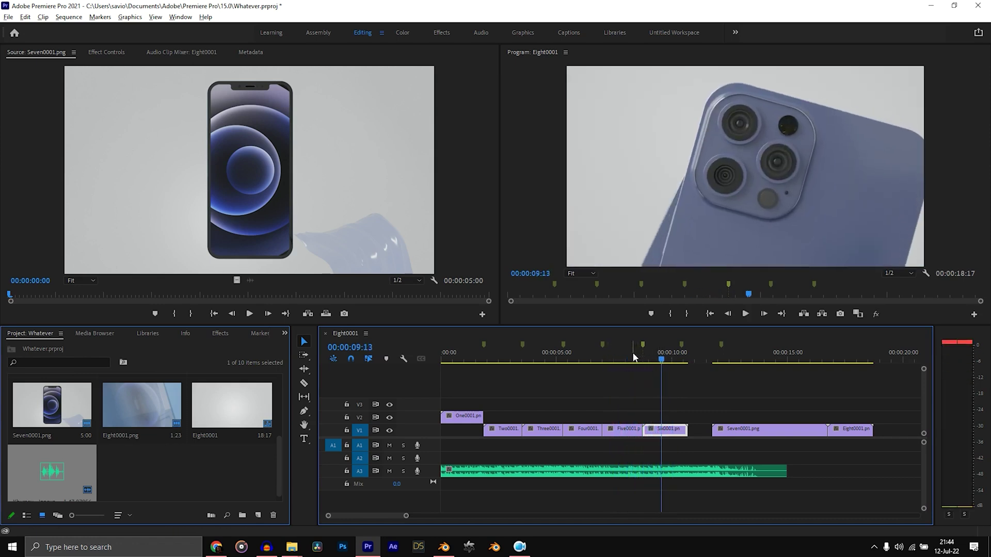
click(634, 357)
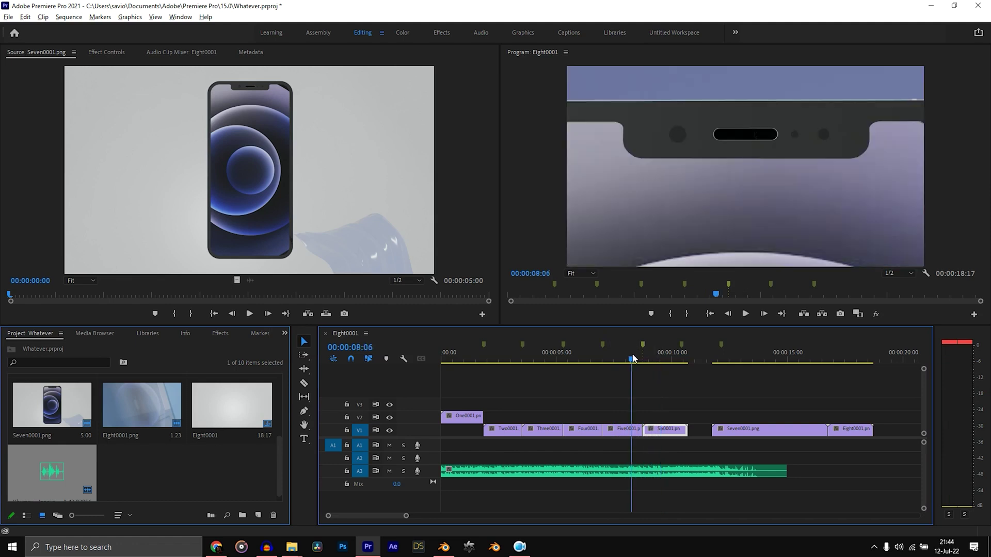
key(space)
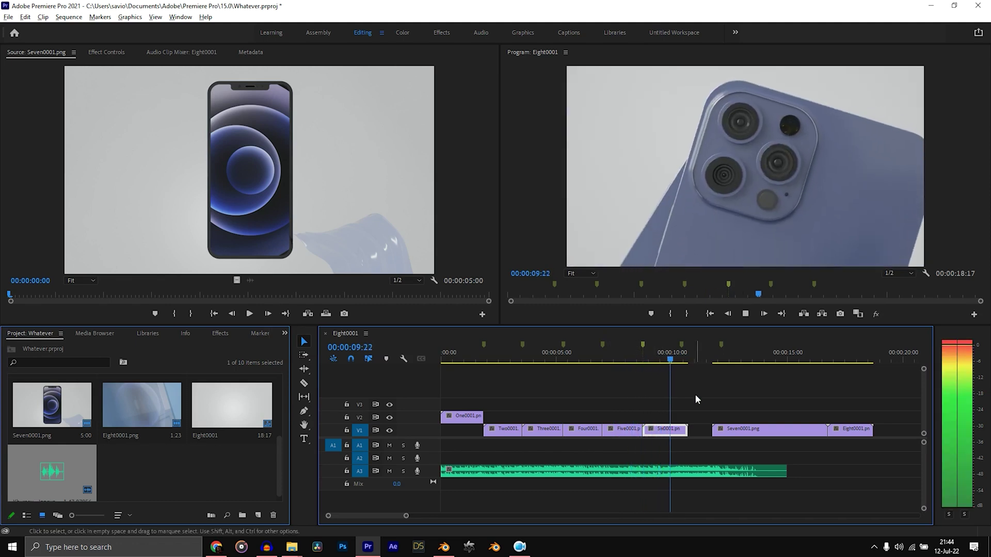
key(space)
key(ctrl+z)
click(673, 357)
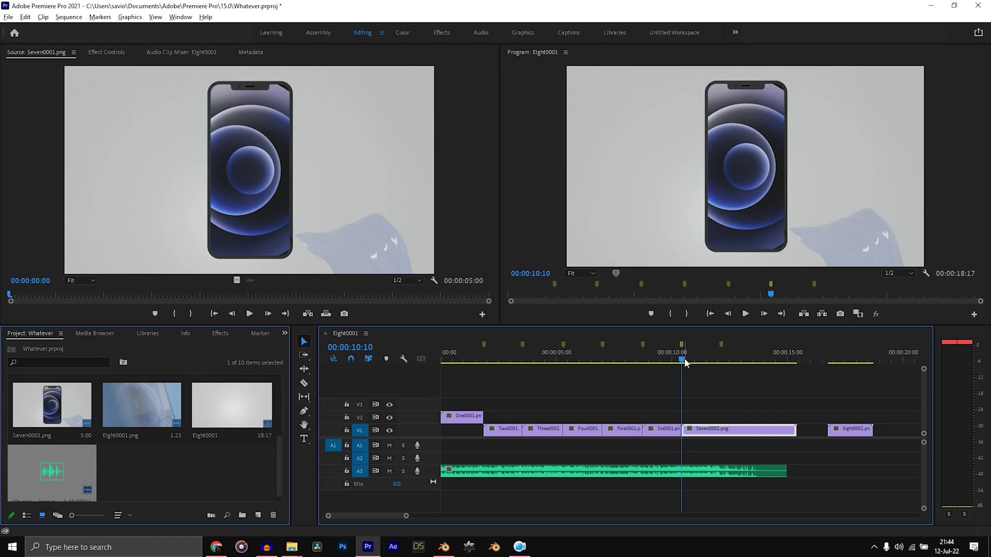
- Trim Seven0001 against Six0001, split it at 00:00:12:03, and move the leftover piece right
drag(685, 362, 741, 359)
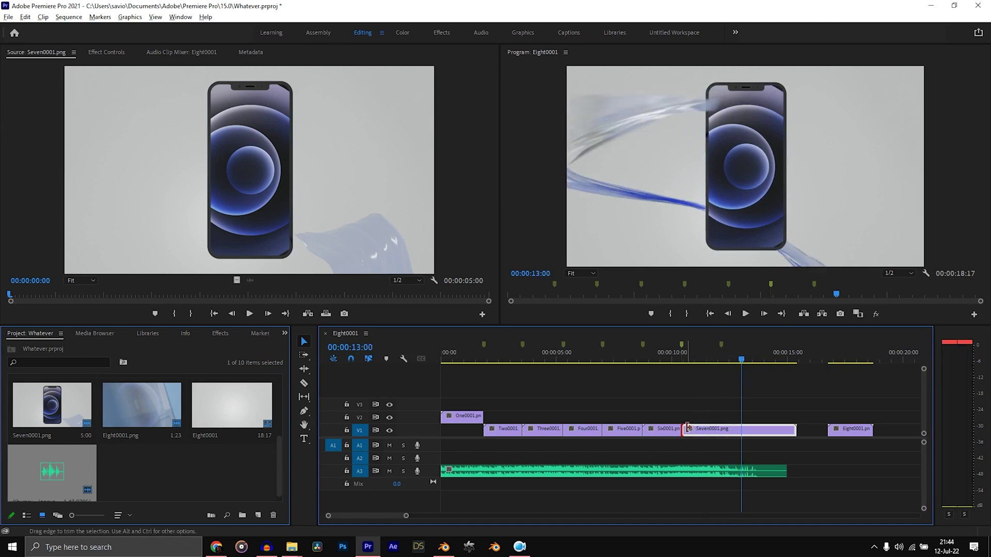
mouse_move(687, 431)
mouse_down()
mouse_move(743, 432)
mouse_move(703, 436)
mouse_up()
drag(694, 364, 723, 365)
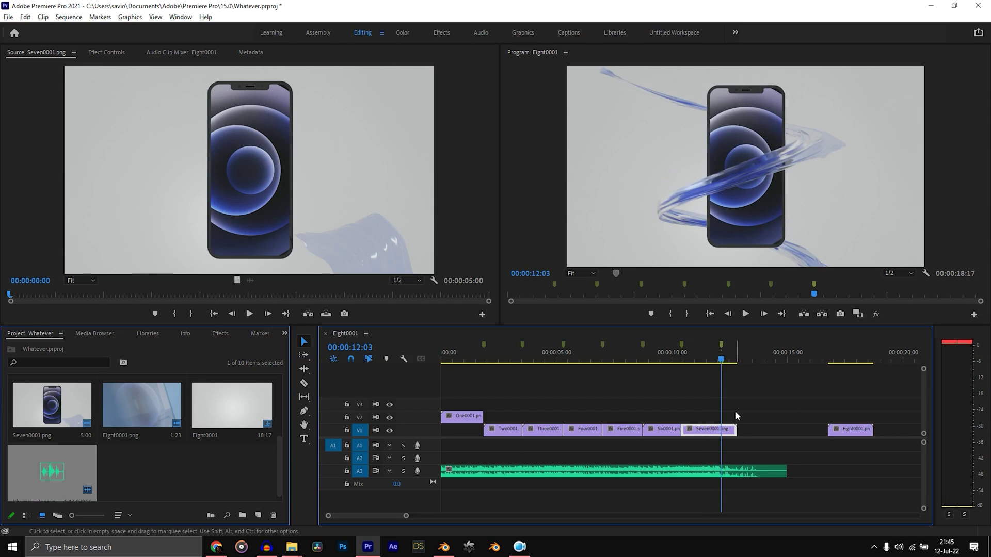
drag(735, 425, 721, 428)
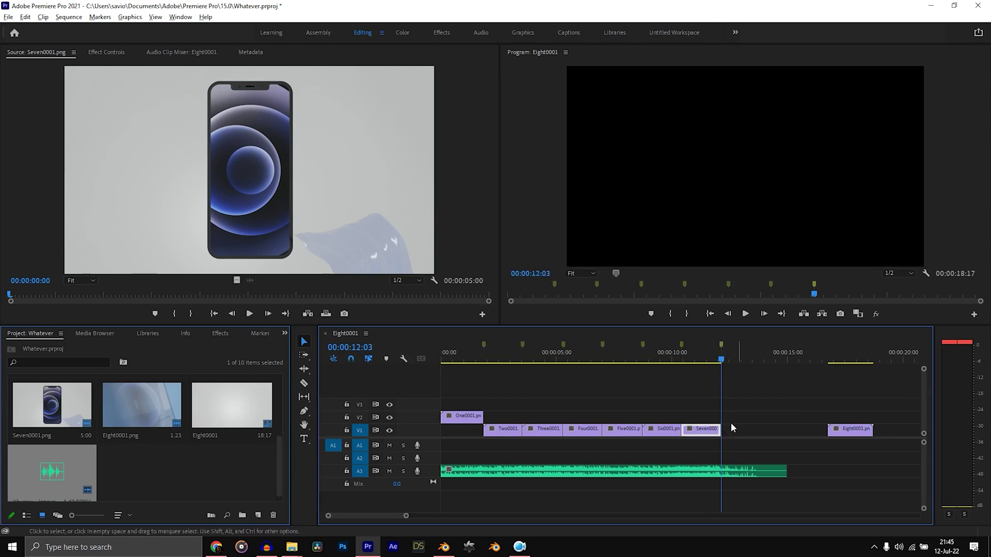
key(ctrl+z)
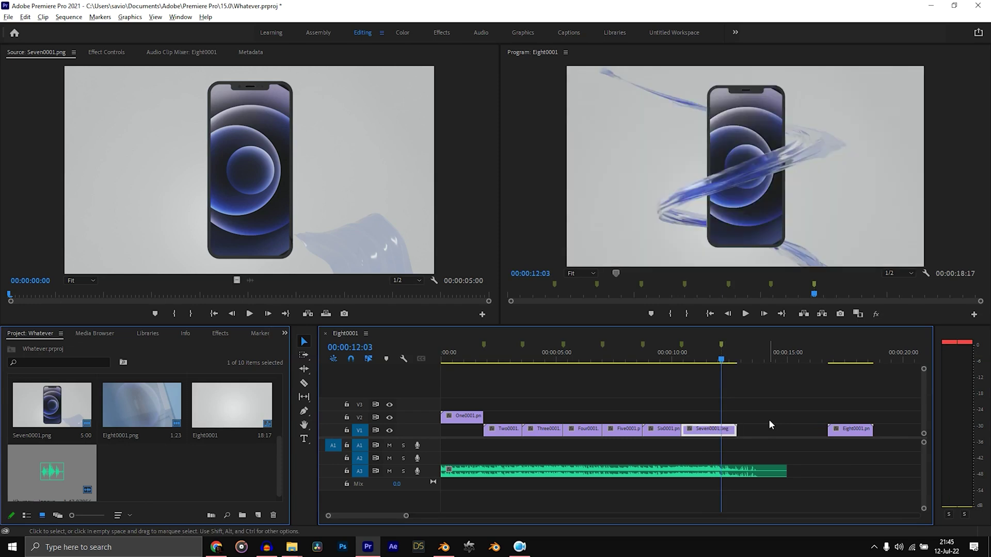
key(ctrl+k)
drag(731, 431, 764, 431)
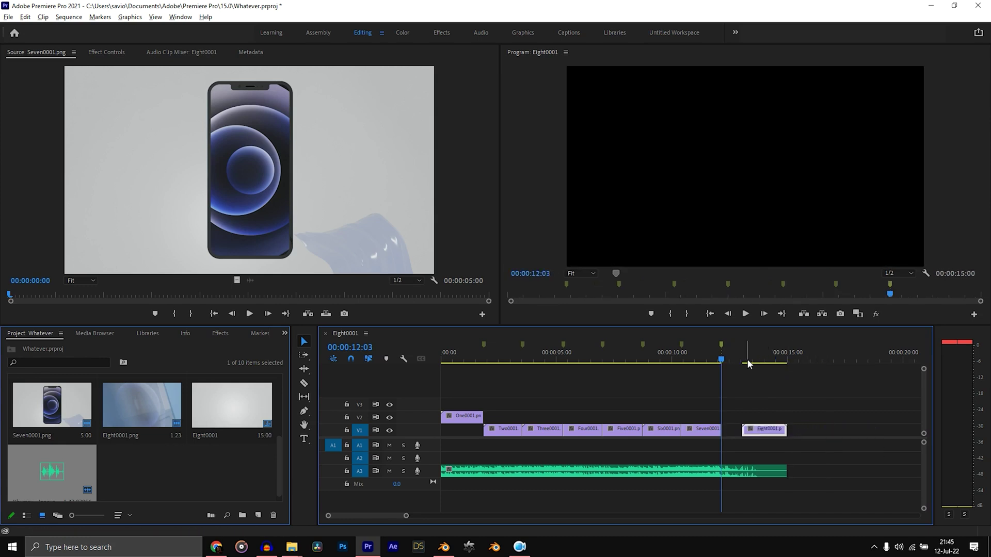
- Stretch Seven0001 to meet Six0001 and Eight0001, then play the cut from 10:04
mouse_move(745, 359)
mouse_down()
mouse_move(763, 358)
mouse_move(727, 356)
mouse_up()
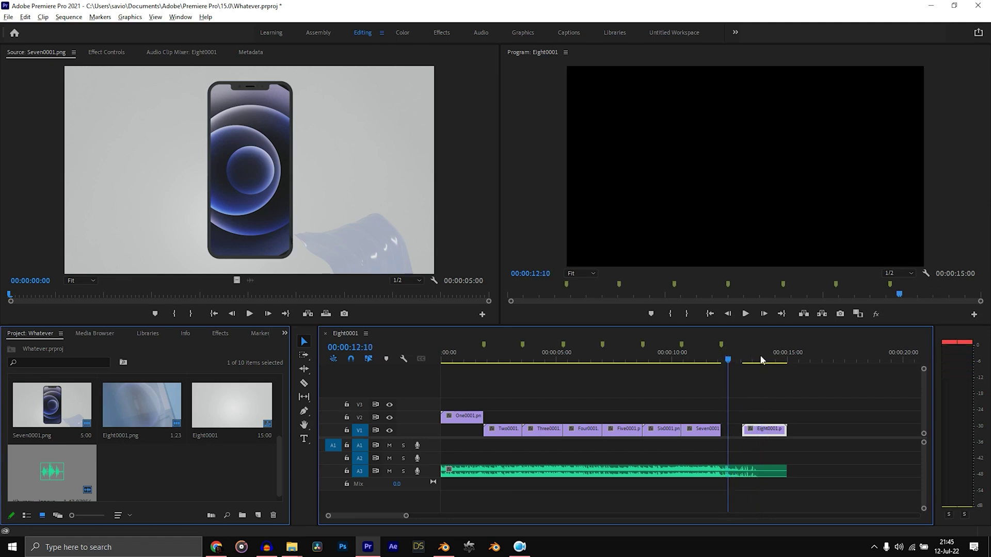
click(768, 361)
drag(708, 433, 741, 431)
click(715, 366)
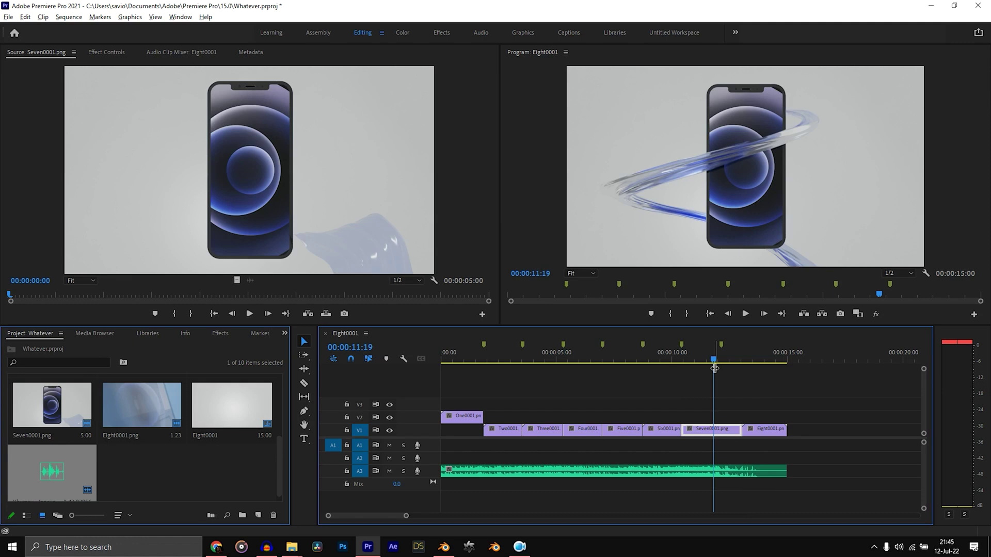
drag(715, 366, 736, 364)
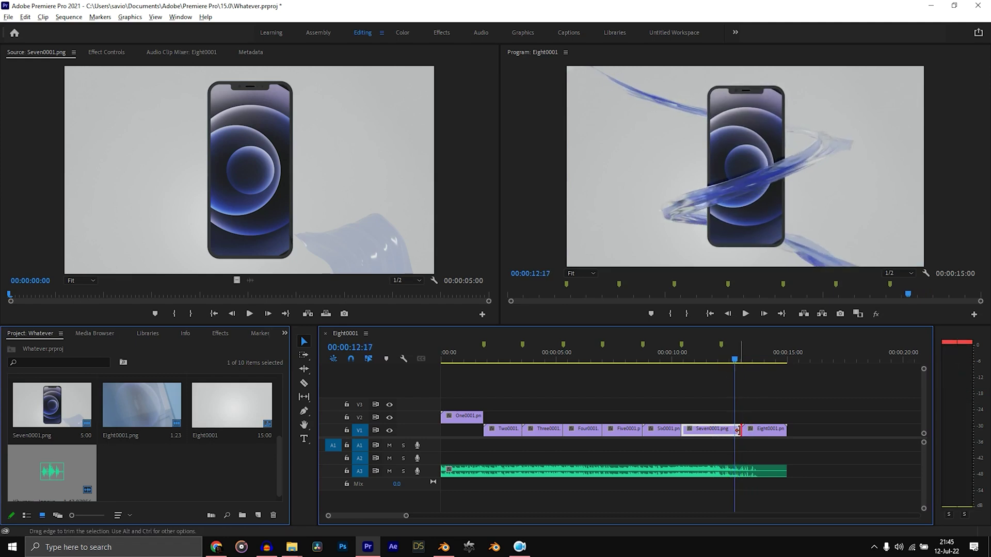
drag(738, 430, 681, 430)
click(676, 353)
key(space)
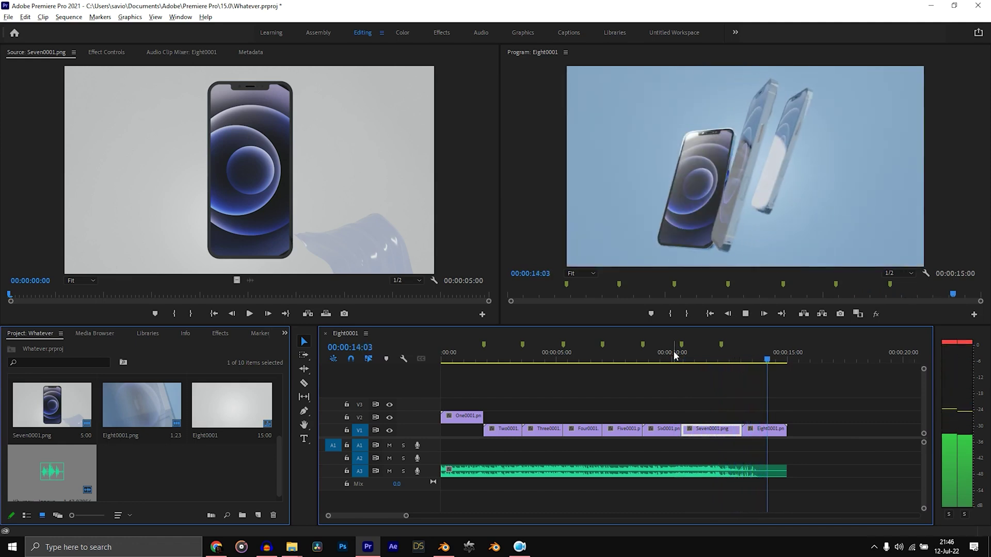
key(ctrl+s)
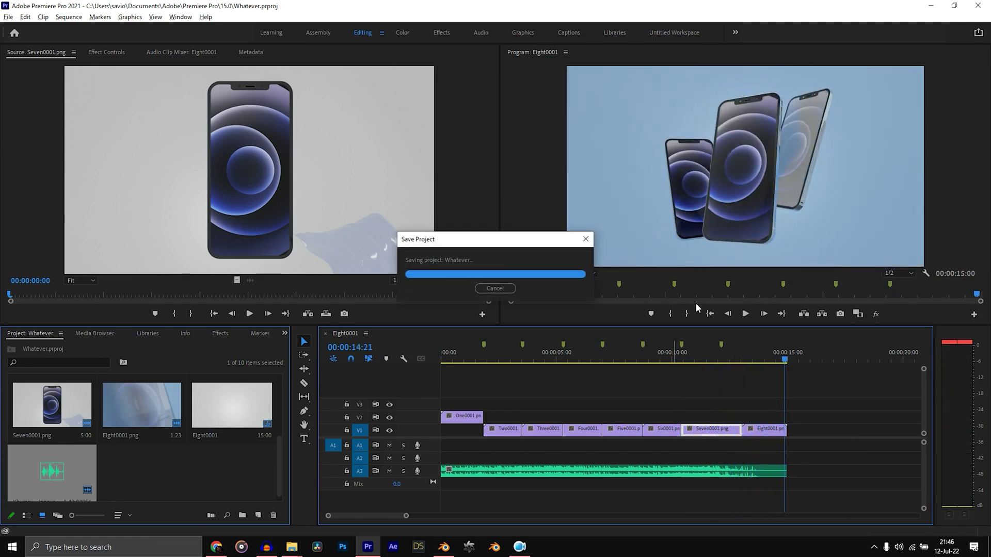
click(710, 313)
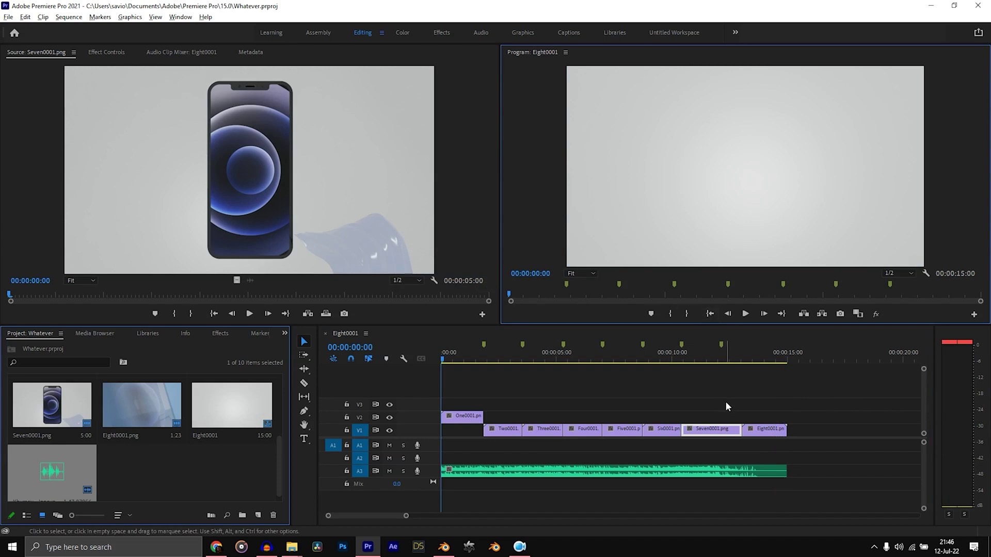
key(ctrl+s)
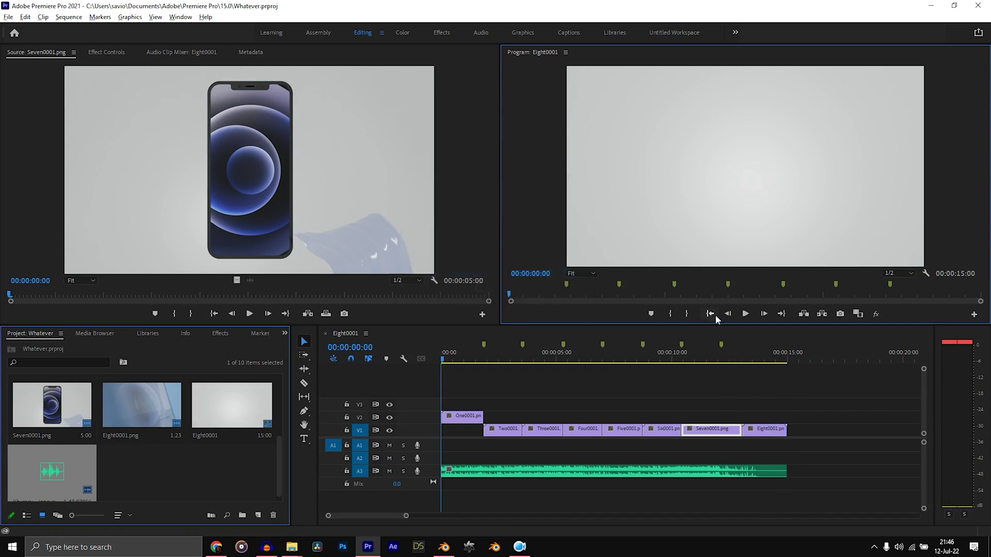
key(space)
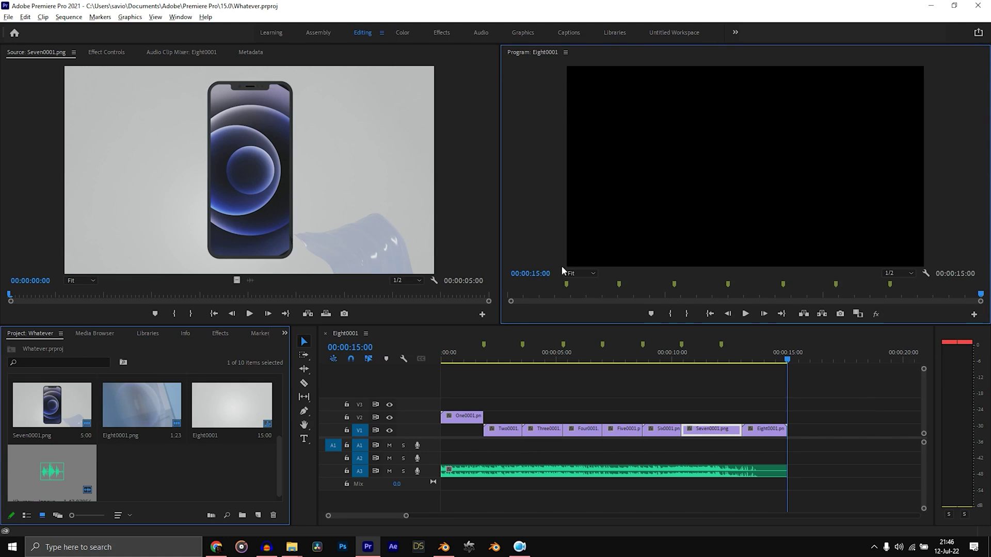
- Open Export Settings for the sequence with H.264 and the Match Source - High bitrate preset
click(552, 389)
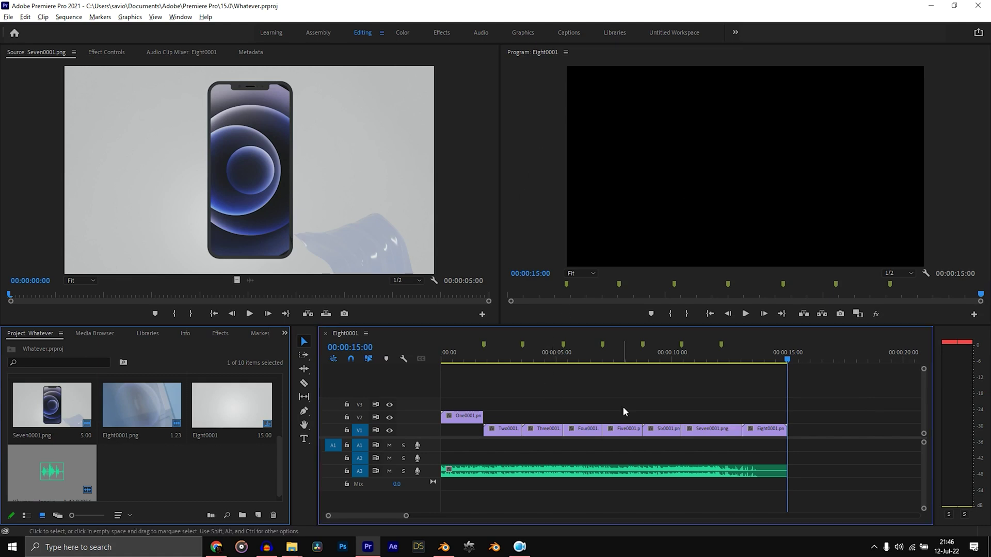
key(ctrl+m)
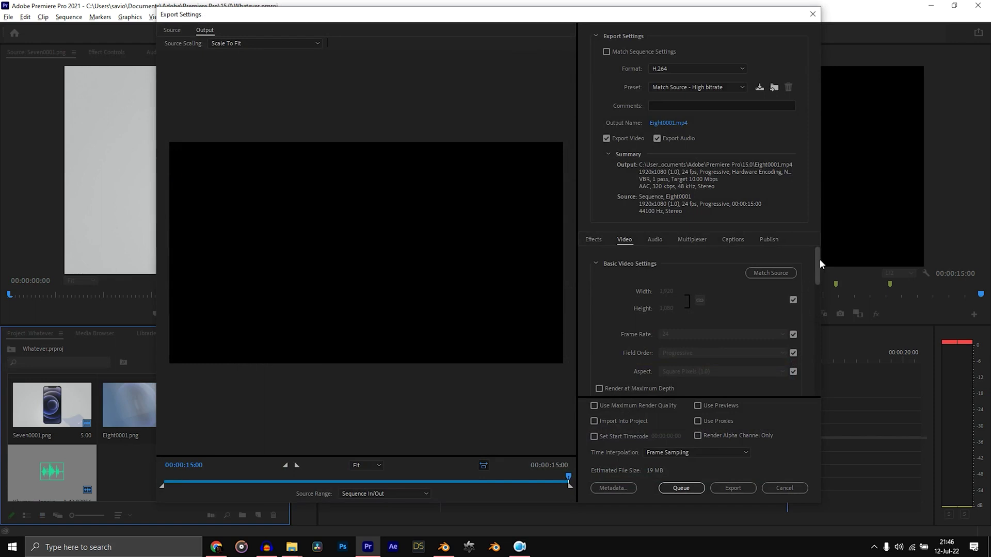
drag(820, 259, 831, 243)
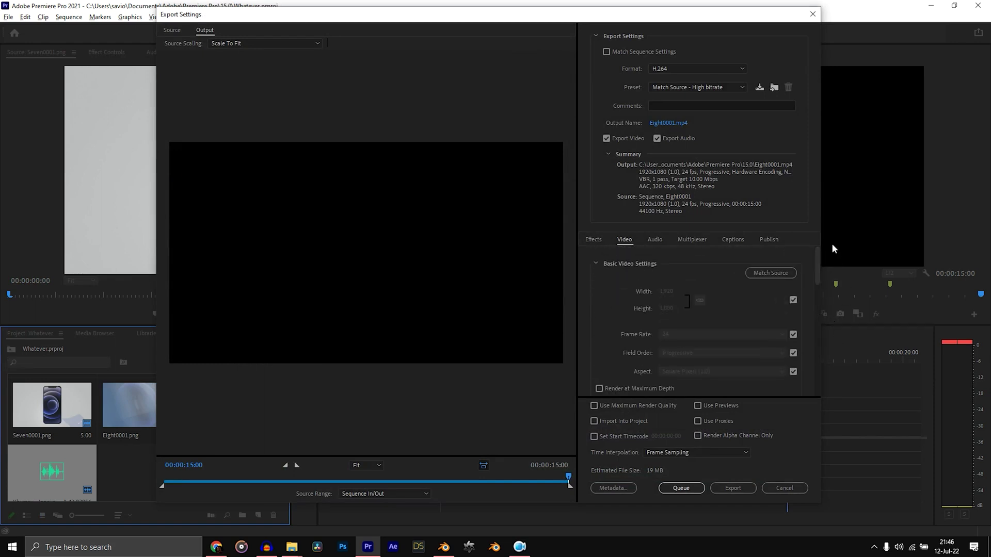
click(659, 69)
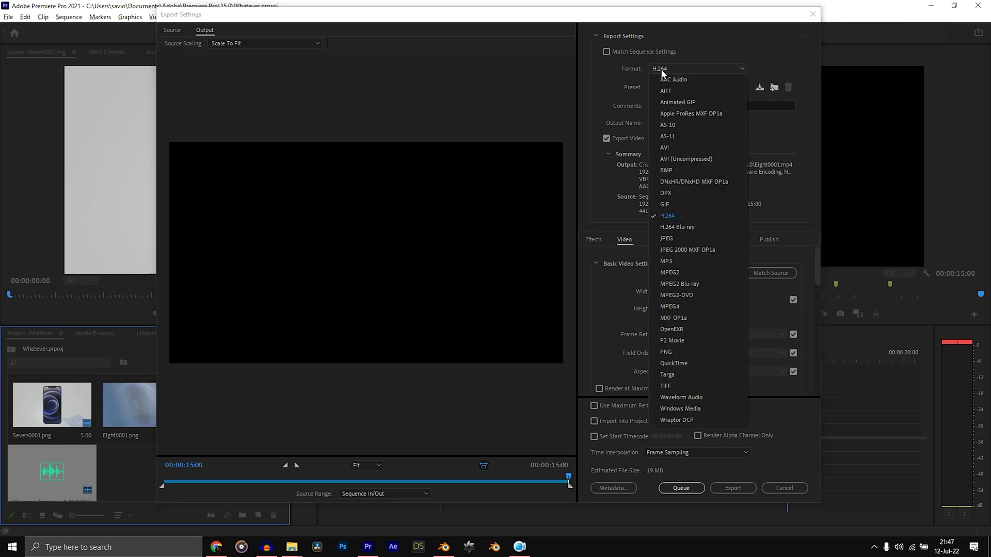
click(664, 217)
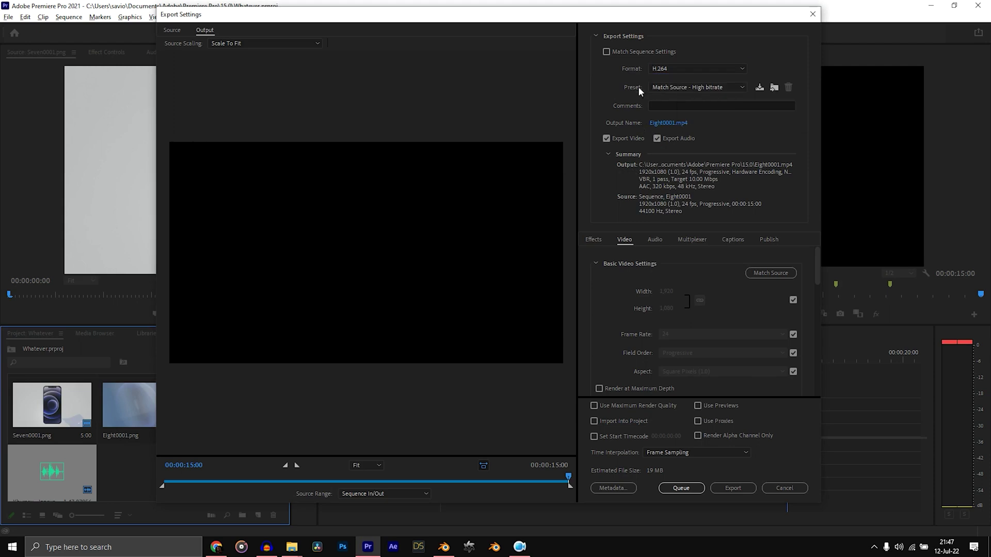
click(663, 88)
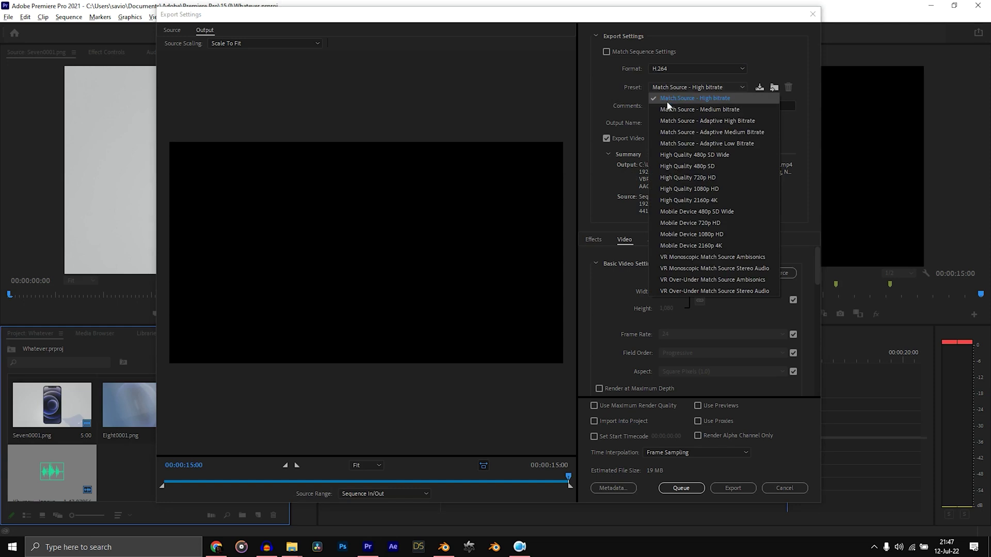
click(730, 98)
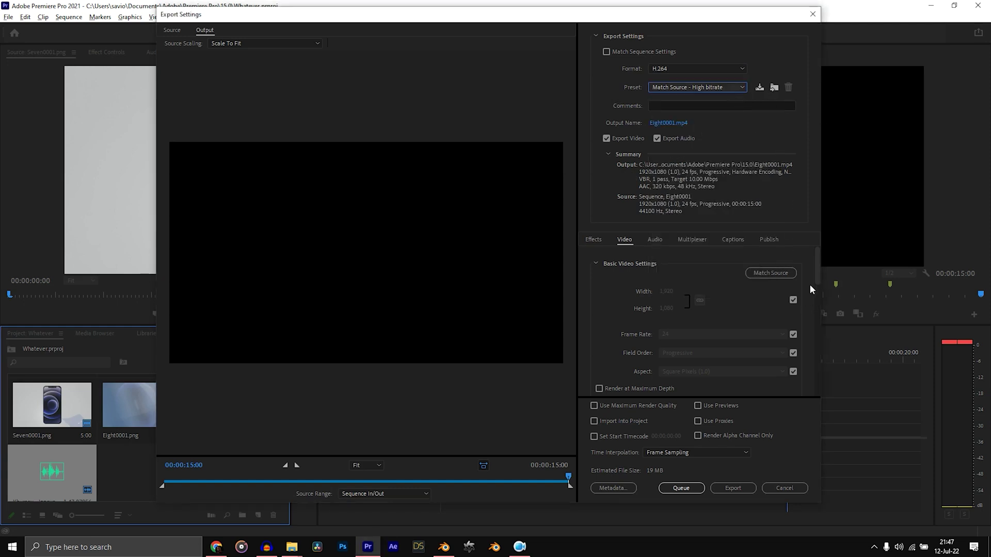
- Set the video Target Bitrate to 20 Mbps
drag(816, 268, 819, 372)
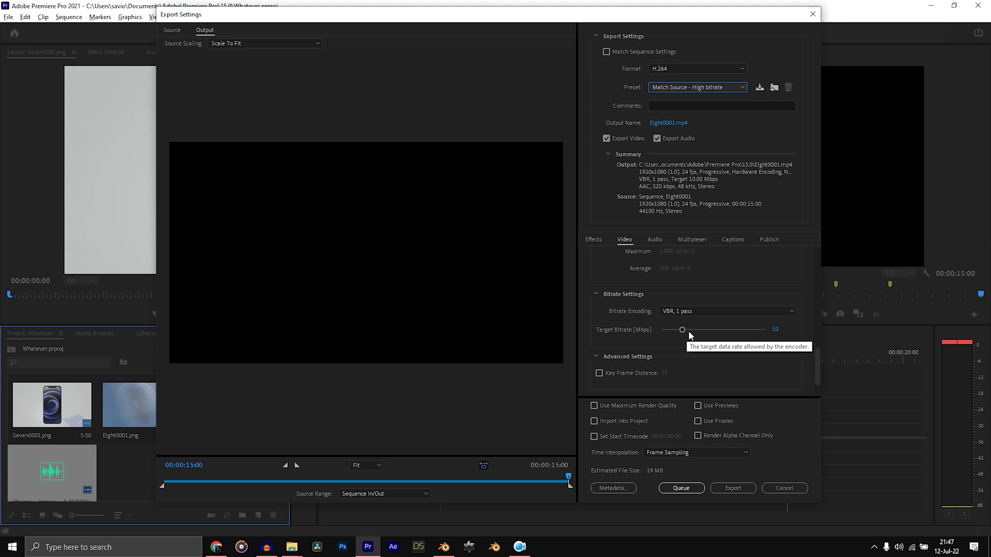
click(773, 330)
text(1)
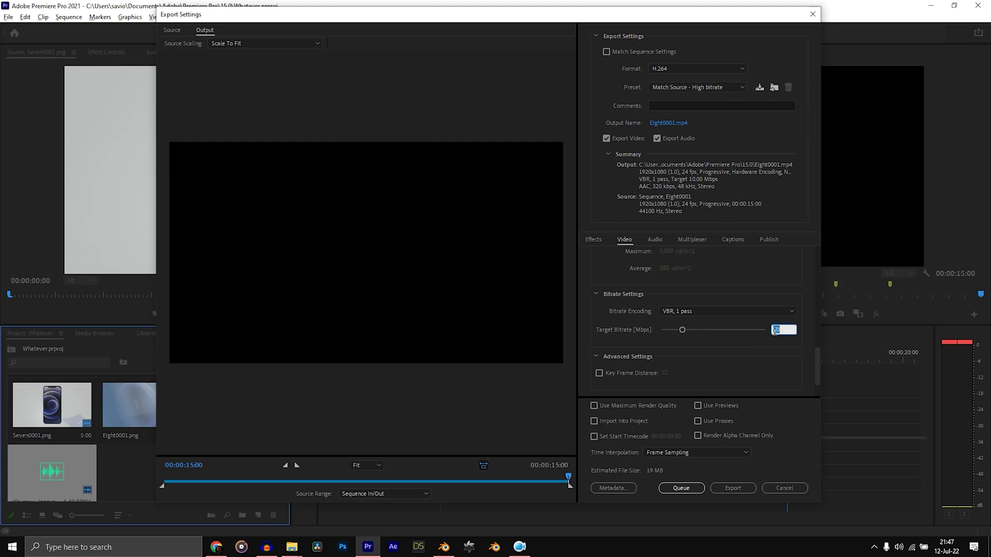
key(Return)
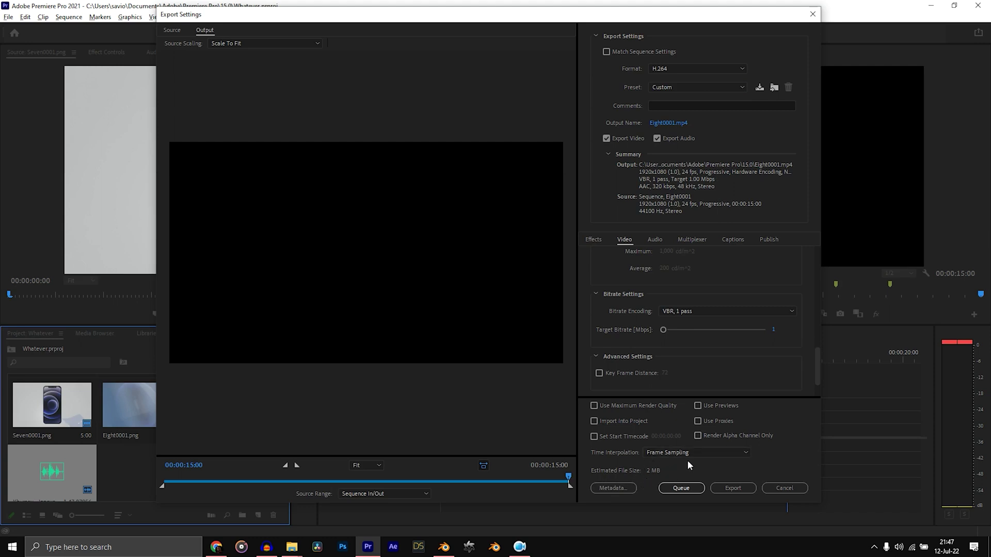
click(773, 330)
text(20)
key(Return)
scroll(817, 360, up, 5)
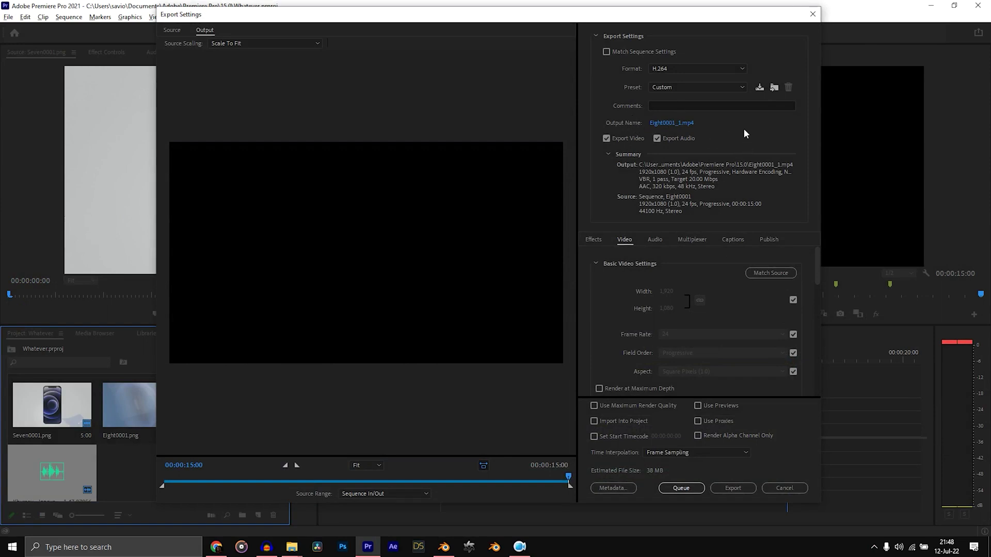
- Set the output name to Whatever.mp4 and start exporting the Eight0001 sequence
click(671, 123)
text(W)
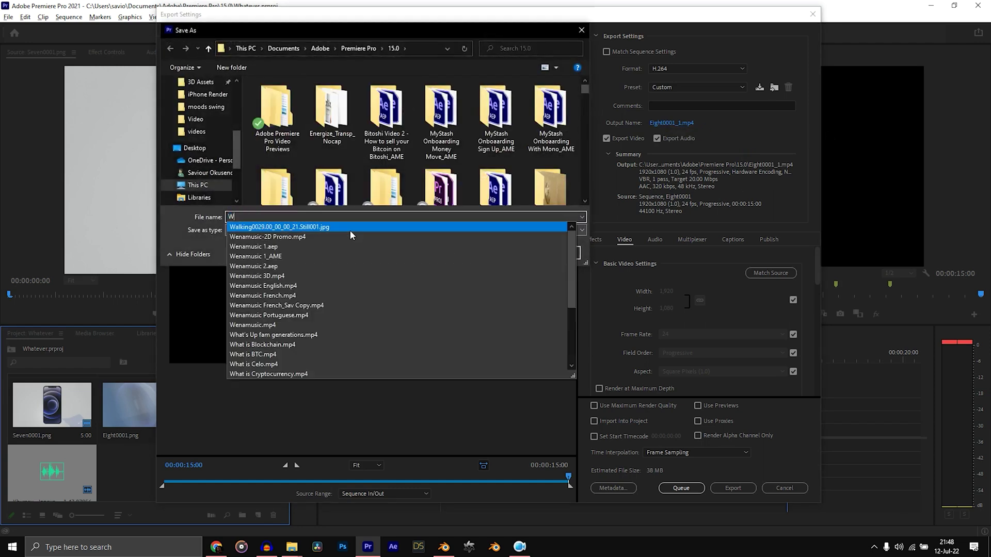
text(hatever)
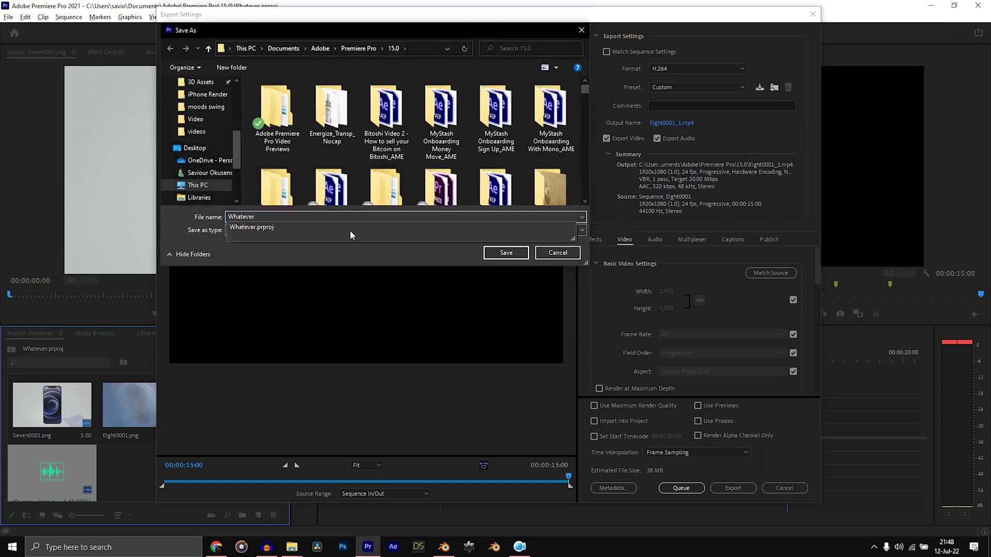
key(Return)
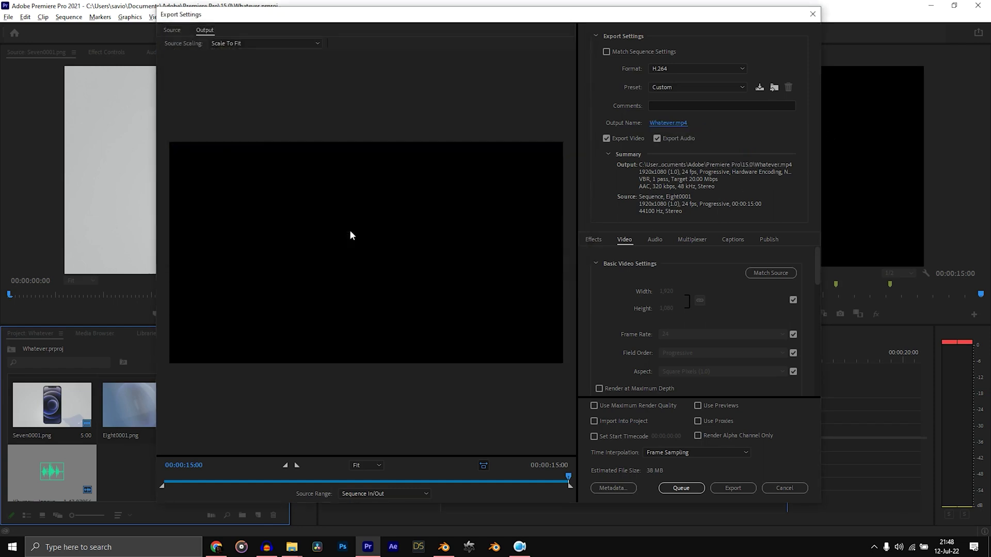
click(730, 489)
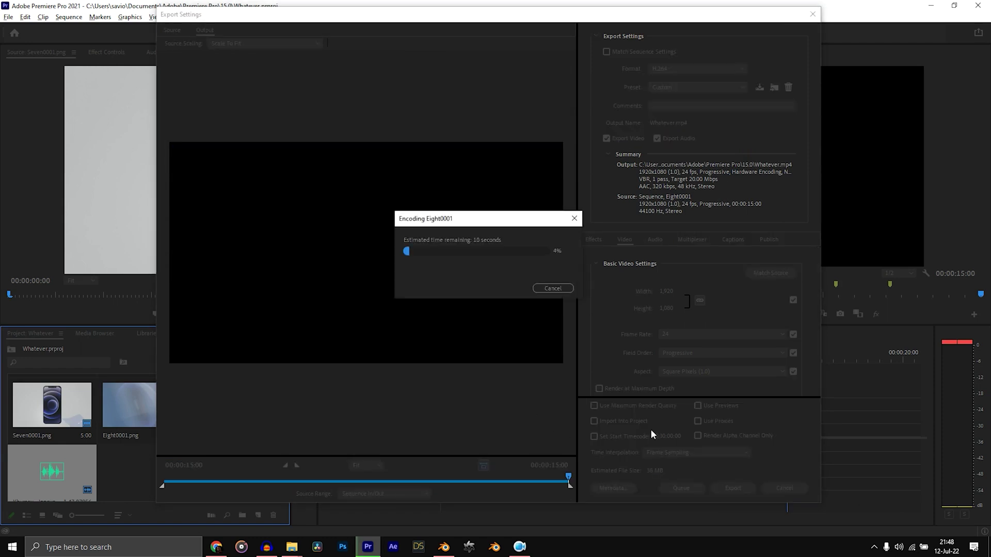